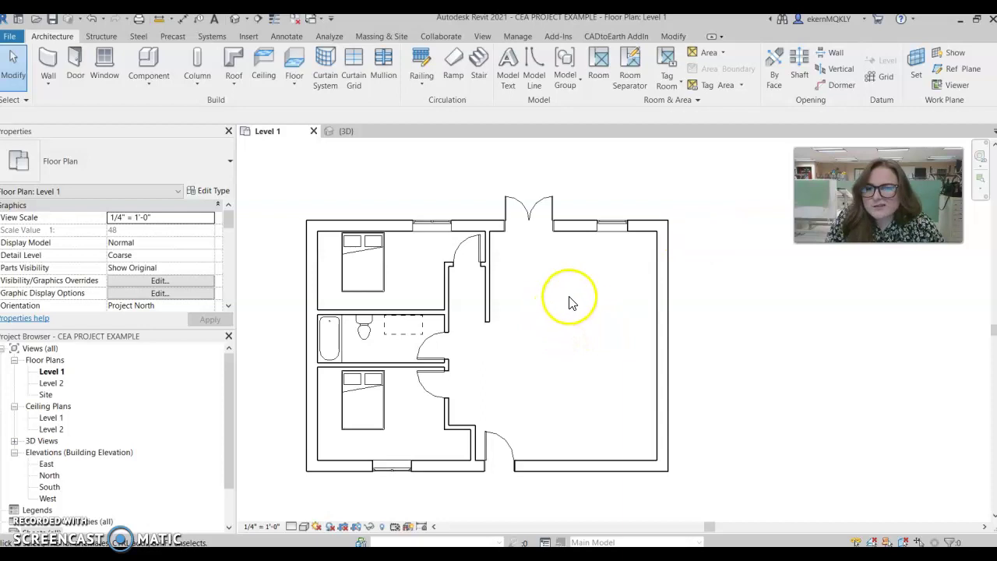
Set the floor plan view scale to 1/8" = 1'-0".
middle_drag(518, 312, 545, 291)
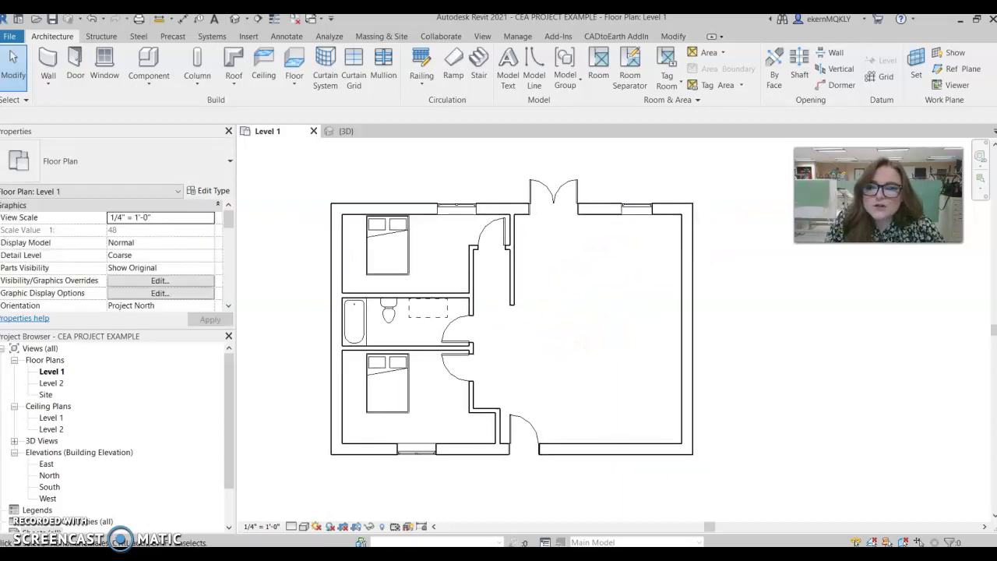
click(251, 527)
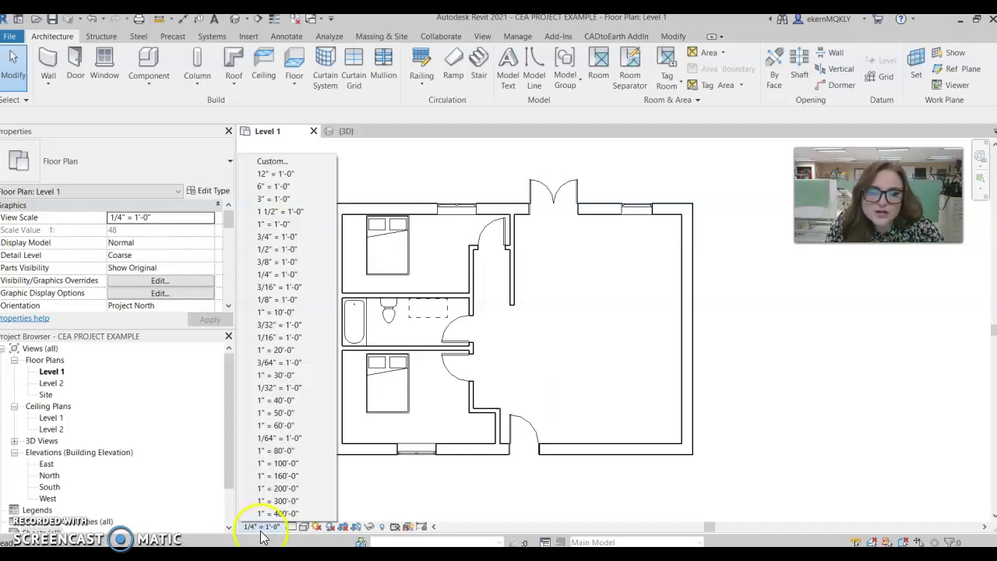
click(257, 529)
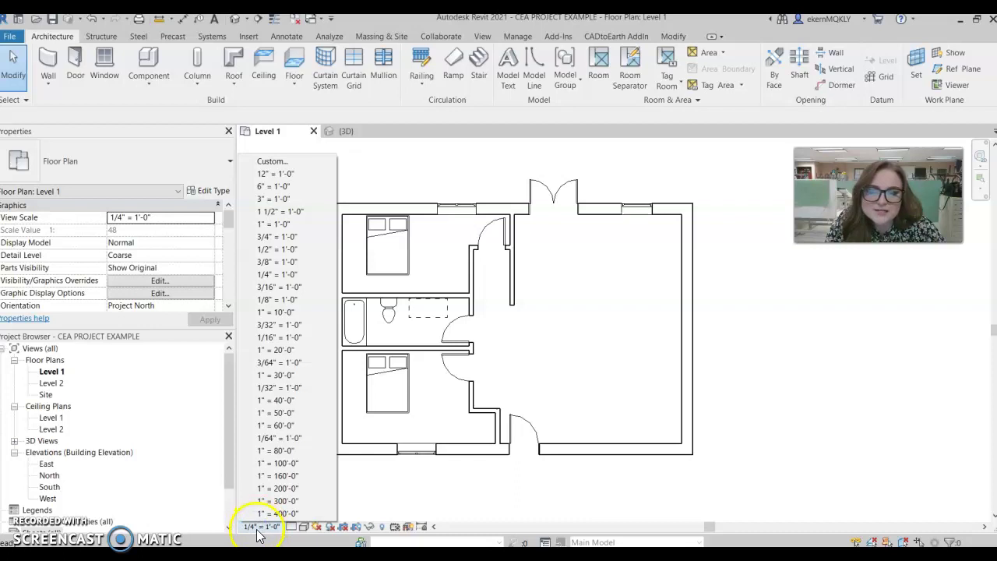
click(303, 303)
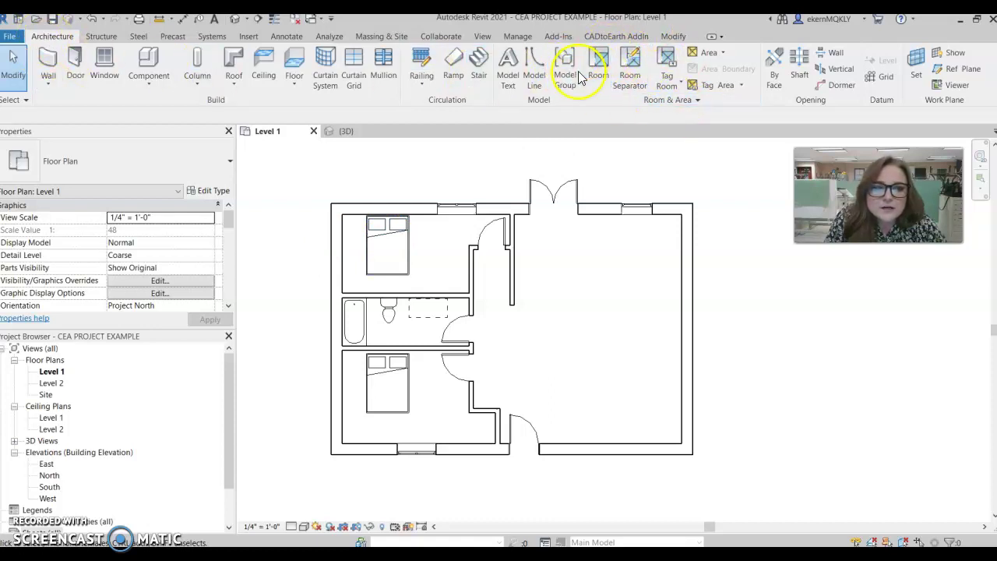
Place rooms in the upper-left bedroom and the large right space.
click(599, 59)
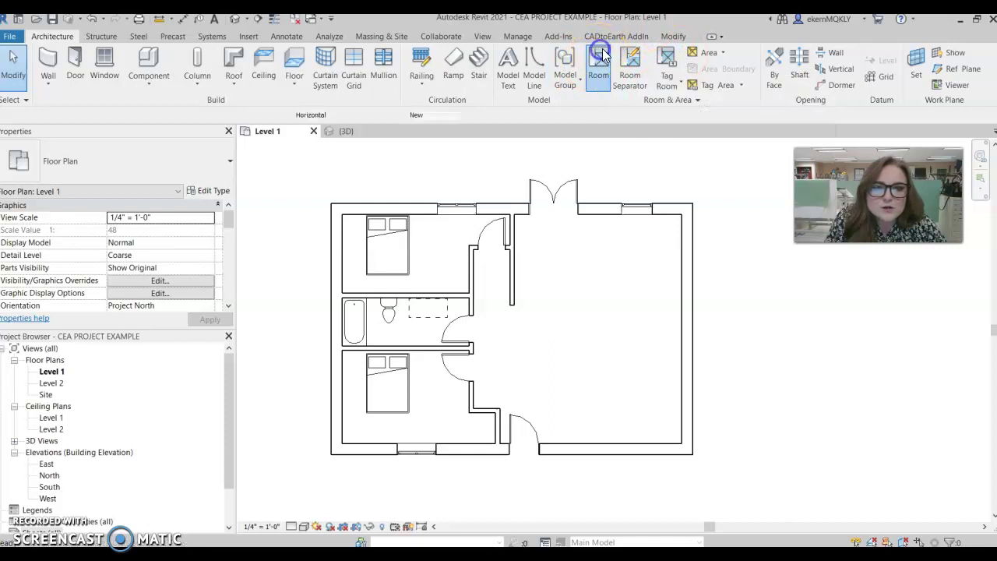
click(439, 257)
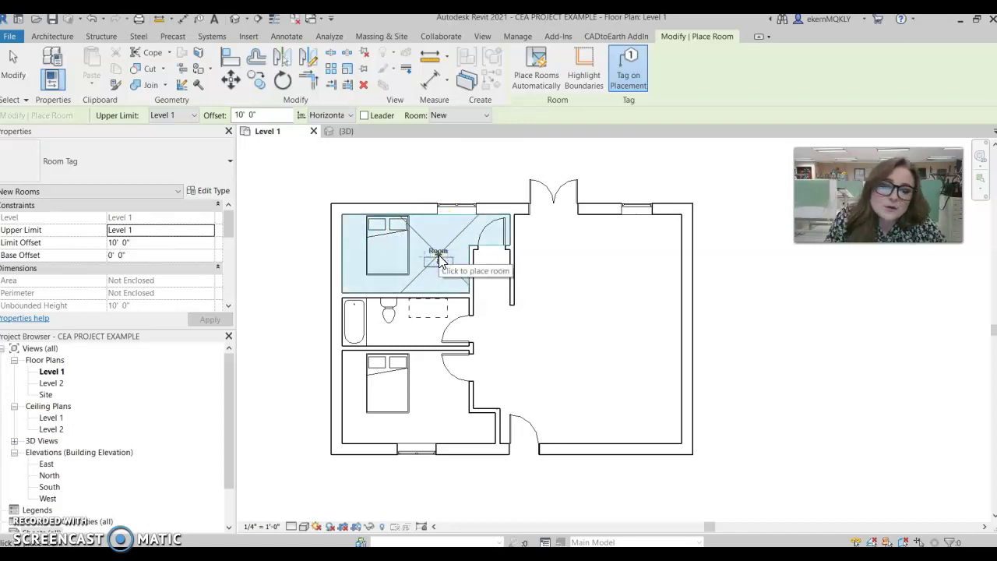
drag(538, 276, 571, 321)
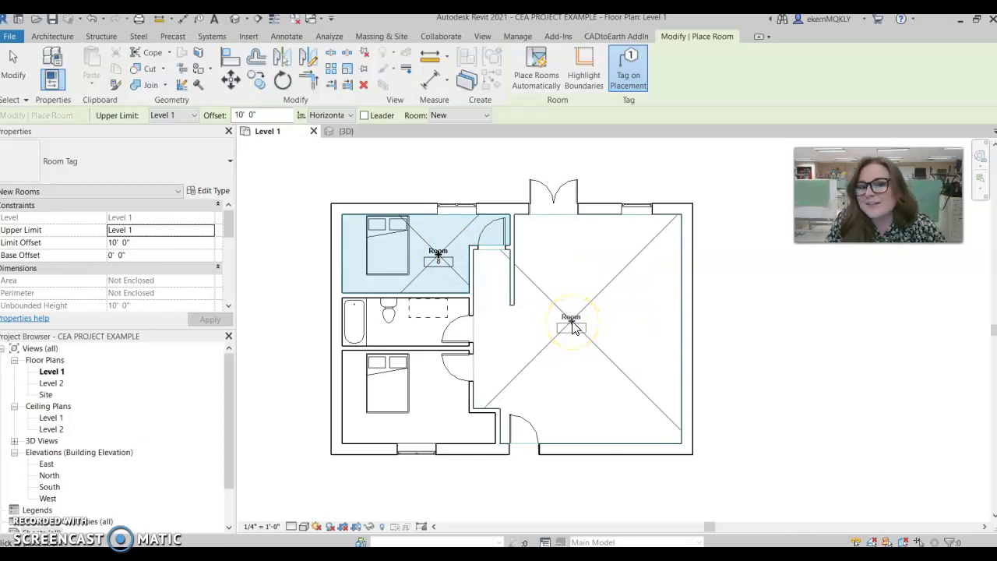
click(569, 322)
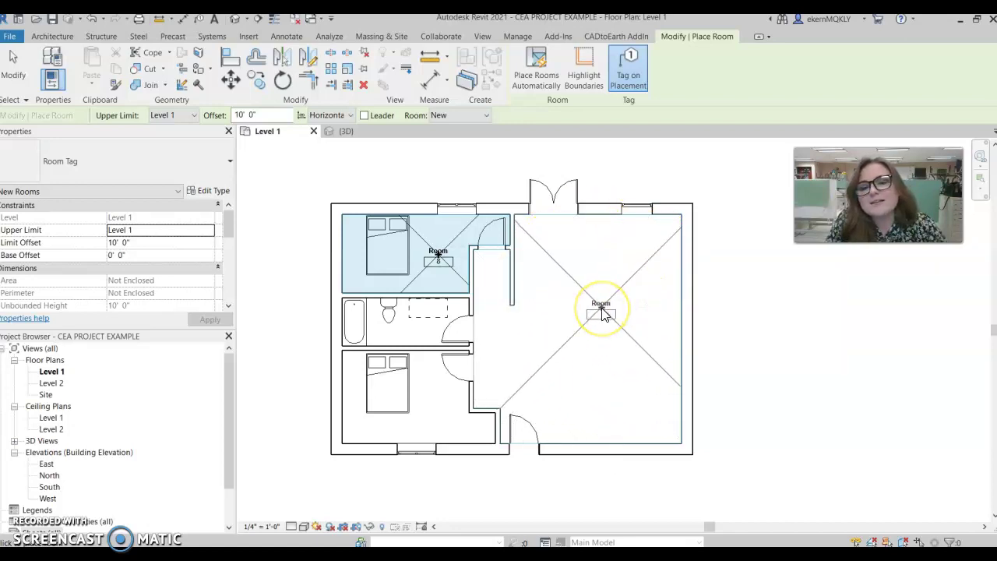
right_click(600, 313)
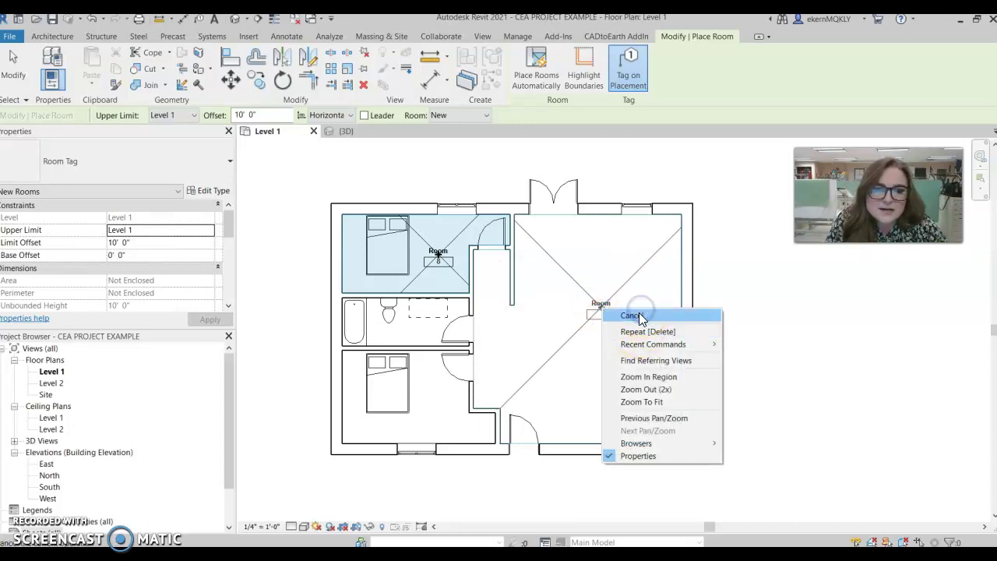
Draw room separation lines from the top wall down to the corridor wall and across the open space.
click(637, 315)
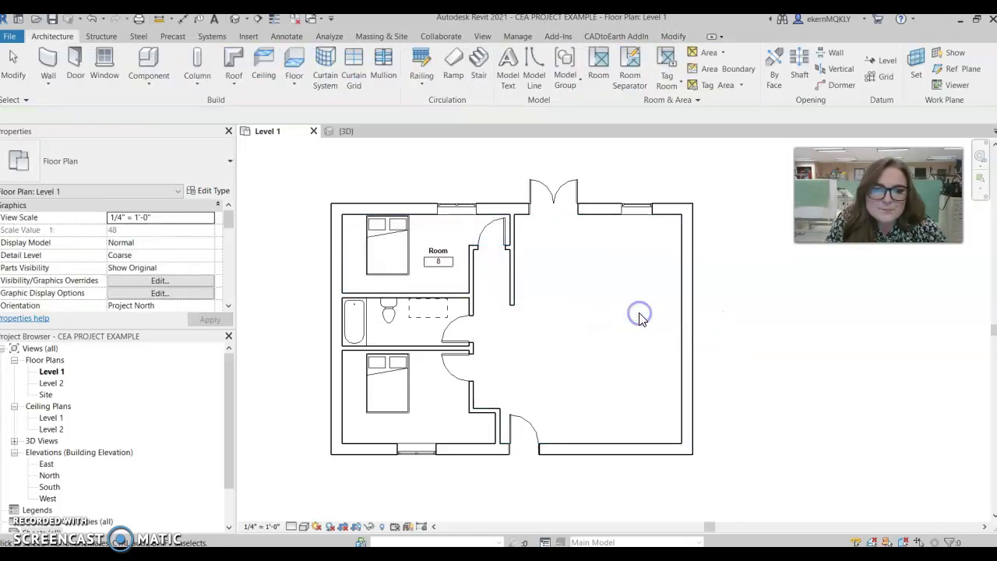
click(629, 69)
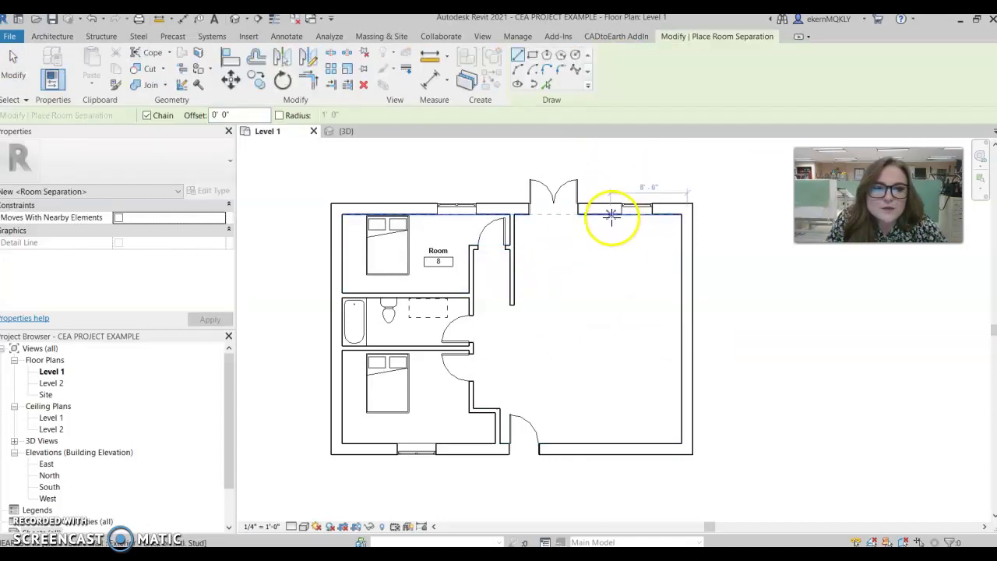
click(608, 209)
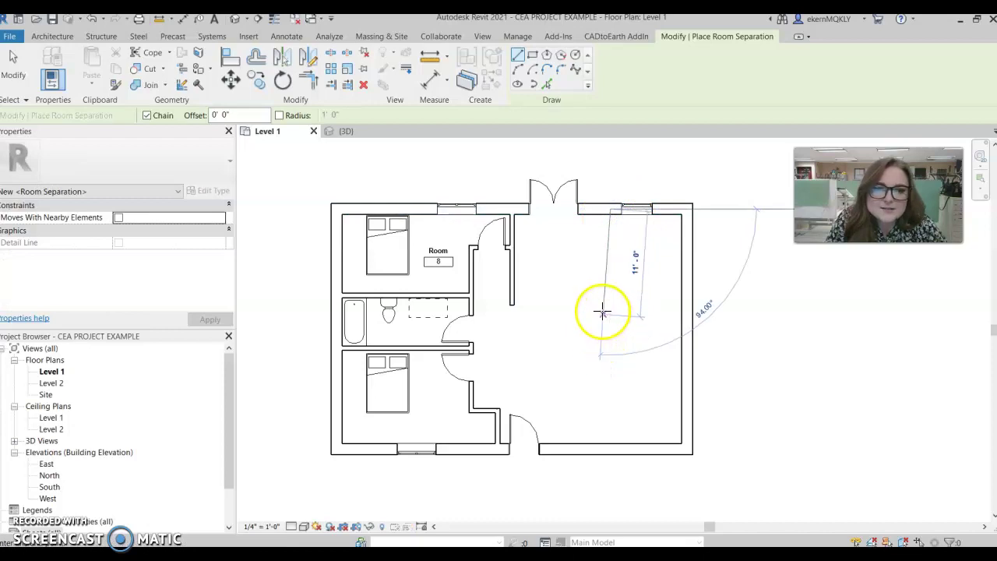
click(516, 306)
click(515, 307)
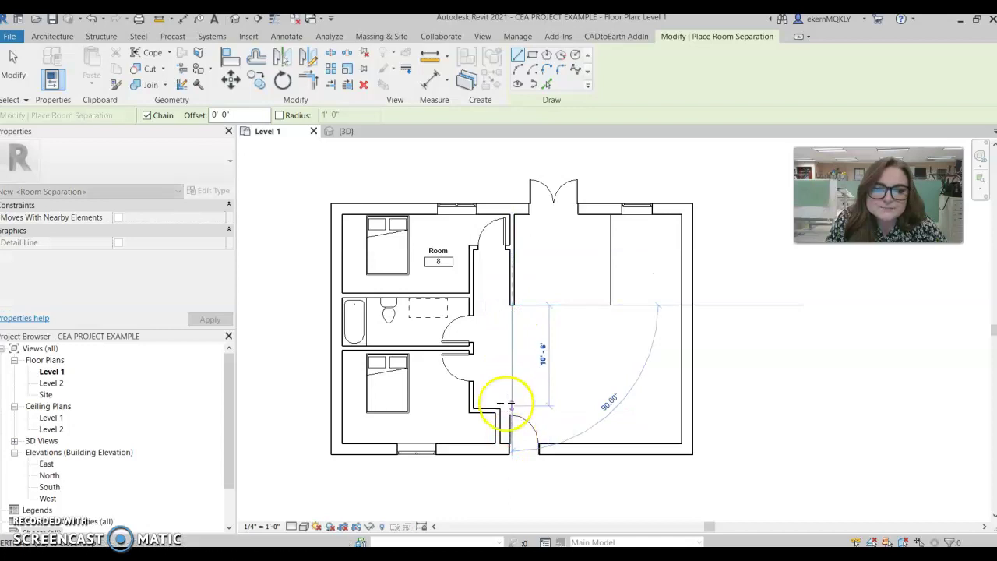
click(502, 409)
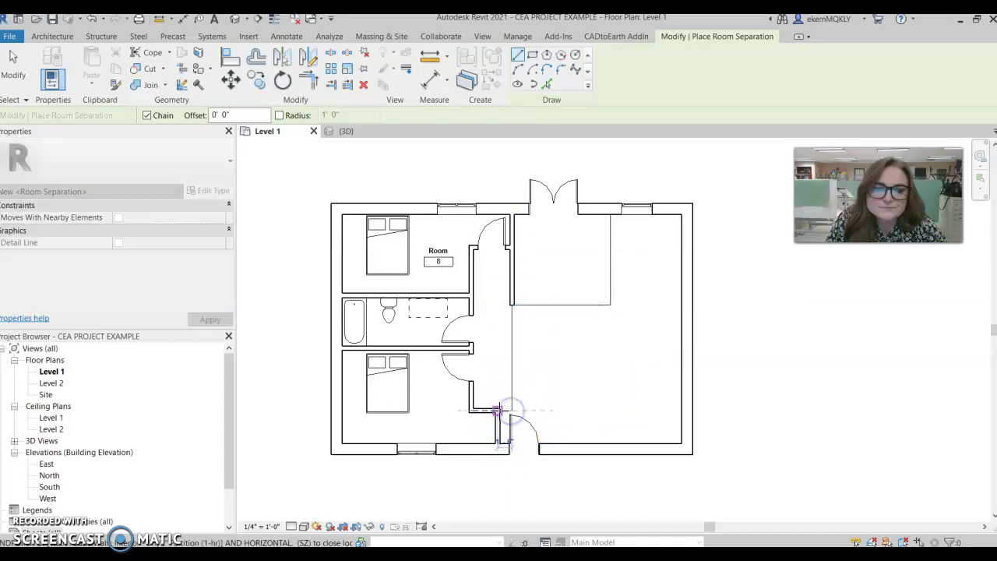
click(610, 304)
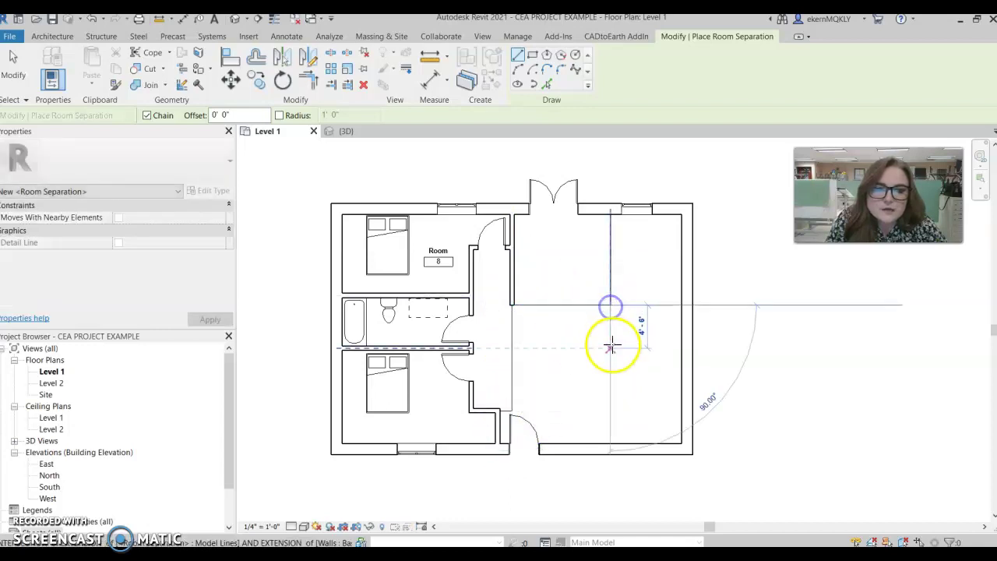
click(579, 304)
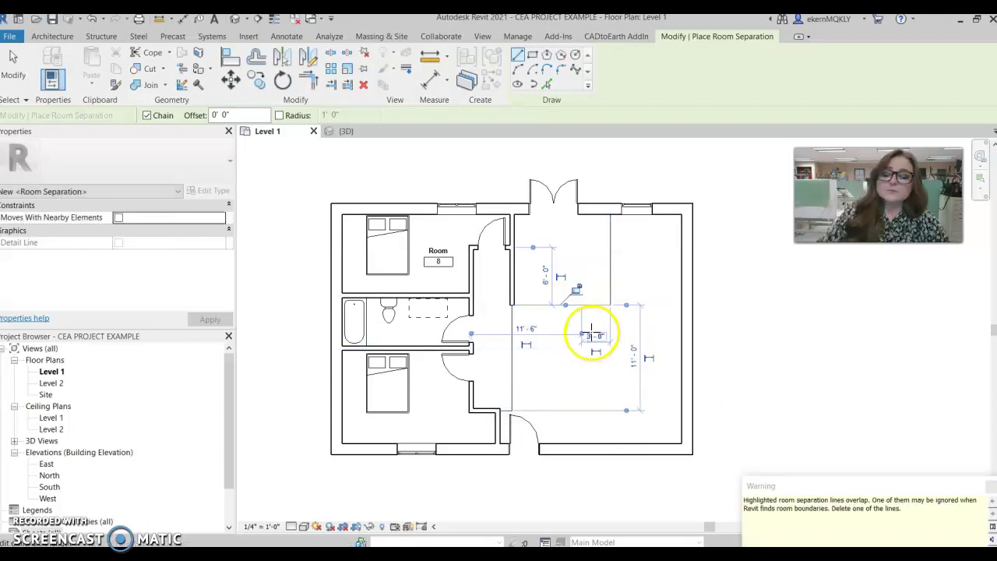
click(592, 328)
key(Escape)
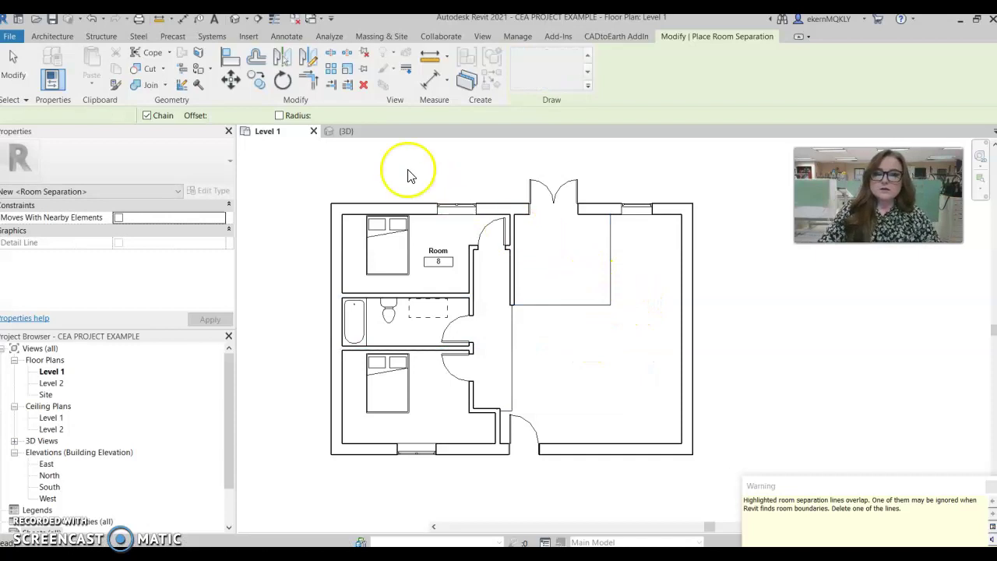
click(282, 169)
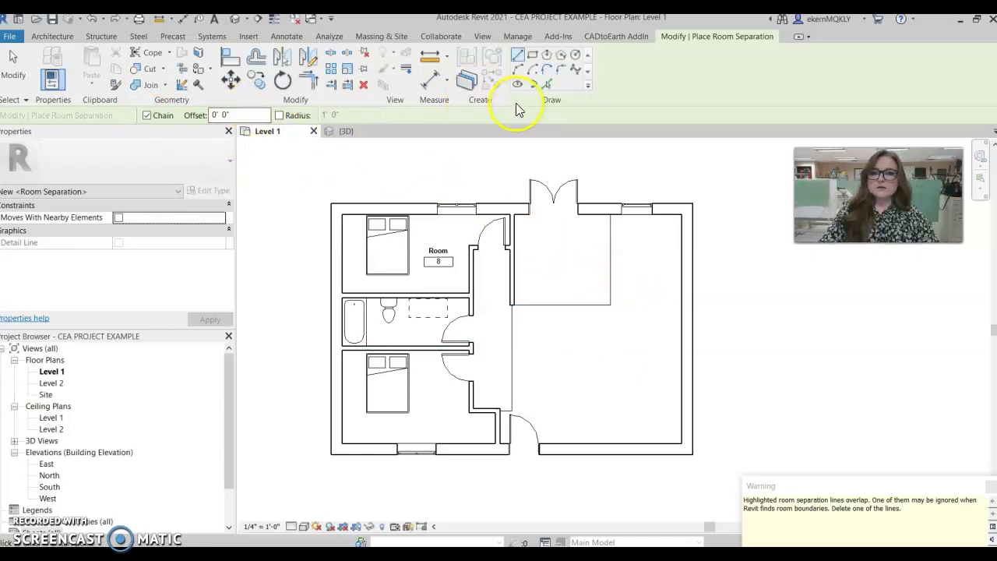
Add a separation line in the right area running over to the right wall.
click(590, 306)
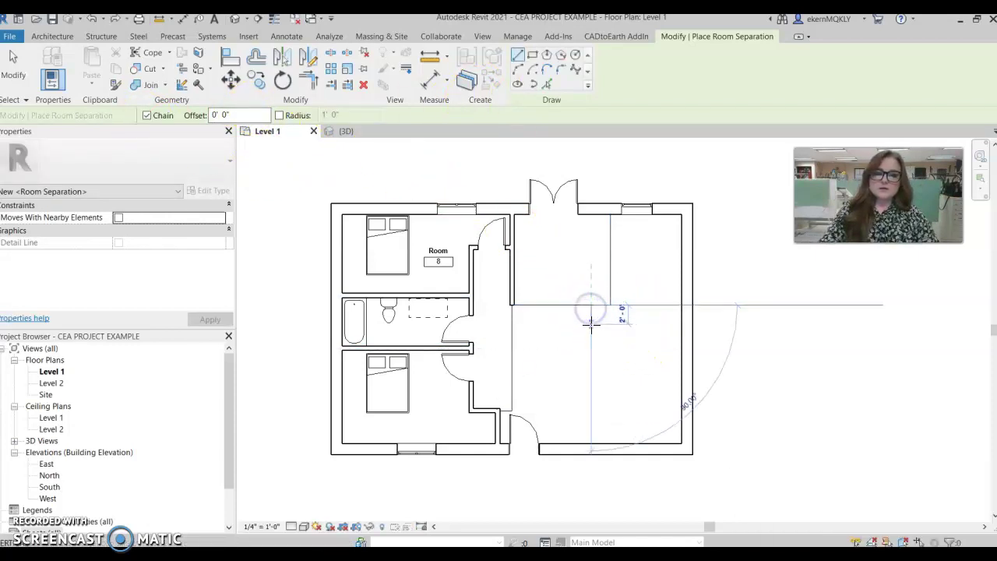
click(591, 332)
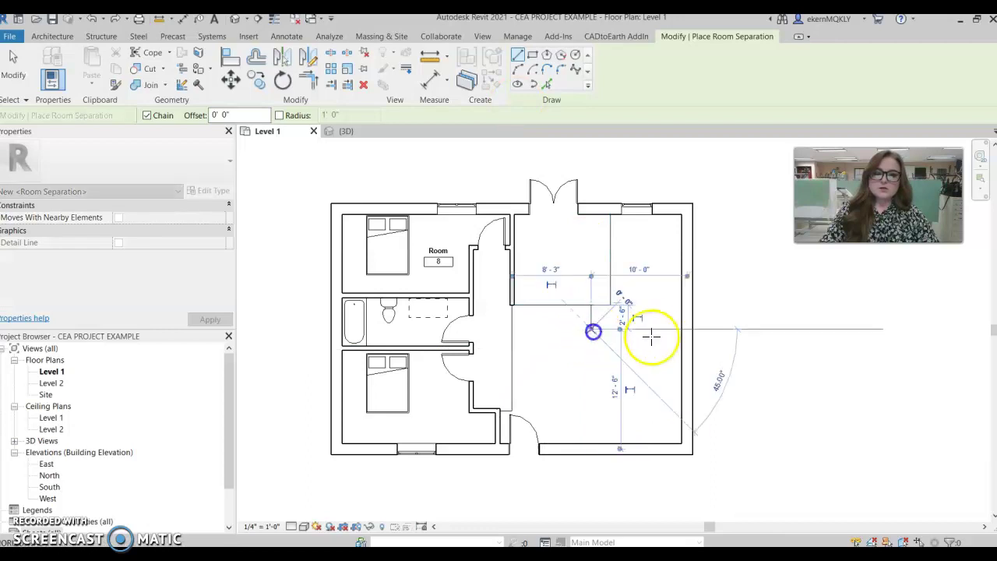
click(677, 329)
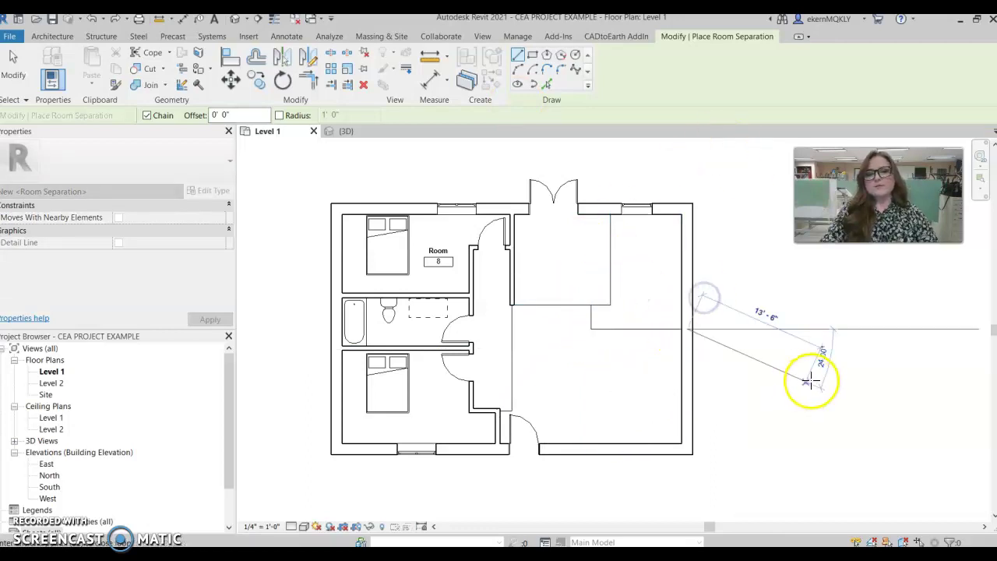
right_click(764, 320)
click(785, 329)
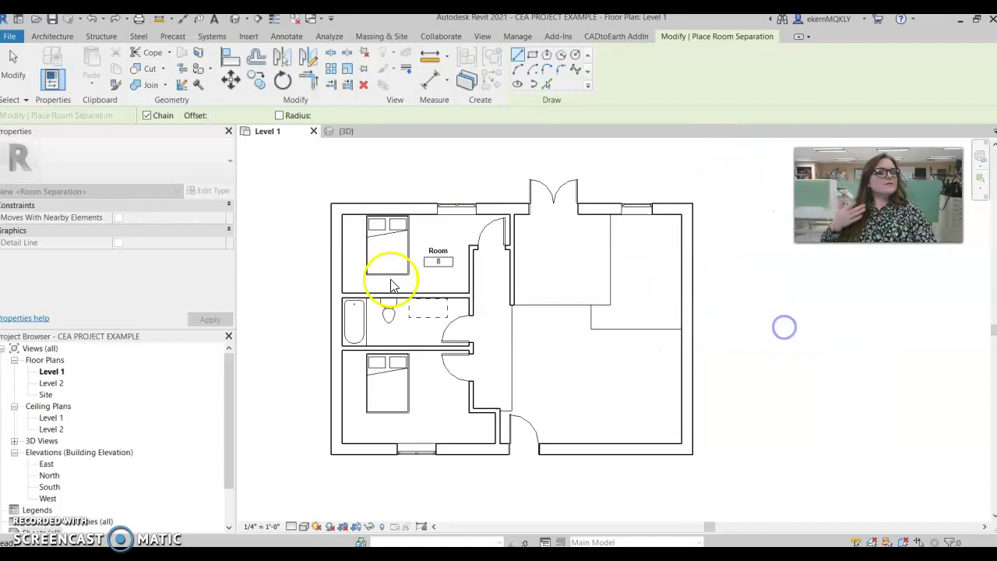
right_click(638, 285)
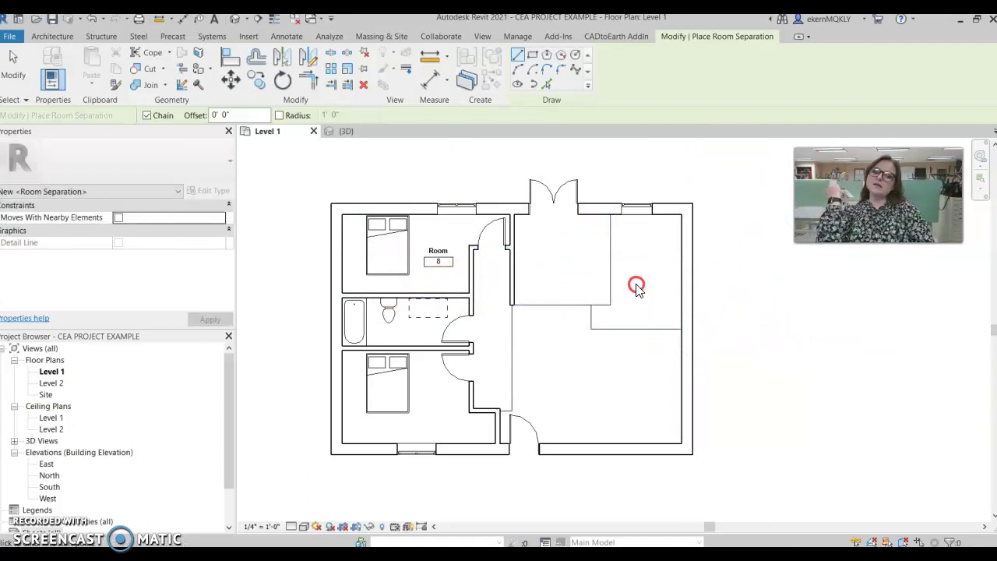
click(666, 291)
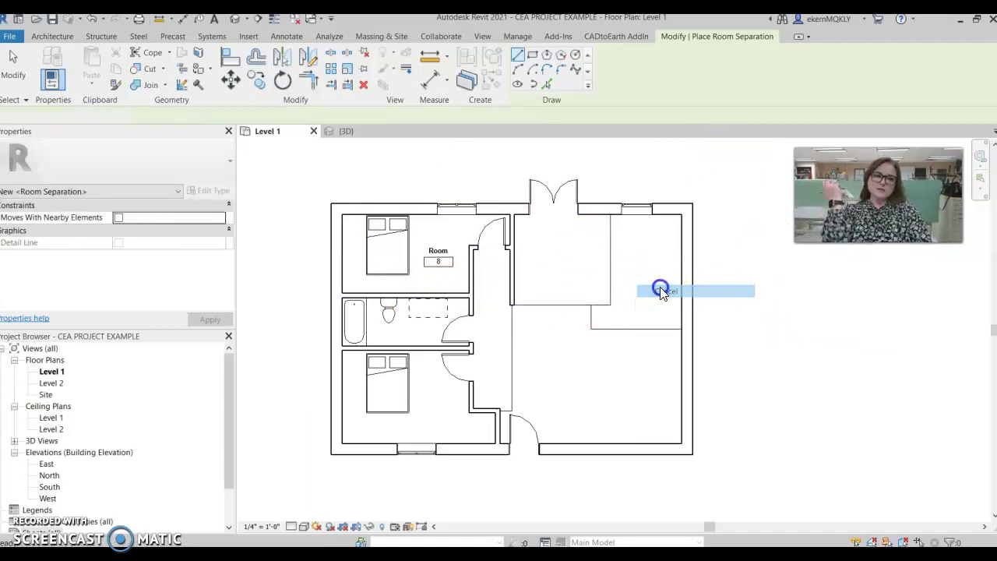
Nudge the vertical room separation line slightly left.
click(609, 261)
drag(599, 262, 602, 265)
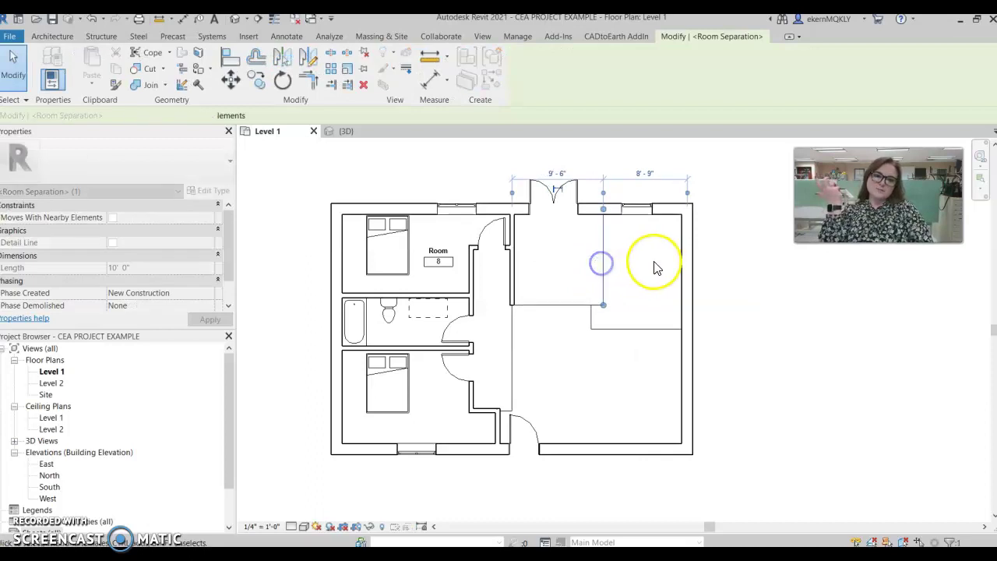
click(723, 253)
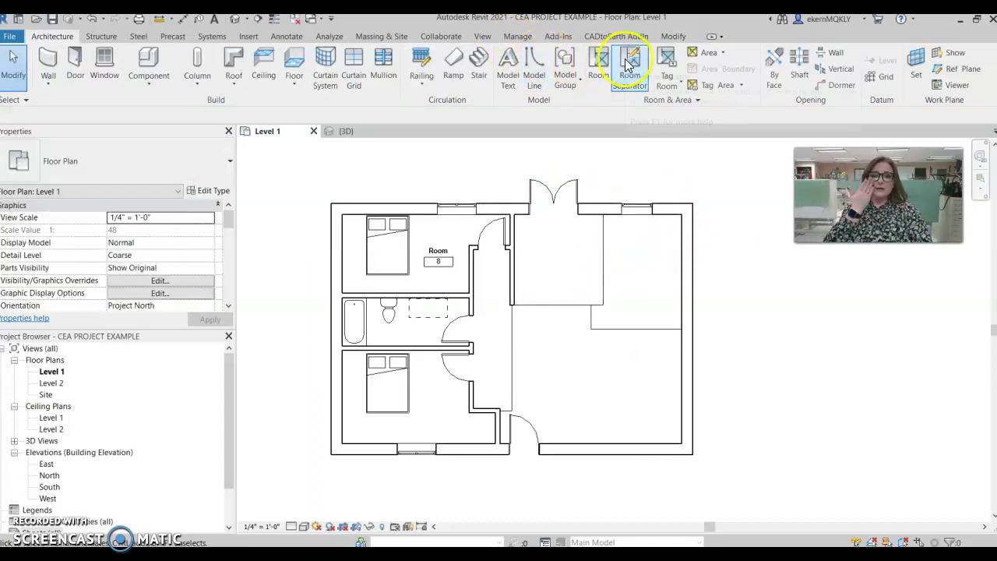
Place rooms in the entry, upper-right, lower-right, corridor, bathroom and lower bedroom spaces.
click(602, 67)
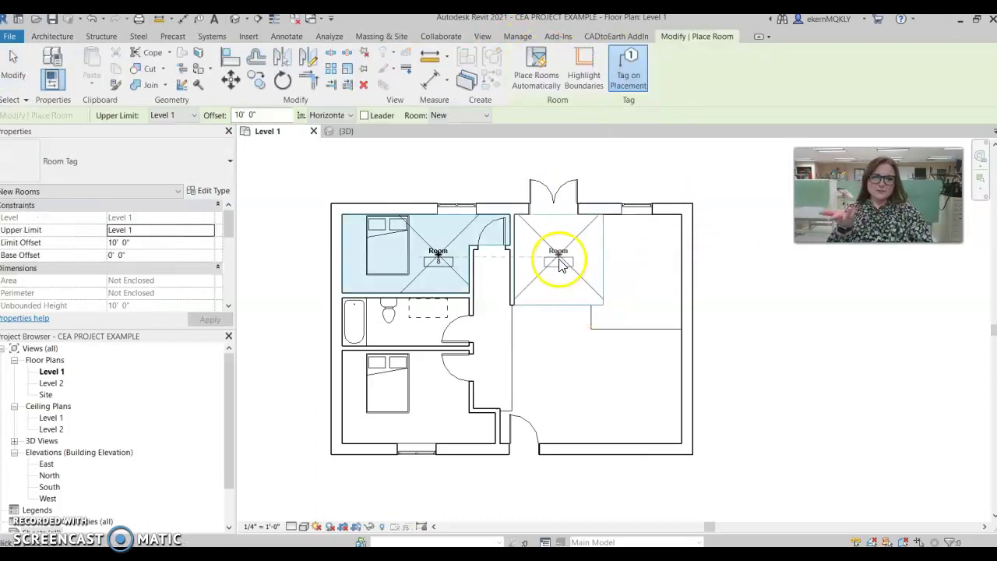
click(560, 265)
click(637, 293)
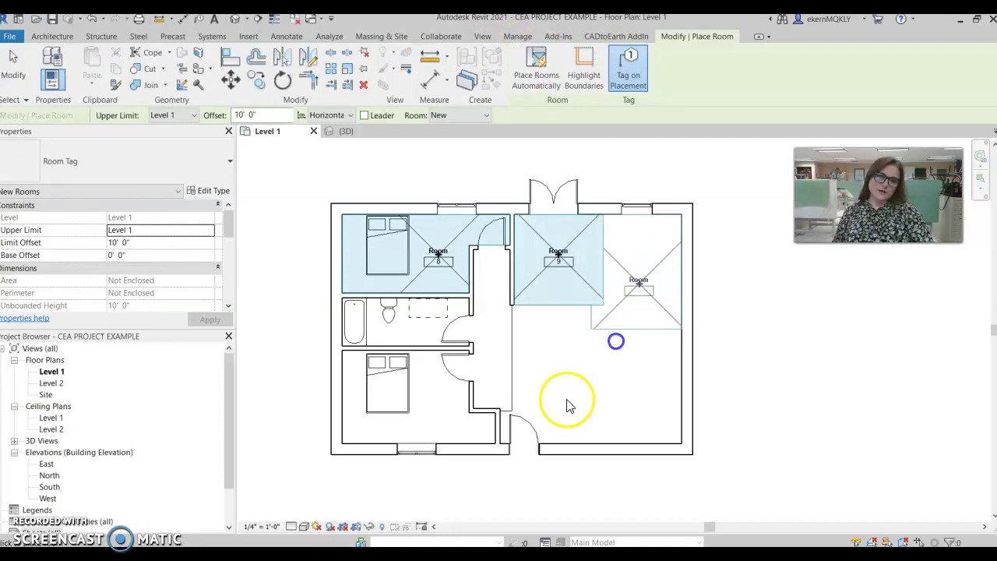
click(581, 380)
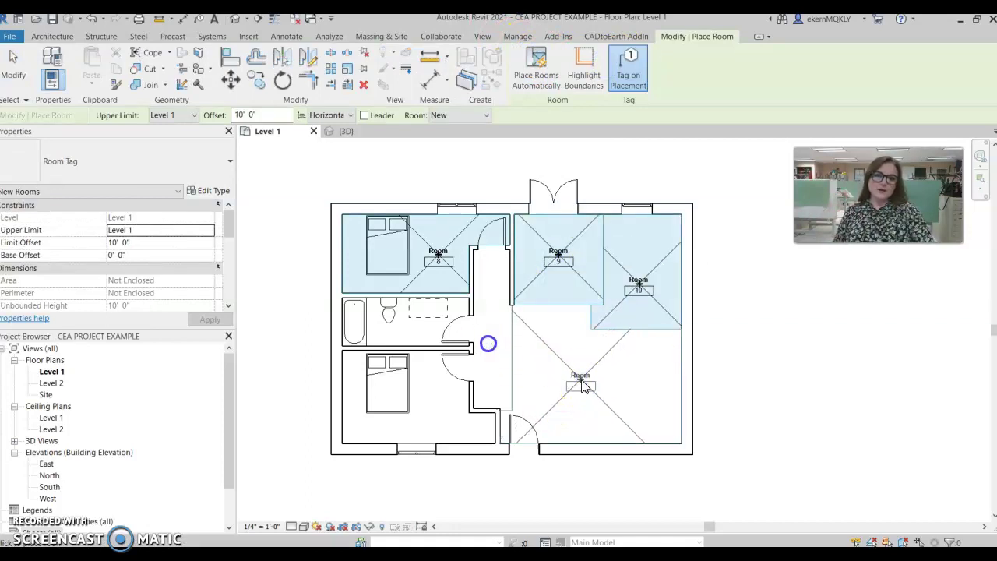
click(493, 343)
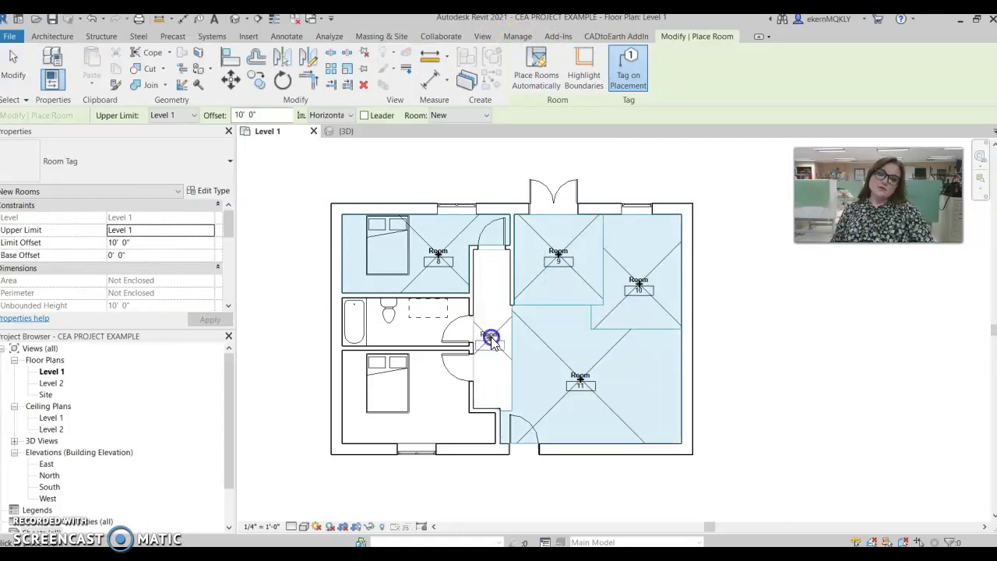
click(421, 330)
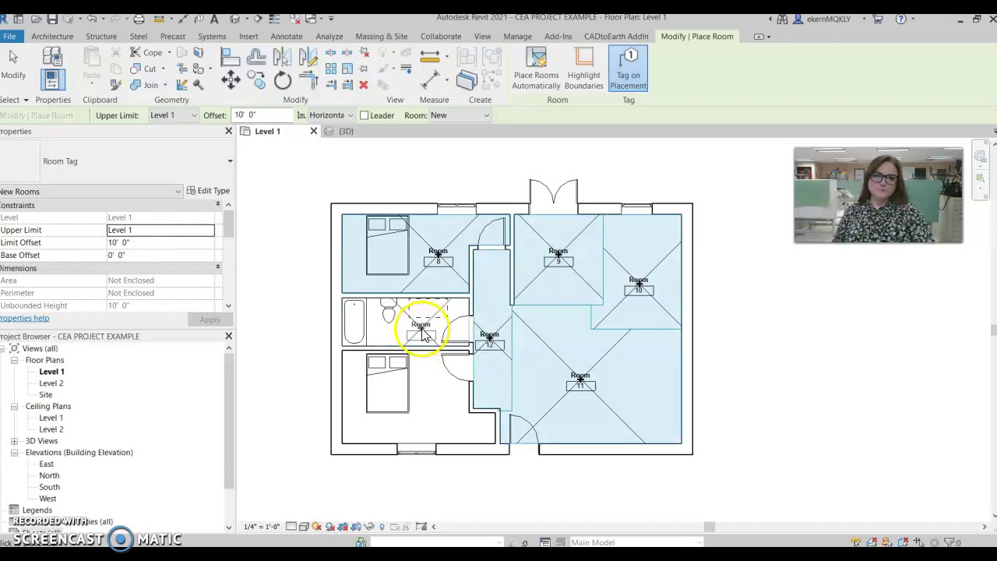
click(426, 405)
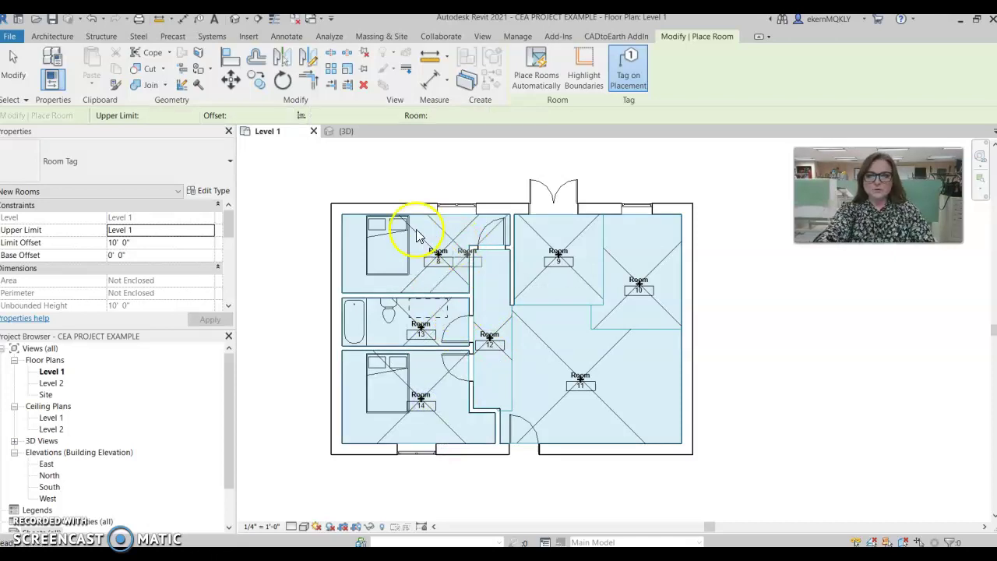
Rename the upper bedroom's Room 8 tag to 'Bedroom 2'.
key(Escape)
scroll(420, 242, up, 5)
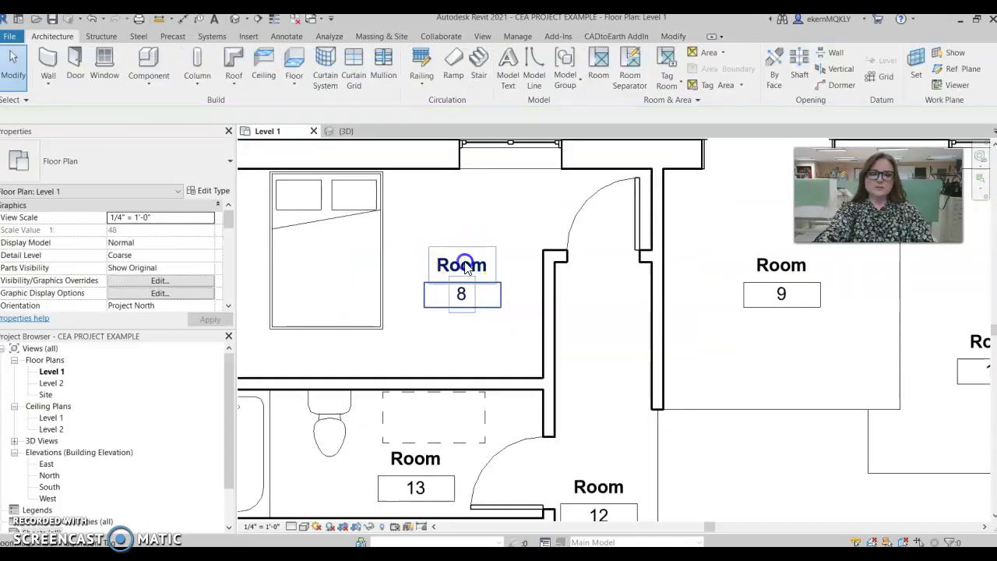
click(464, 266)
click(465, 265)
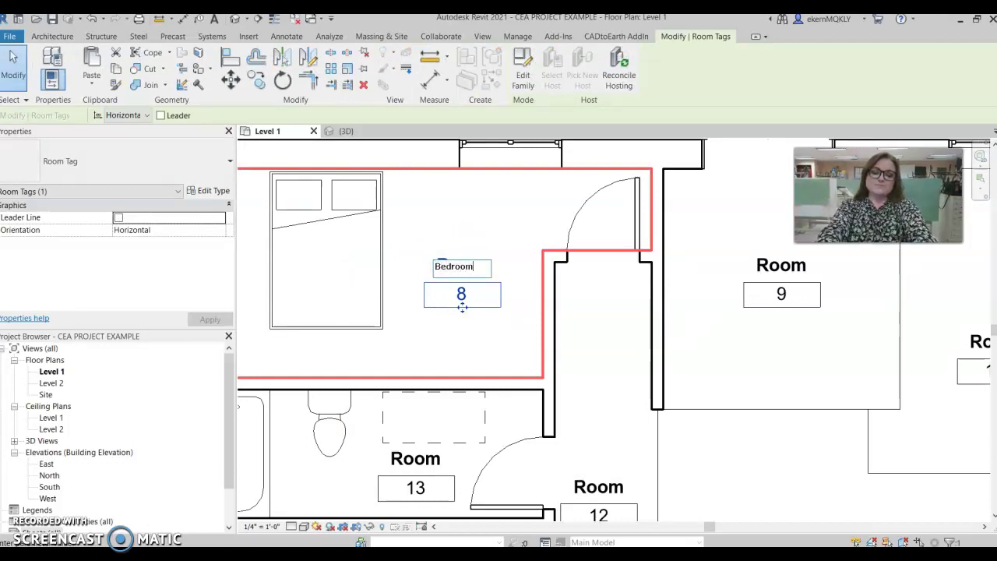
text(Bedroom 2)
click(462, 295)
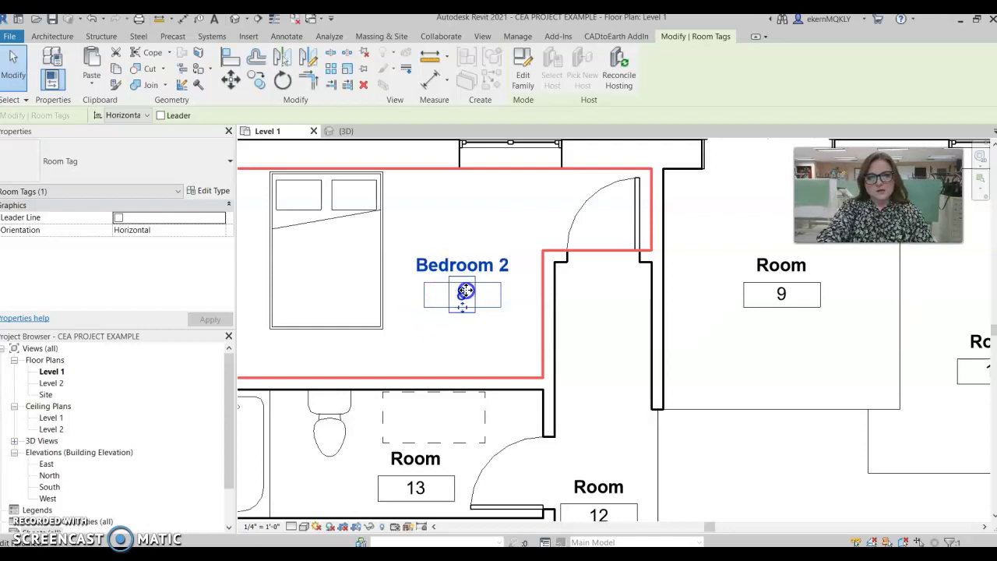
click(462, 294)
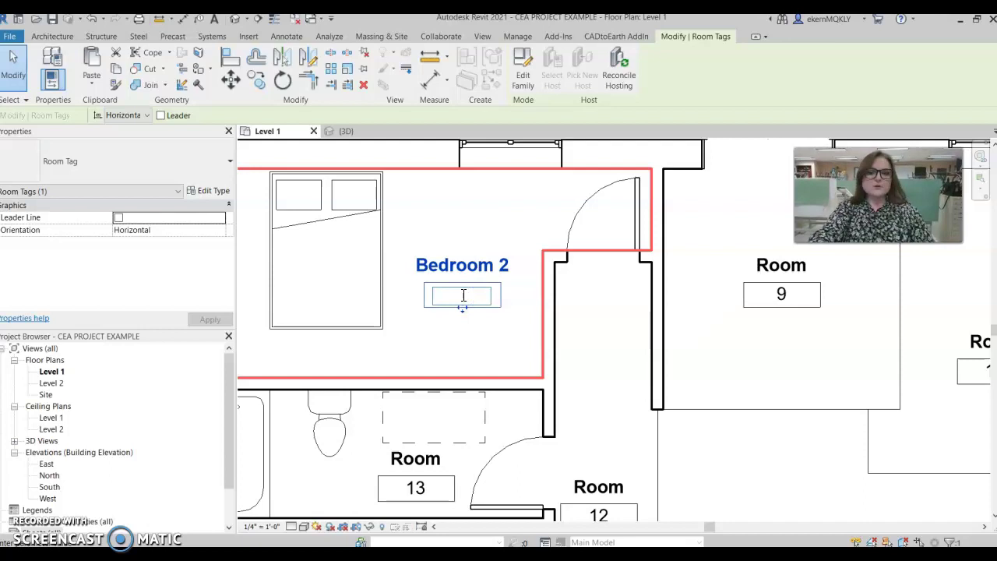
scroll(463, 296, down, 3)
click(567, 318)
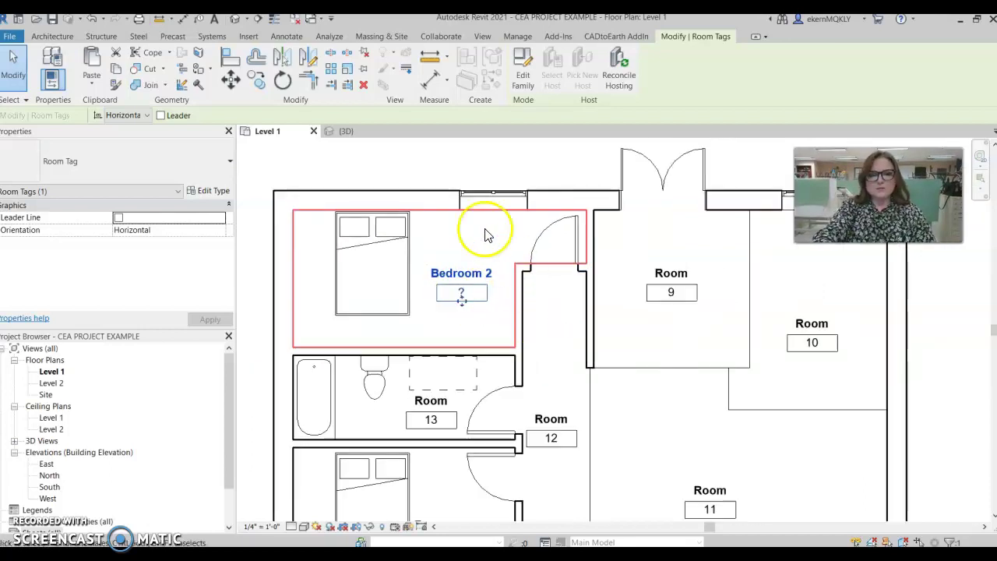
click(407, 160)
click(456, 306)
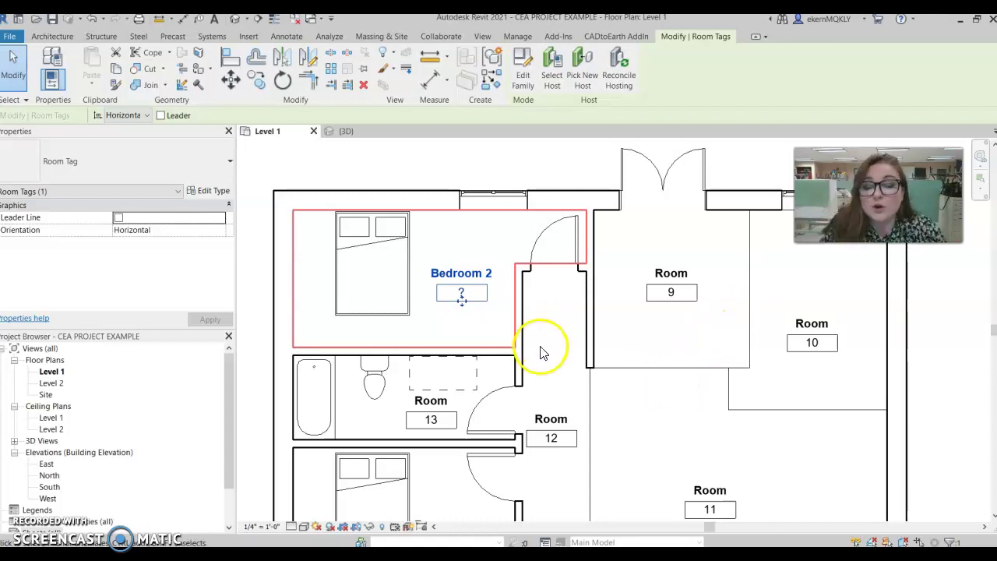
Renumber the upper bedroom as 2 and the lower bedroom as 1.
scroll(497, 379, down, 1)
middle_drag(507, 395, 543, 299)
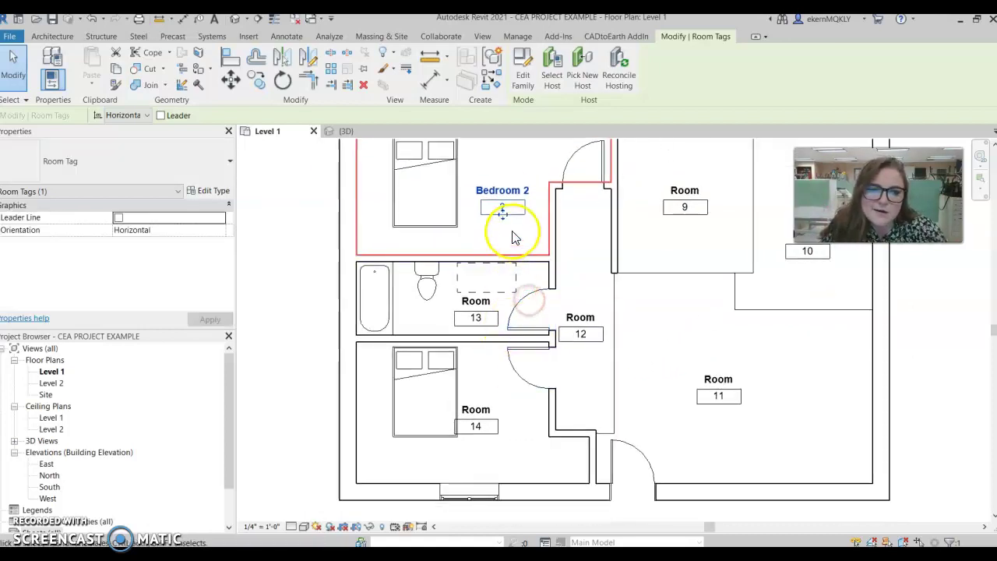
click(501, 209)
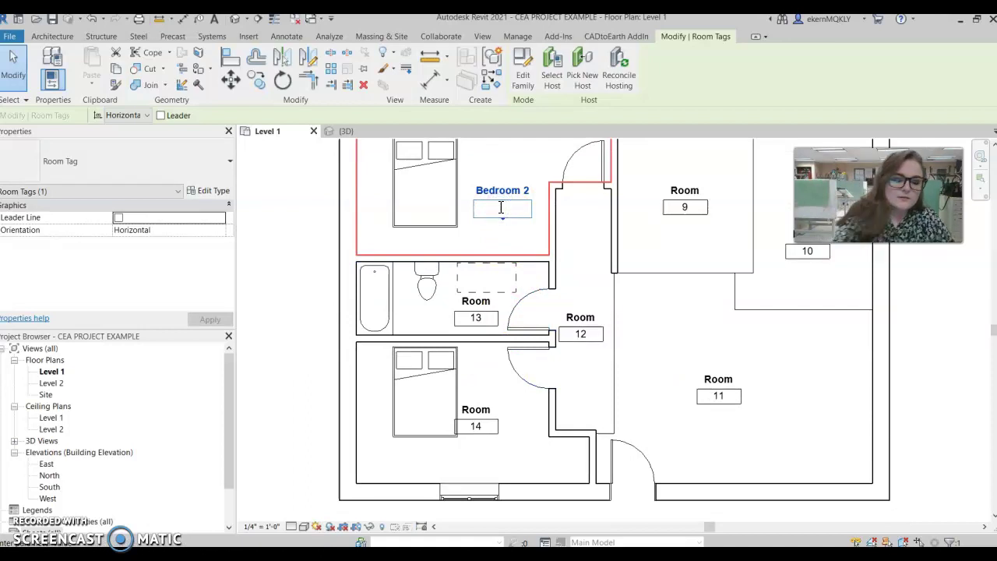
text(2)
click(513, 350)
click(476, 426)
click(477, 426)
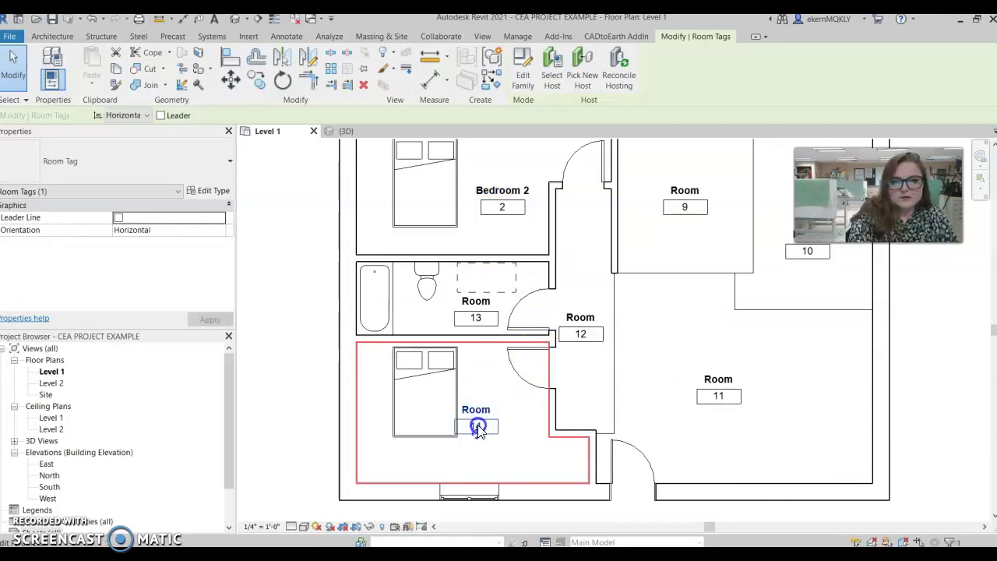
text(1)
key(Return)
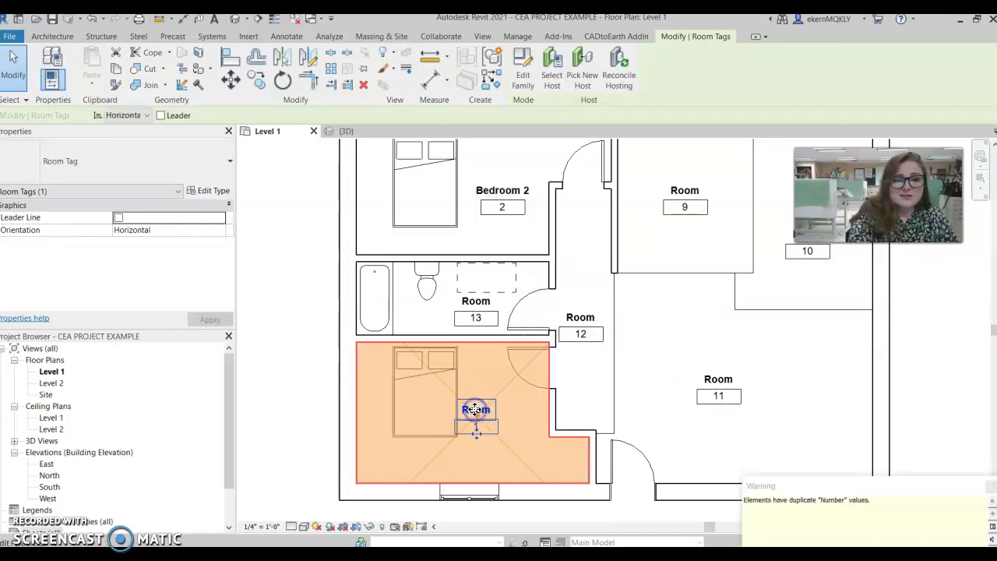
Rename the lower bedroom's tag to 'Bedroom 1'.
click(476, 410)
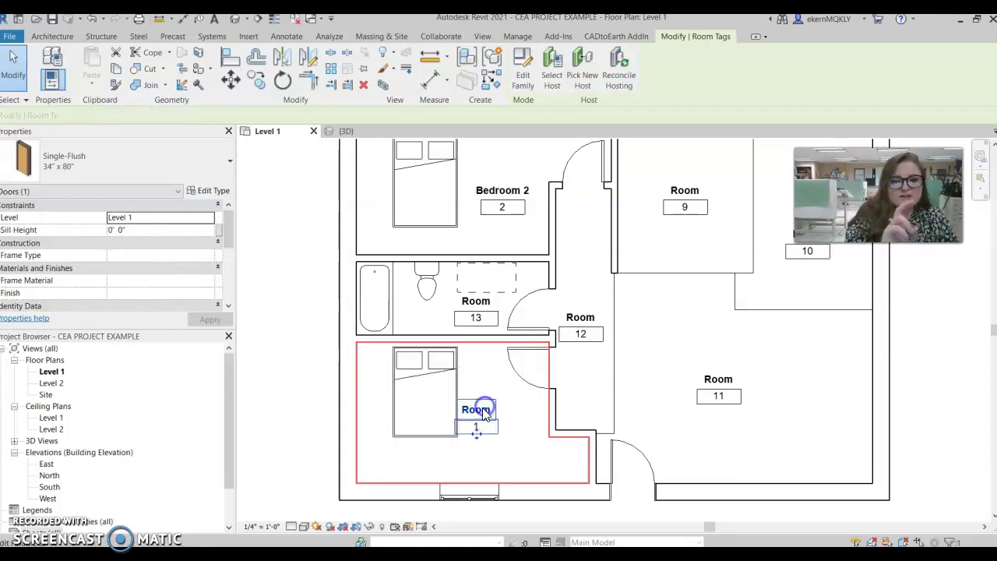
click(502, 405)
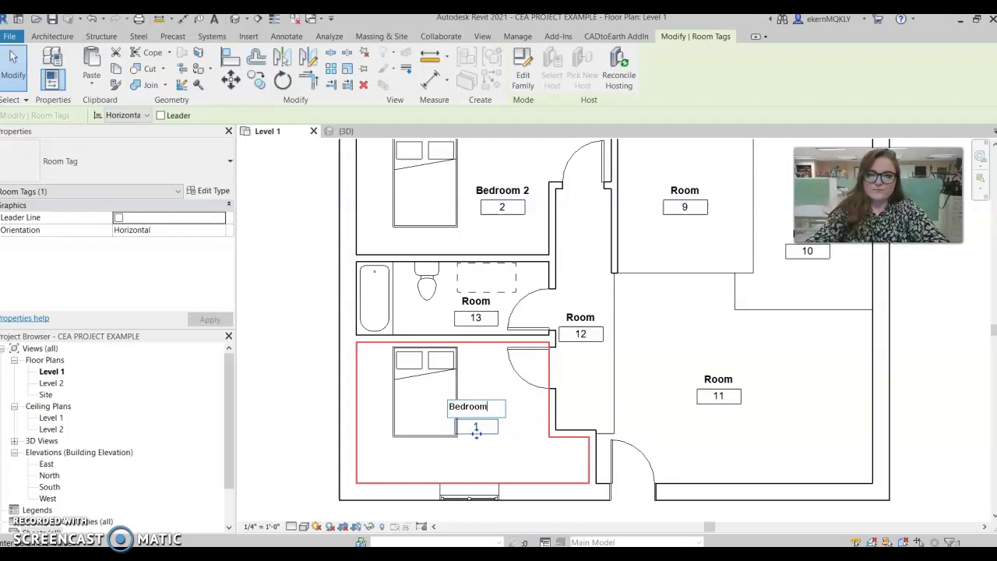
text(1)
key(Return)
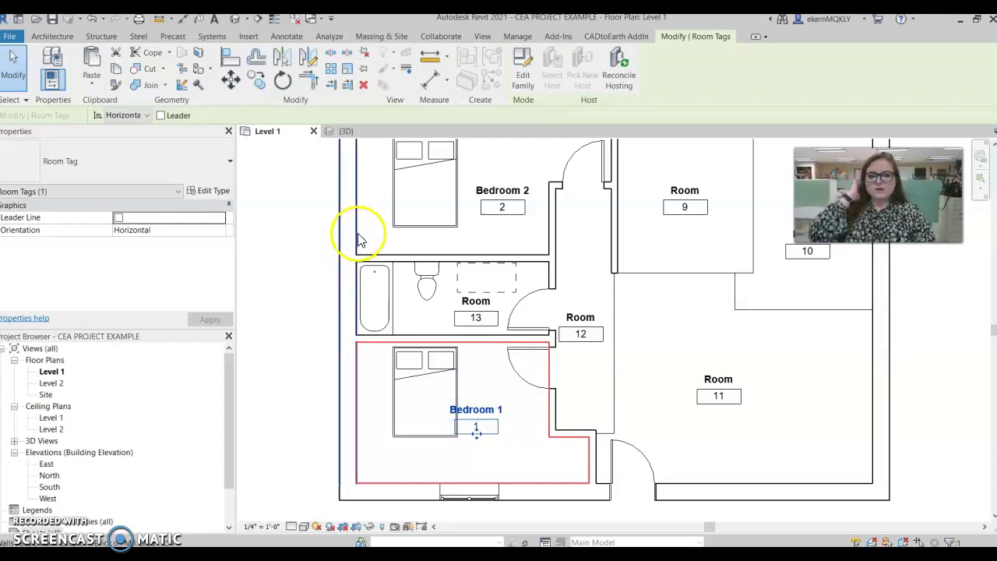
Name Room 9 'Dining Room' and Room 13 'Bathroom'.
click(694, 193)
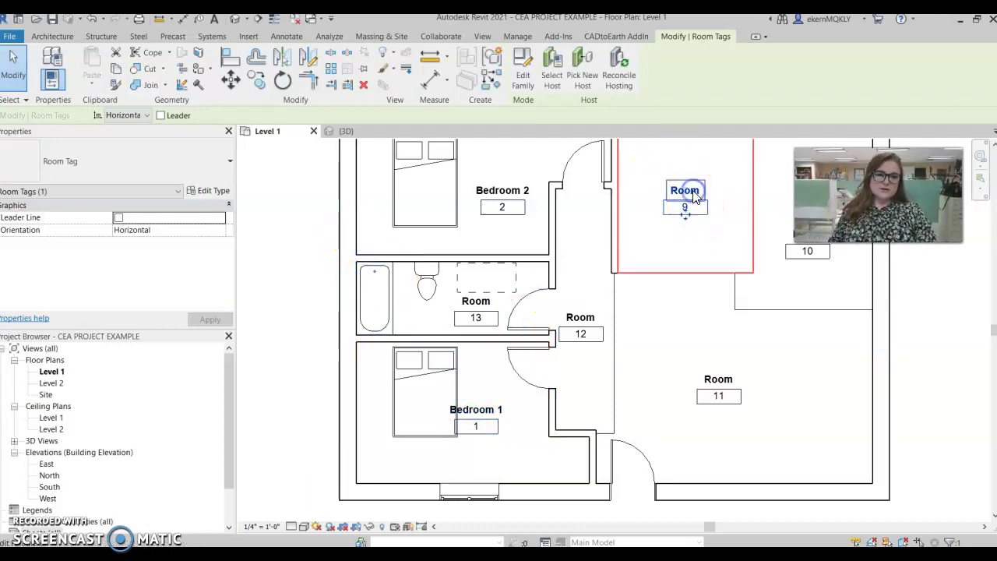
click(693, 190)
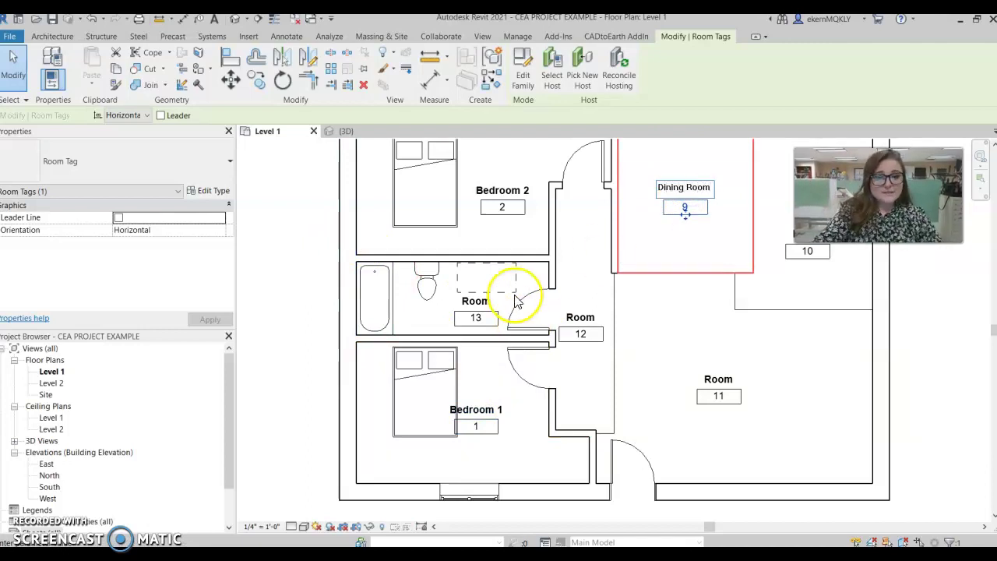
key(Return)
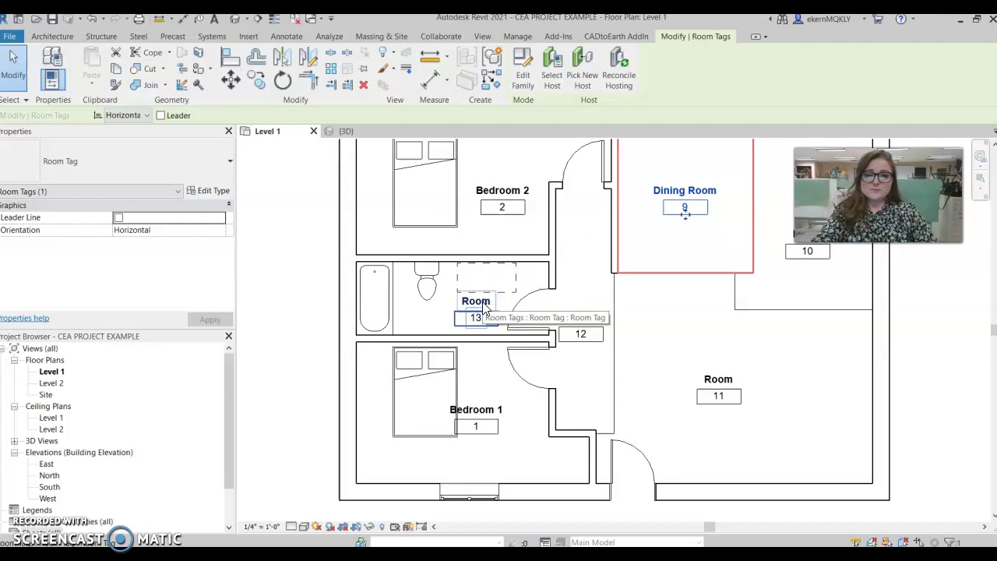
click(473, 304)
click(475, 300)
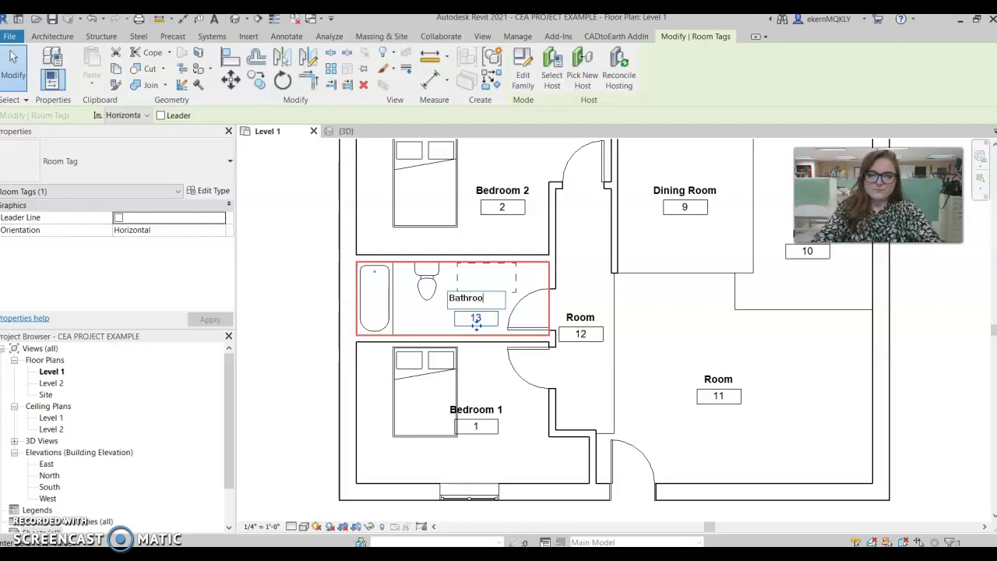
text(Bathroom)
key(Return)
Name Room 12 'Hallway' and Room 11 'Living Room', fixing a typo.
click(579, 320)
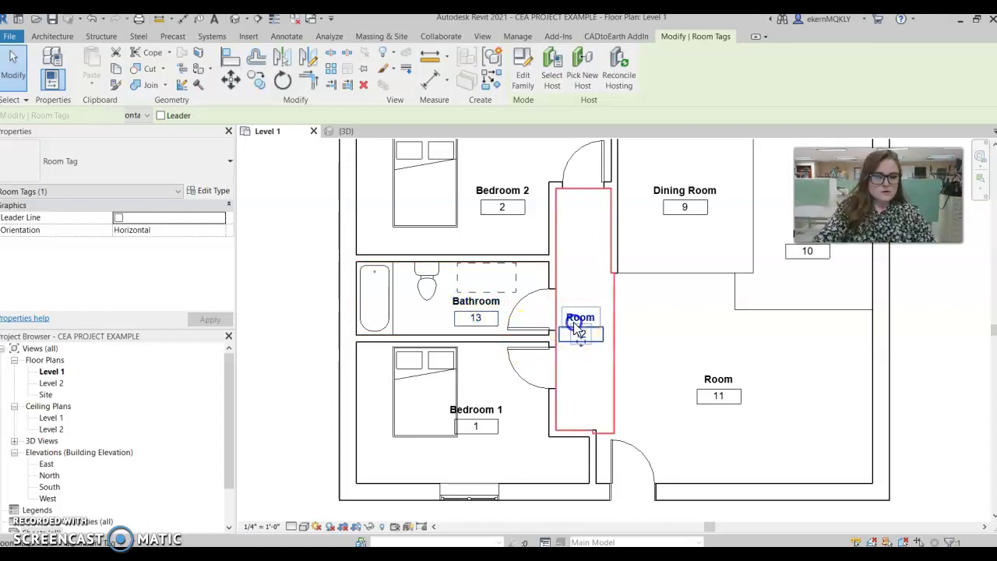
click(576, 315)
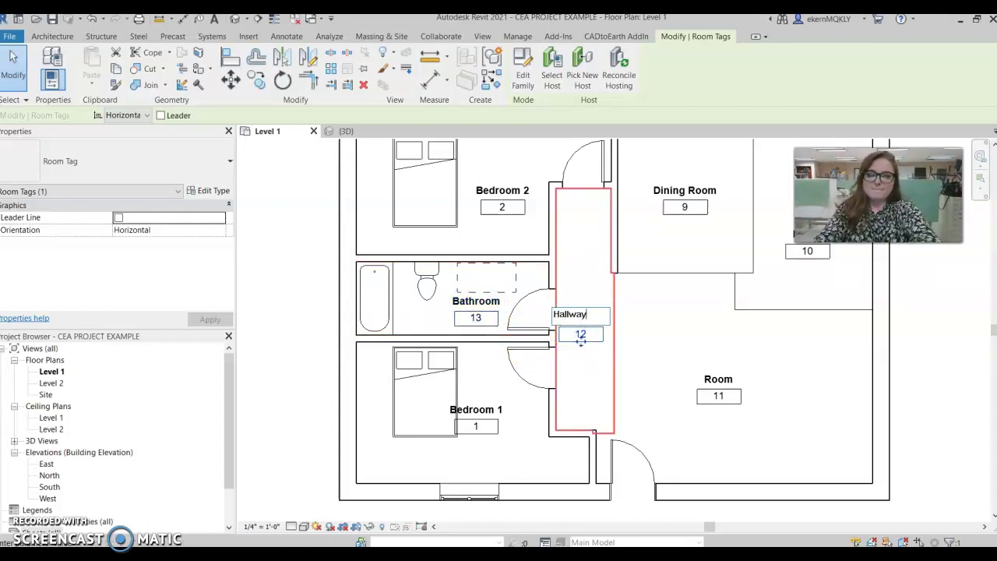
key(Return)
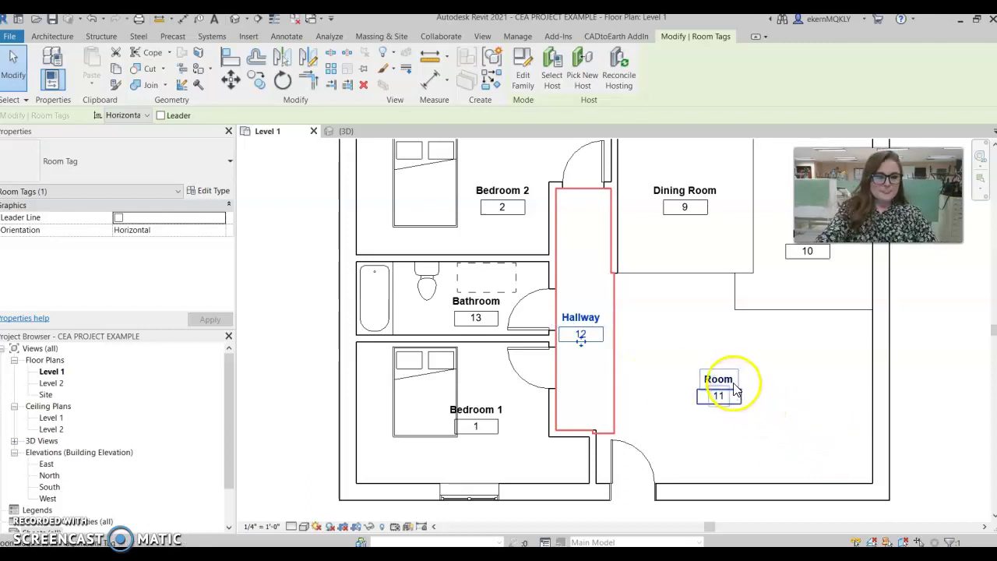
click(733, 385)
click(734, 382)
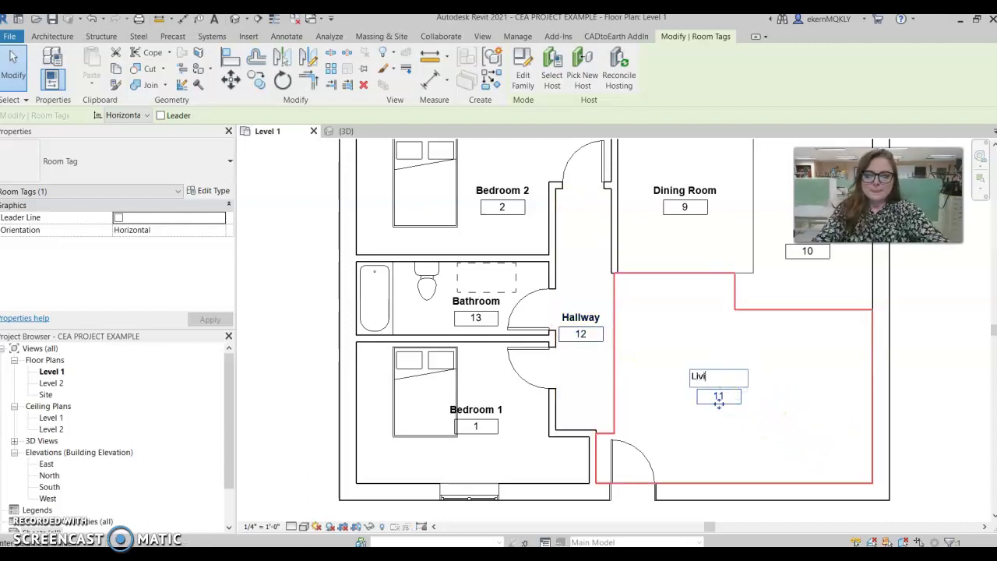
key(Return)
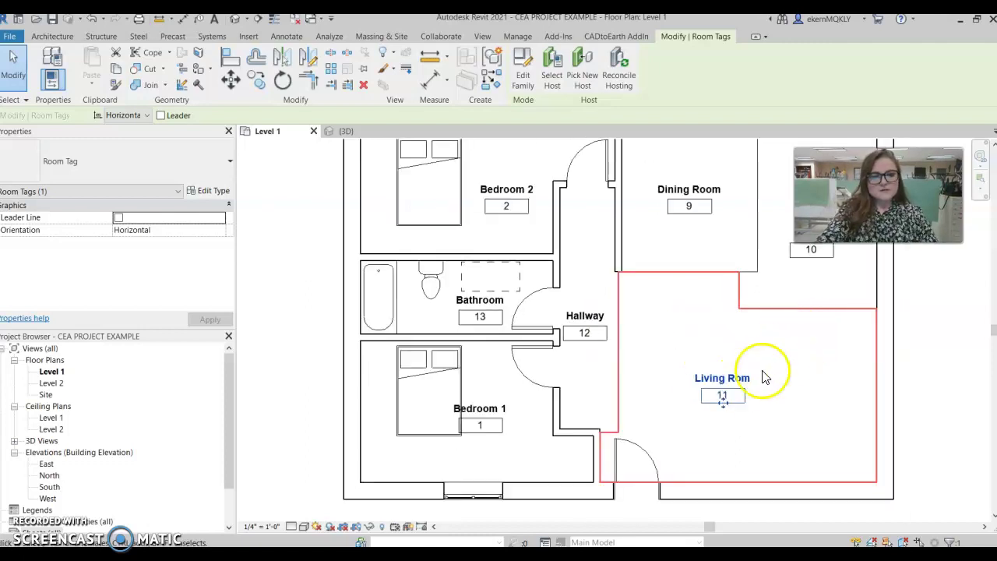
click(745, 380)
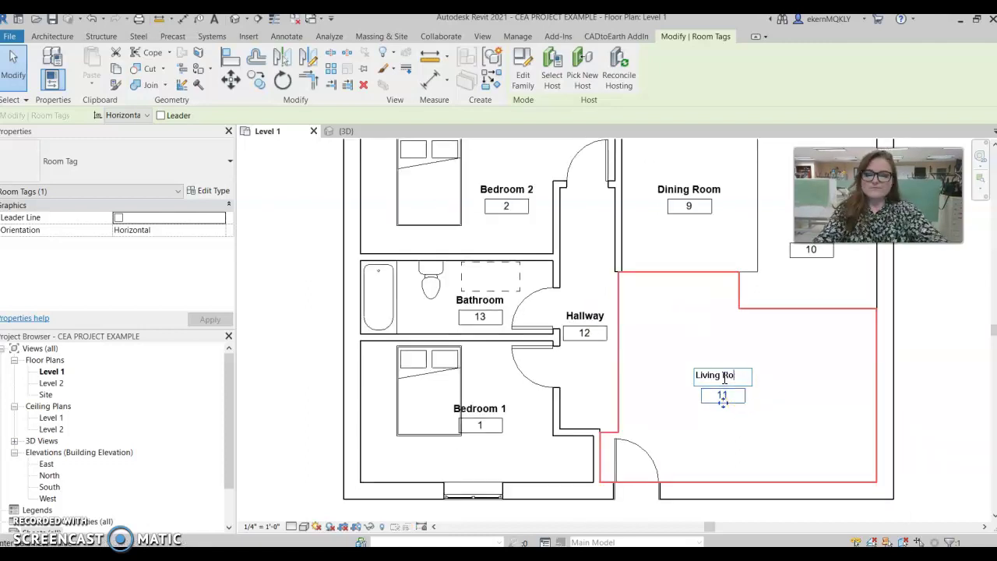
key(Return)
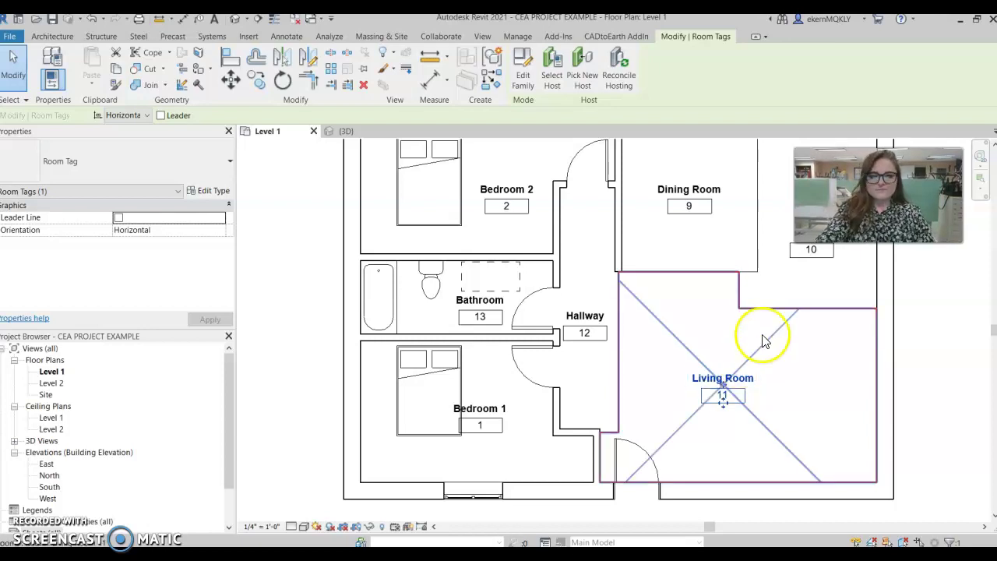
Name Room 10 'Kitchen'.
middle_drag(763, 338, 697, 445)
click(733, 343)
click(732, 340)
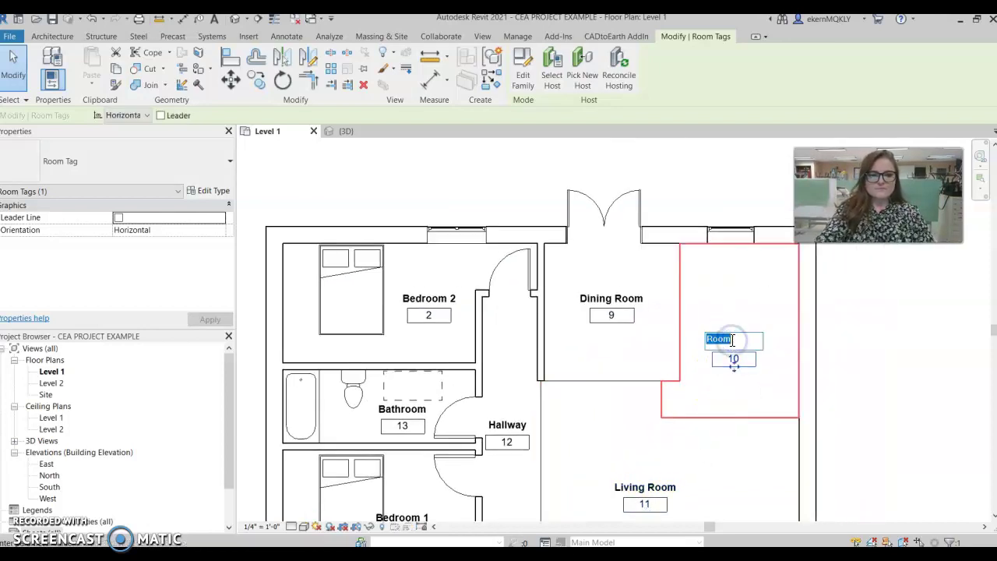
key(Return)
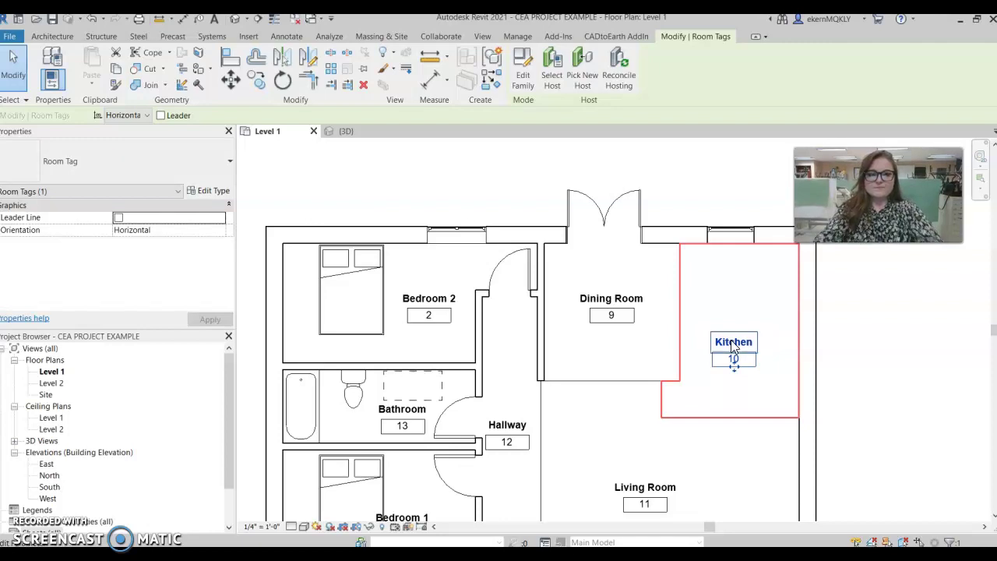
scroll(576, 405, down, 5)
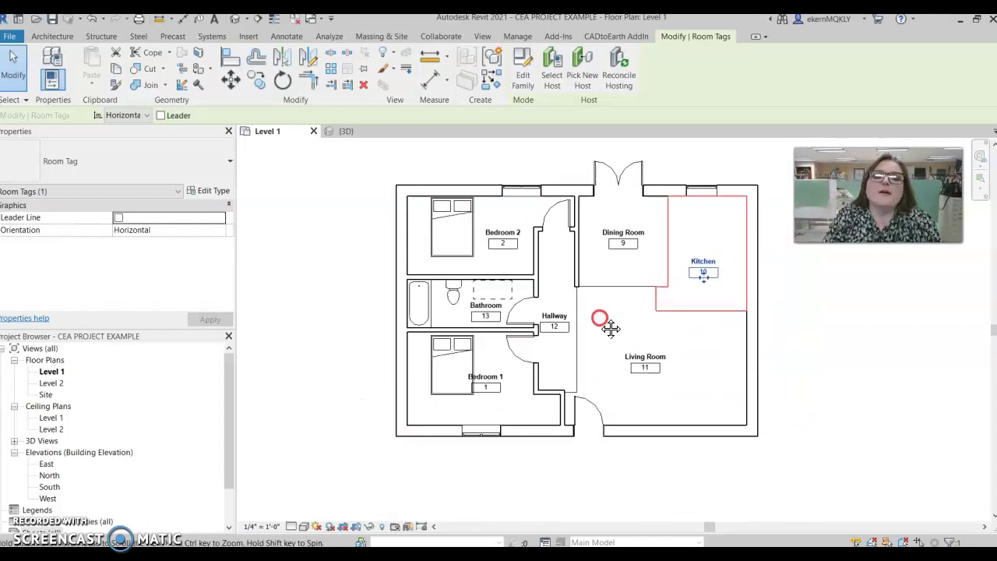
scroll(570, 354, up, 1)
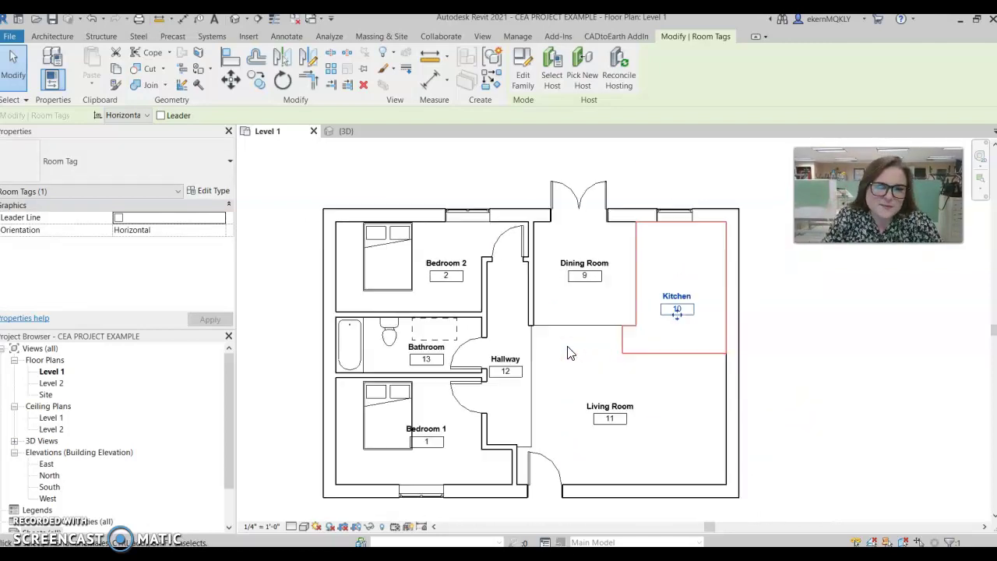
middle_drag(489, 387, 479, 333)
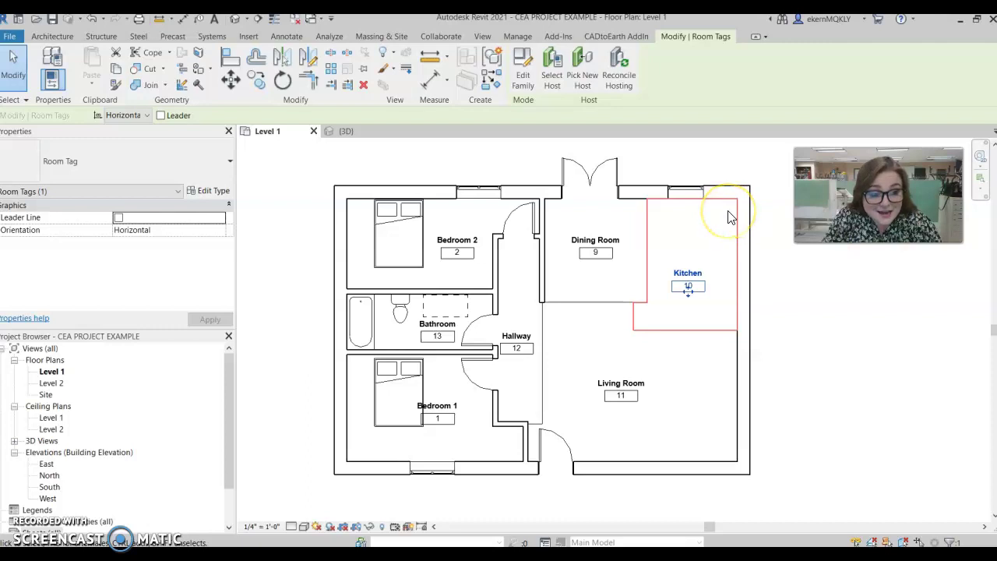
scroll(724, 210, down, 1)
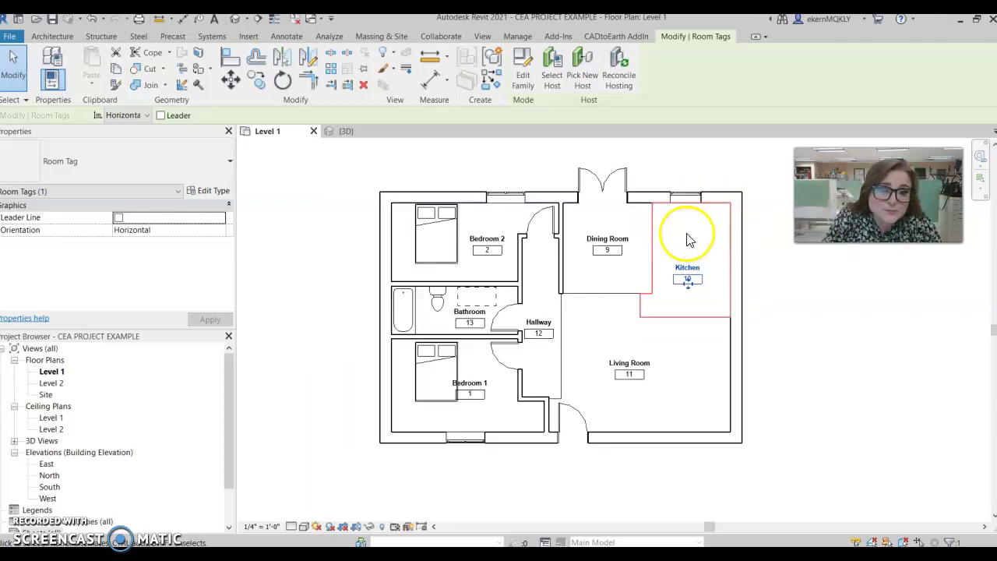
middle_drag(686, 227, 694, 302)
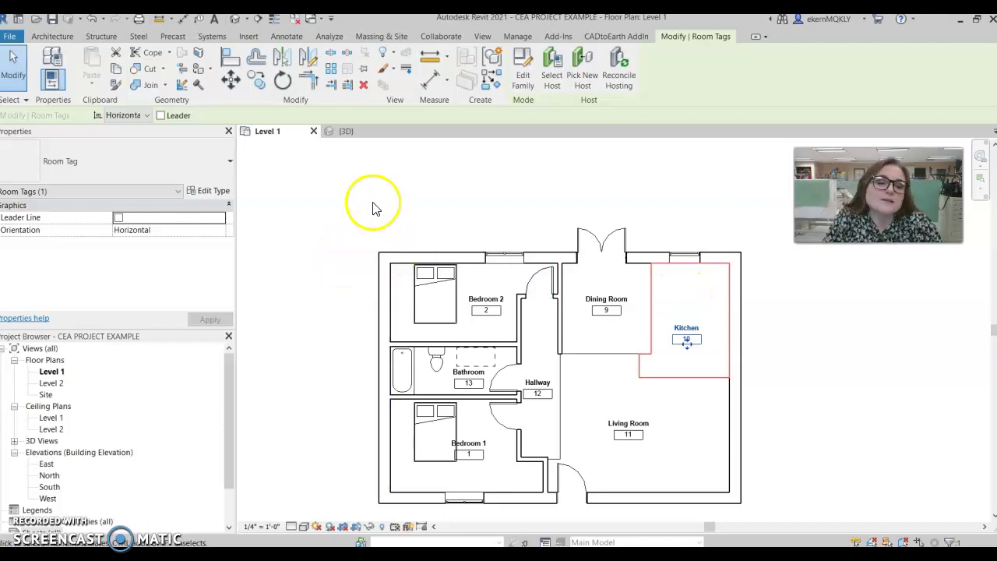
Start an aligned dimension from the left exterior wall to the Bedroom 2 window centre.
click(283, 36)
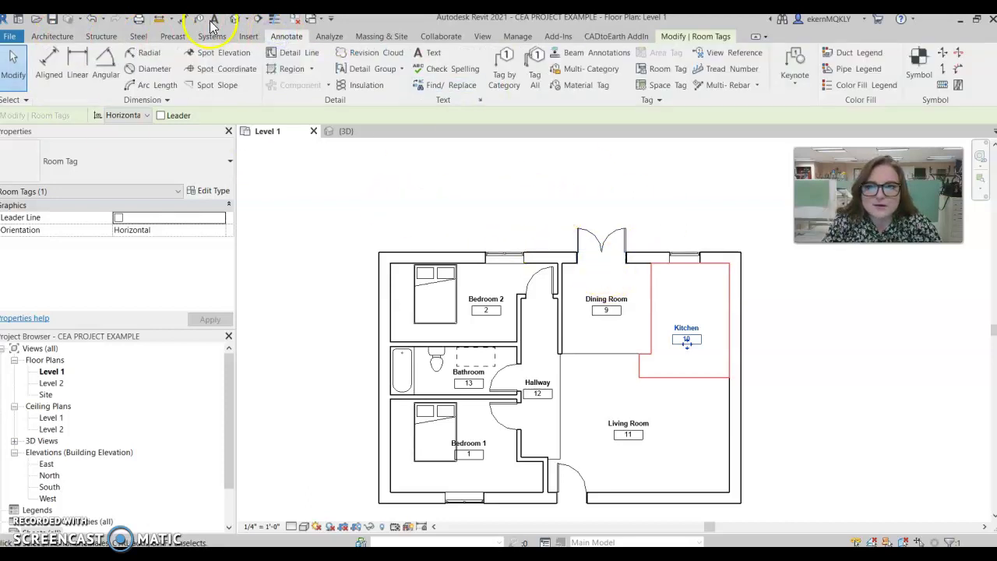
click(48, 65)
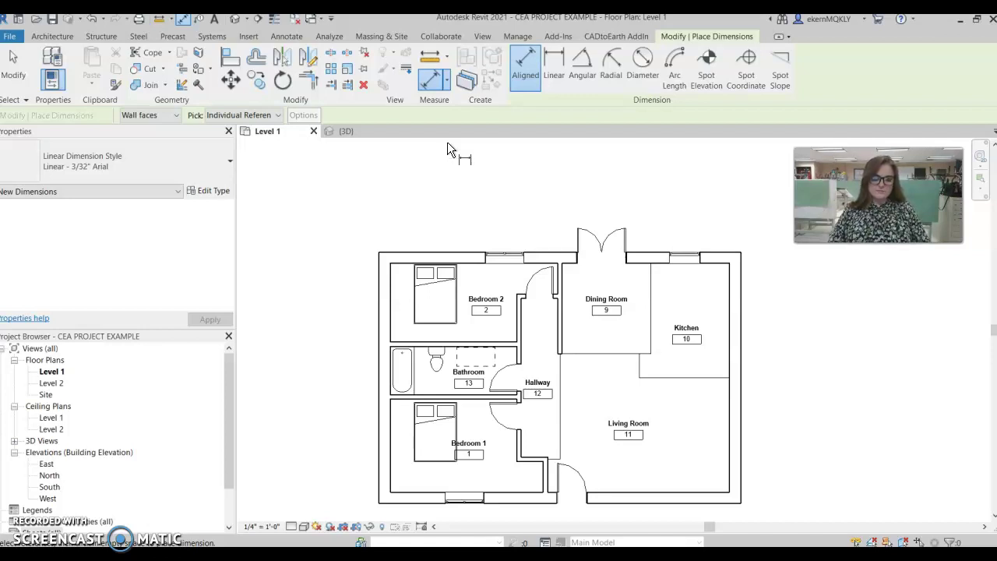
click(401, 301)
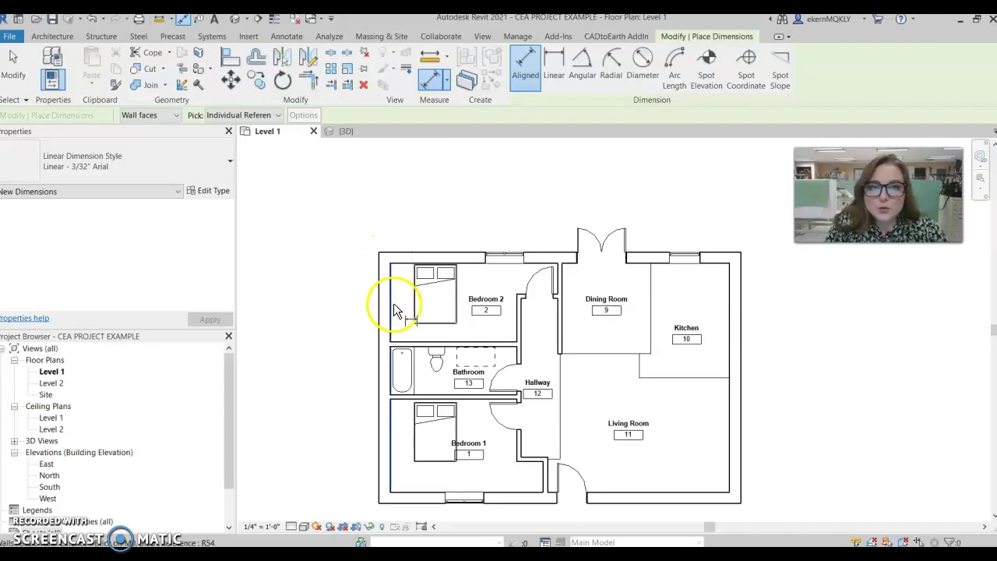
scroll(382, 267, up, 2)
click(380, 261)
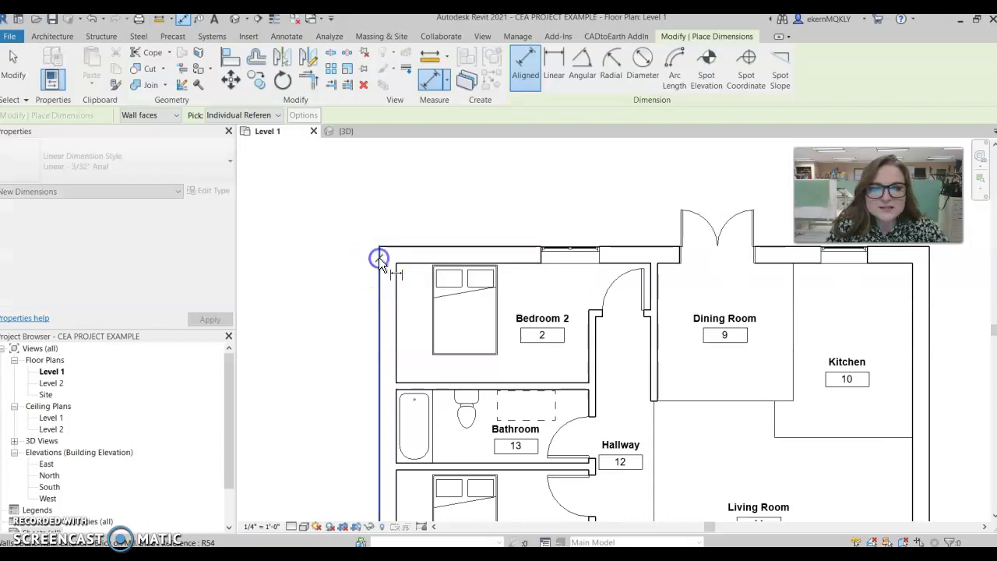
click(571, 256)
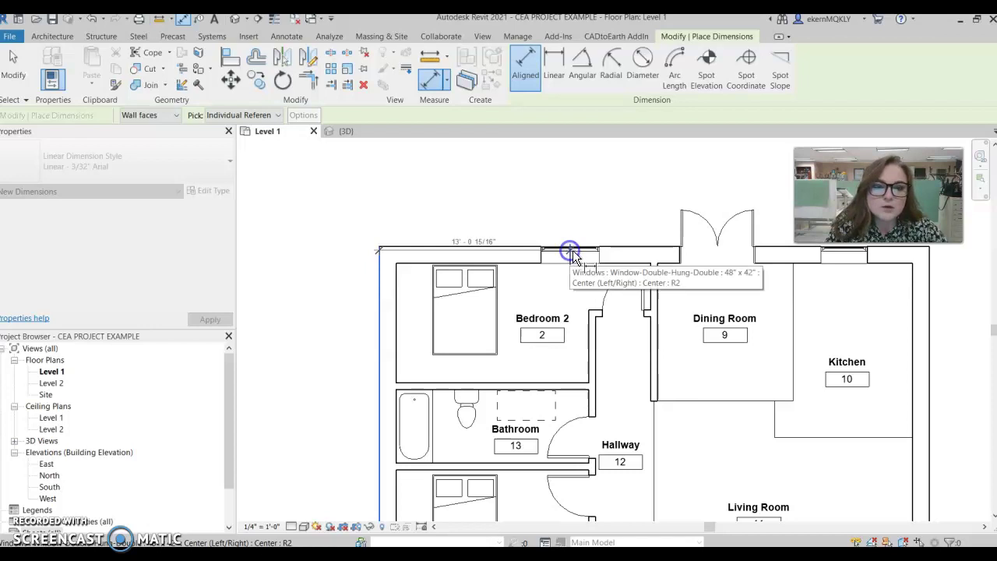
click(652, 269)
Extend the chain through the partition jamb, double-door centre, kitchen window centre and right wall.
scroll(654, 274, up, 5)
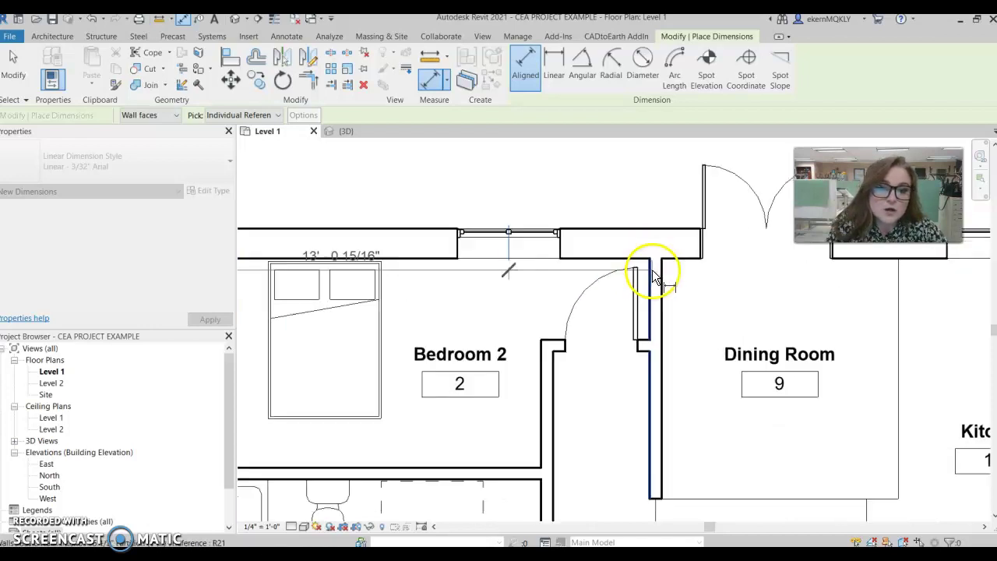
click(659, 274)
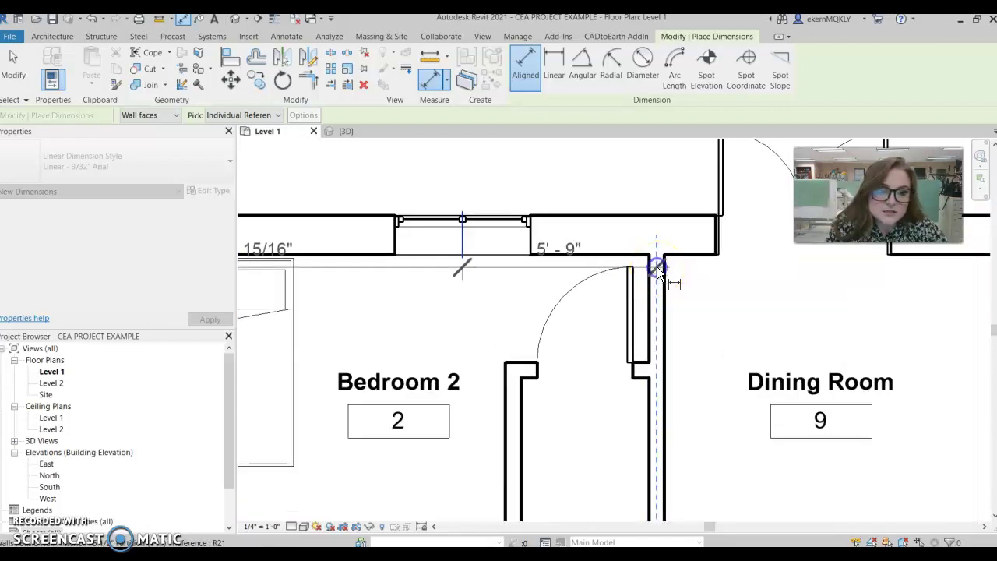
scroll(658, 274, down, 2)
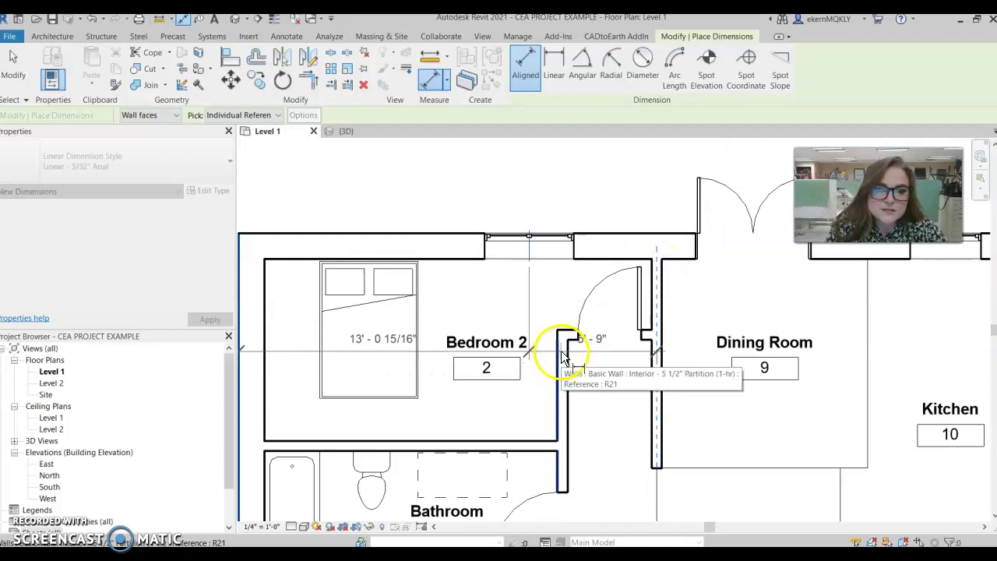
middle_drag(682, 278, 623, 343)
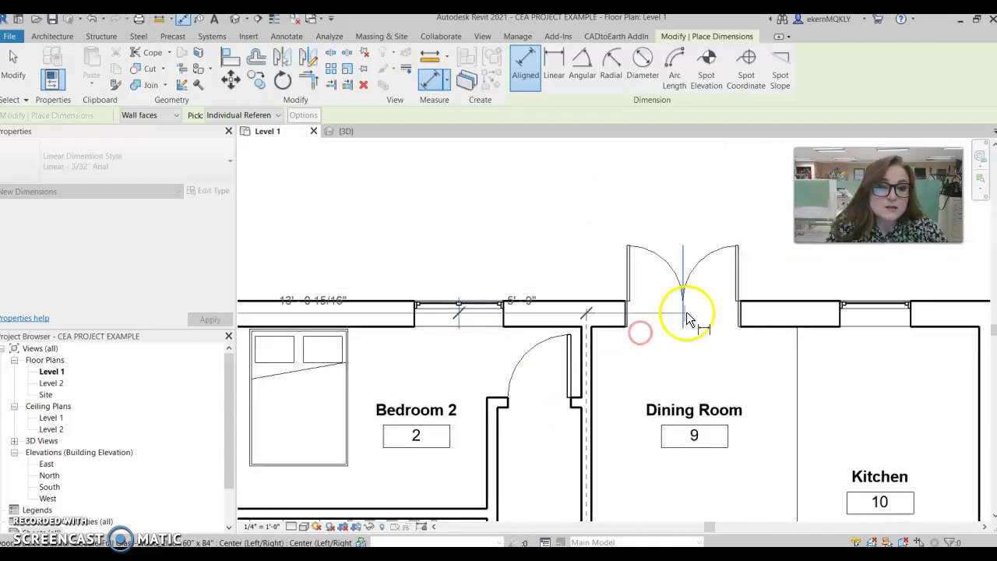
click(680, 316)
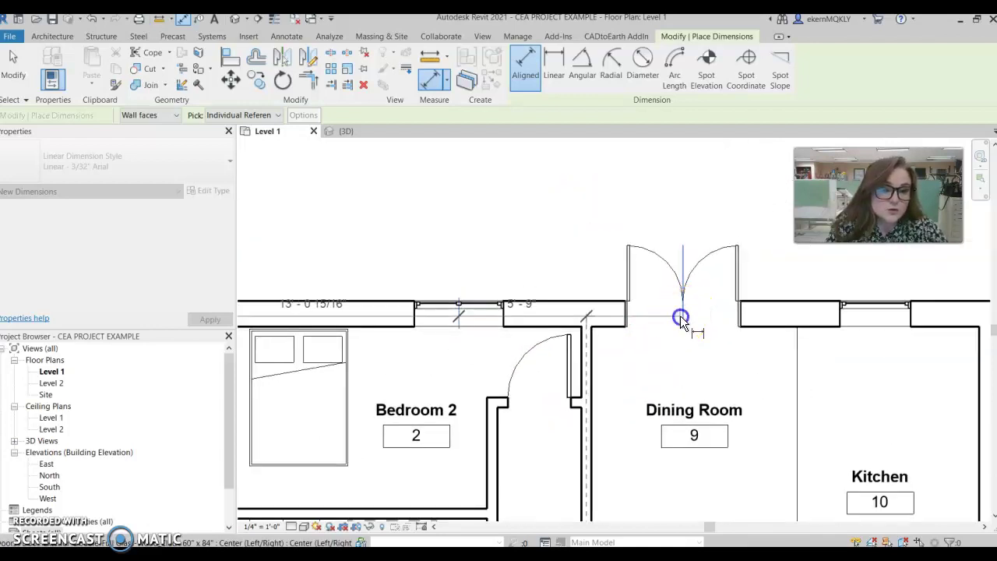
click(876, 311)
middle_drag(883, 350, 698, 375)
click(817, 335)
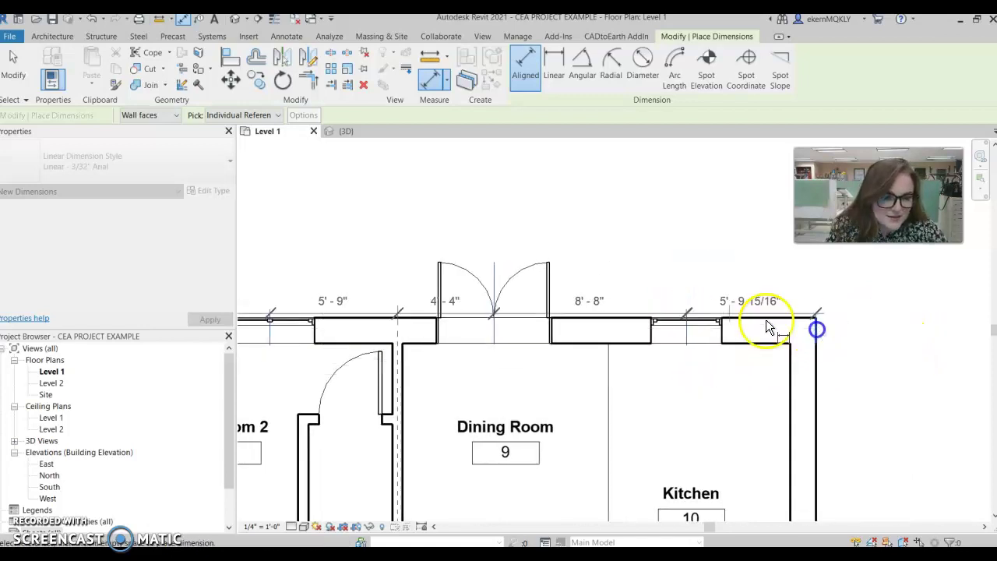
middle_drag(768, 327, 772, 304)
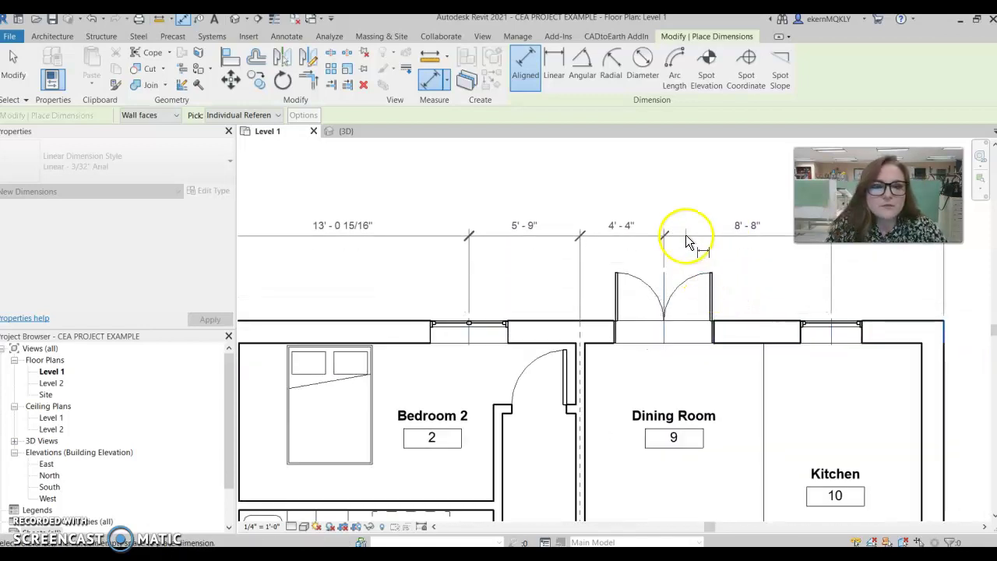
Place the detailed dimension chain just above the top wall.
drag(676, 243, 663, 257)
scroll(579, 356, down, 3)
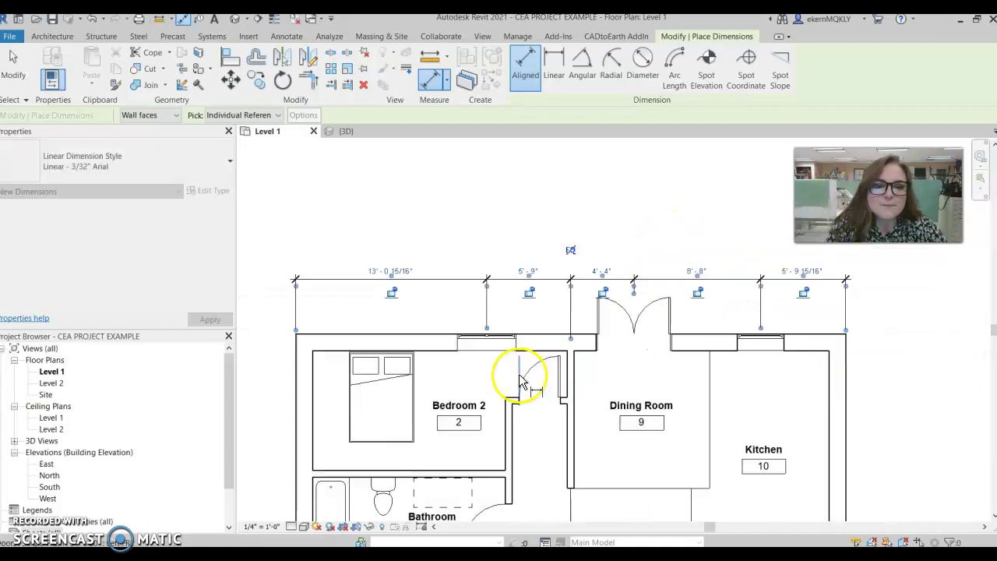
middle_drag(516, 378, 566, 324)
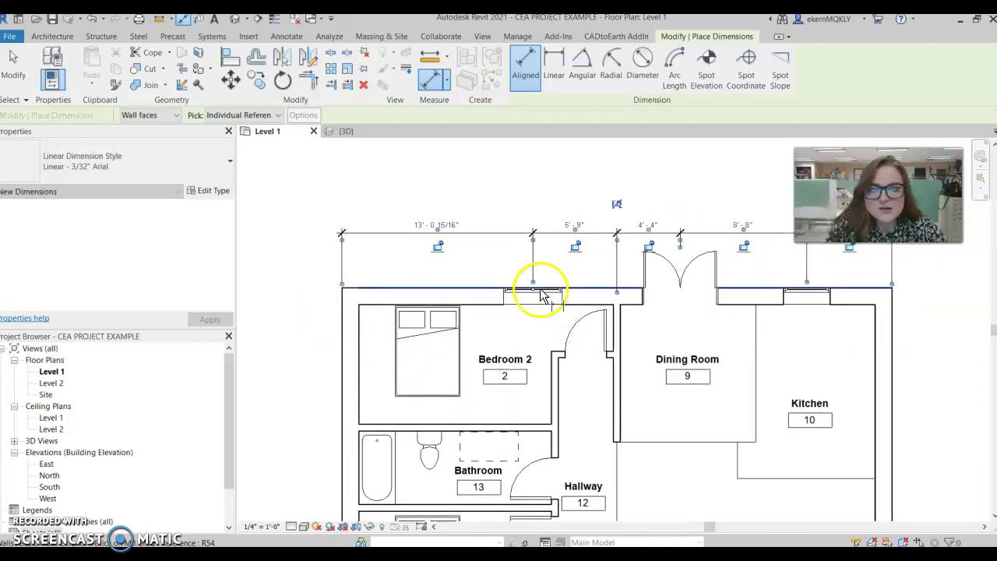
Dimension left wall, central partition and right wall as a two-part string above the chain.
click(341, 331)
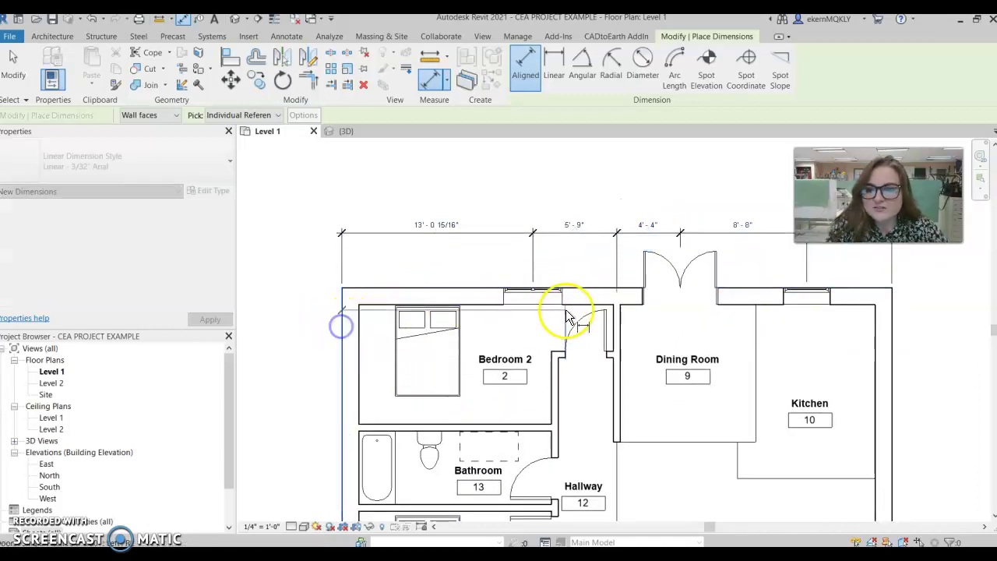
scroll(618, 325, up, 3)
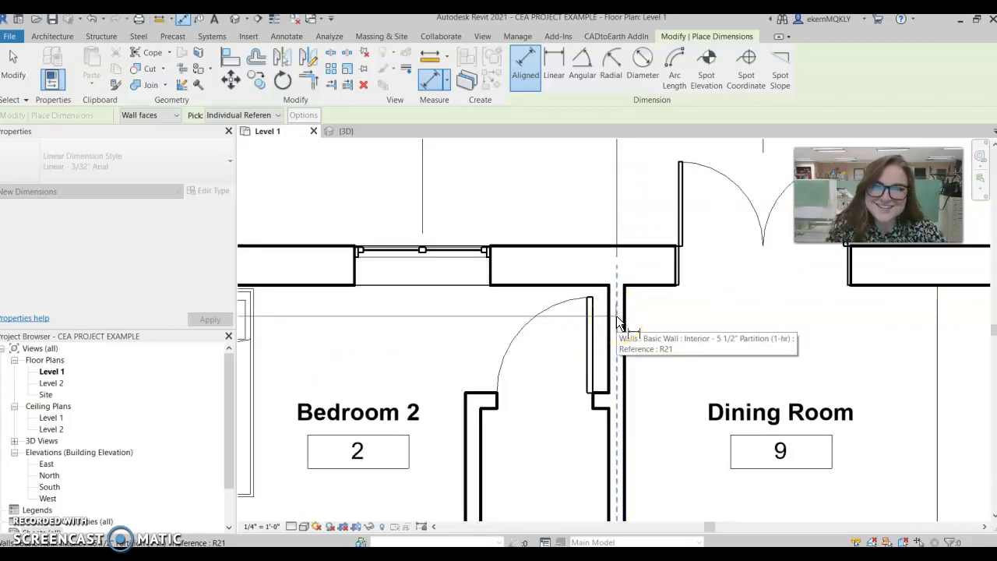
click(616, 315)
scroll(634, 334, down, 2)
scroll(666, 342, up, 2)
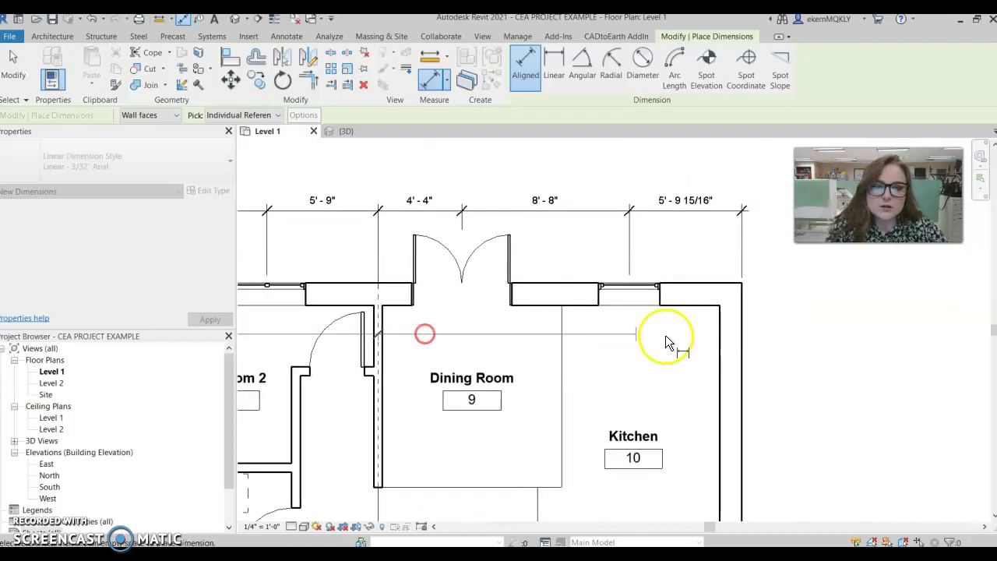
click(744, 318)
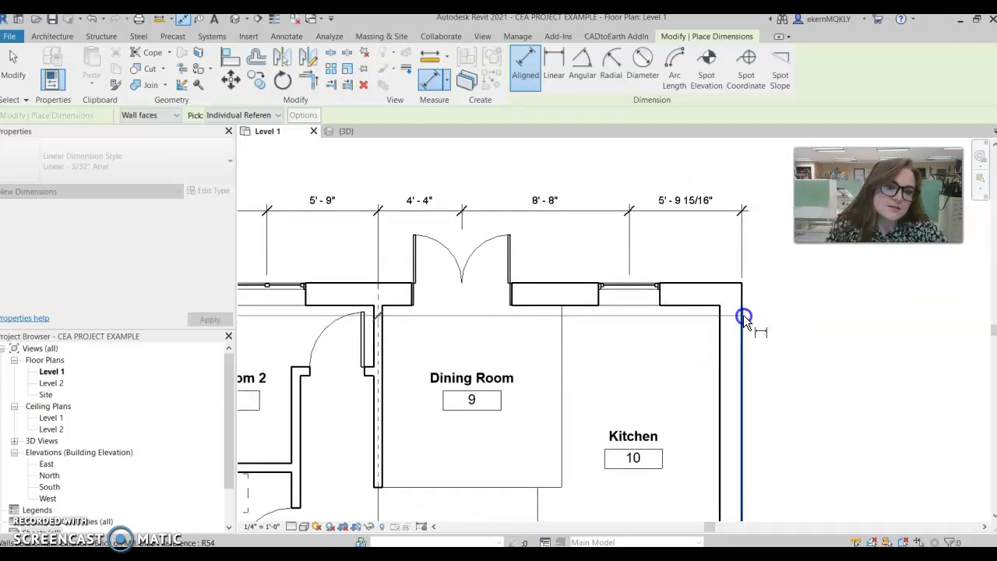
scroll(507, 251, down, 1)
middle_drag(491, 257, 694, 324)
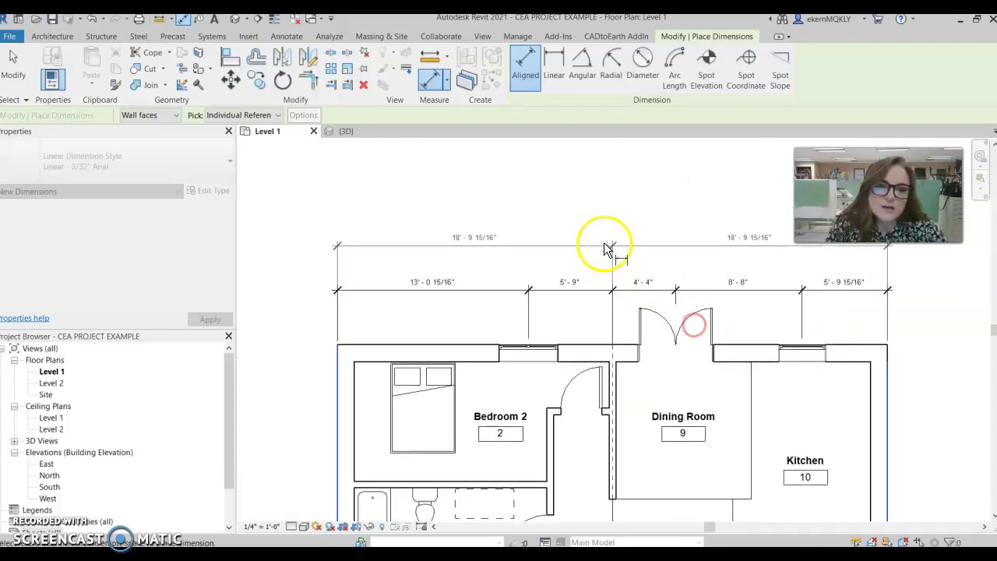
click(599, 247)
Add the overall 37'-7 7/8" left-to-right wall dimension above.
scroll(624, 378, up, 2)
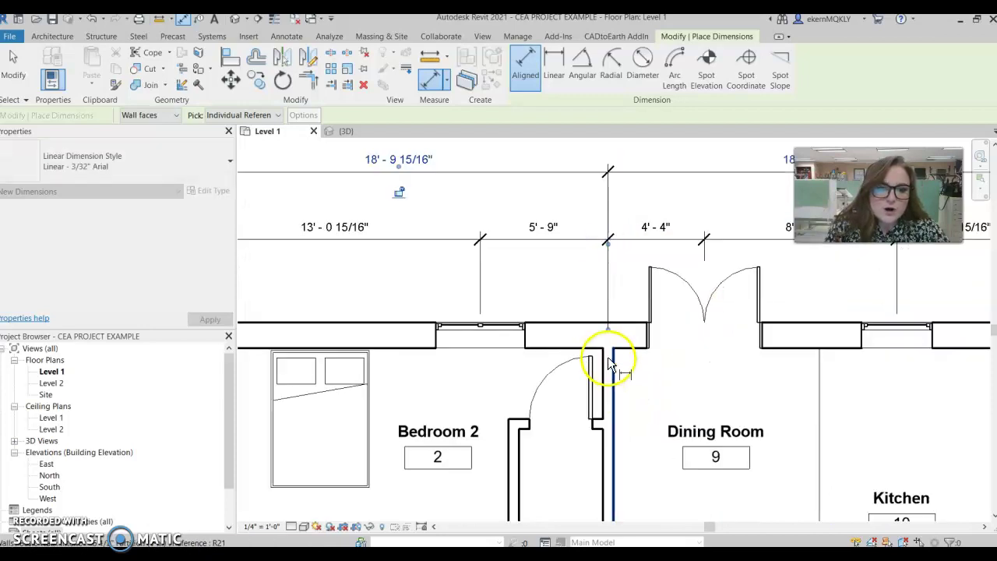
scroll(488, 418, down, 2)
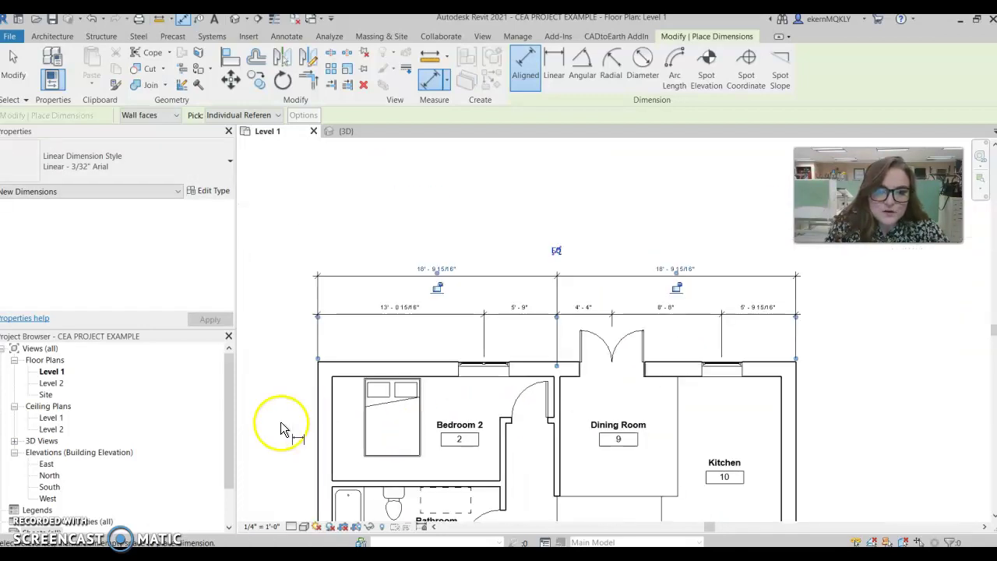
scroll(552, 273, up, 1)
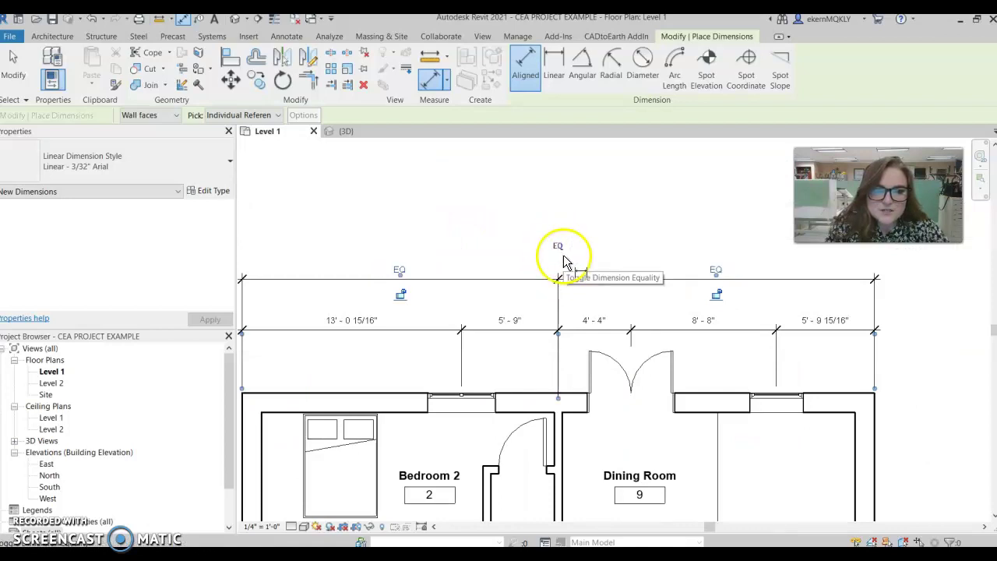
scroll(559, 381, down, 1)
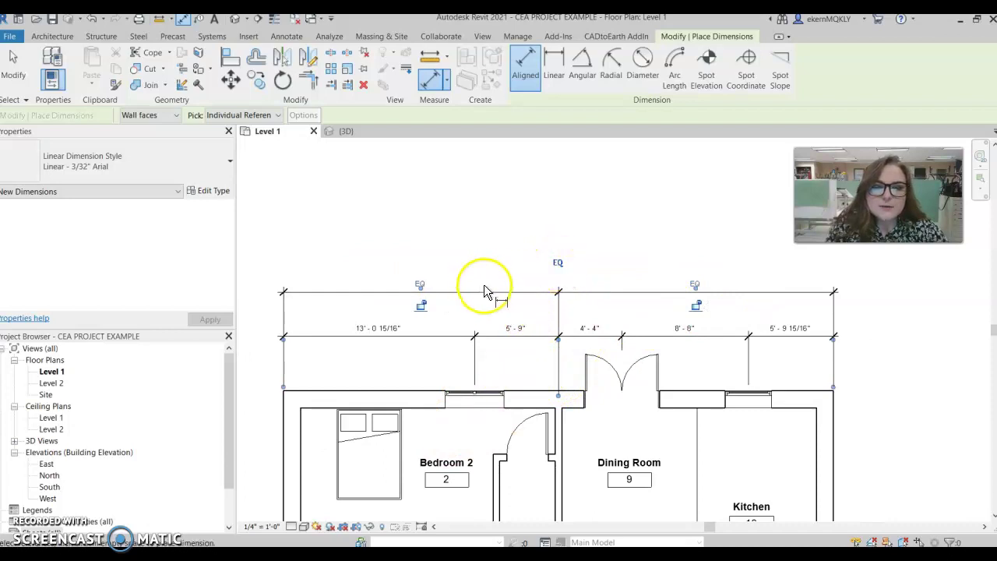
click(283, 456)
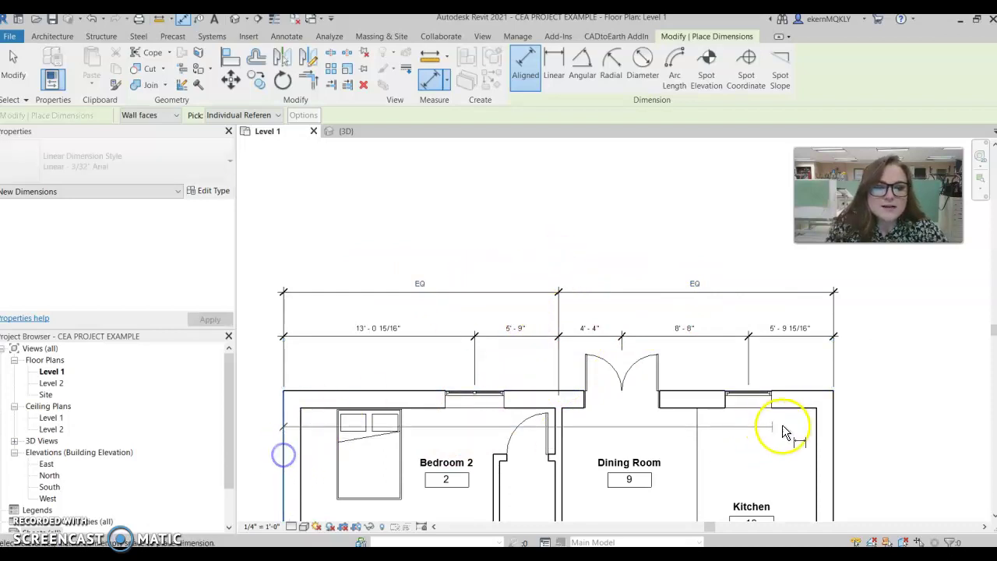
click(834, 413)
click(556, 263)
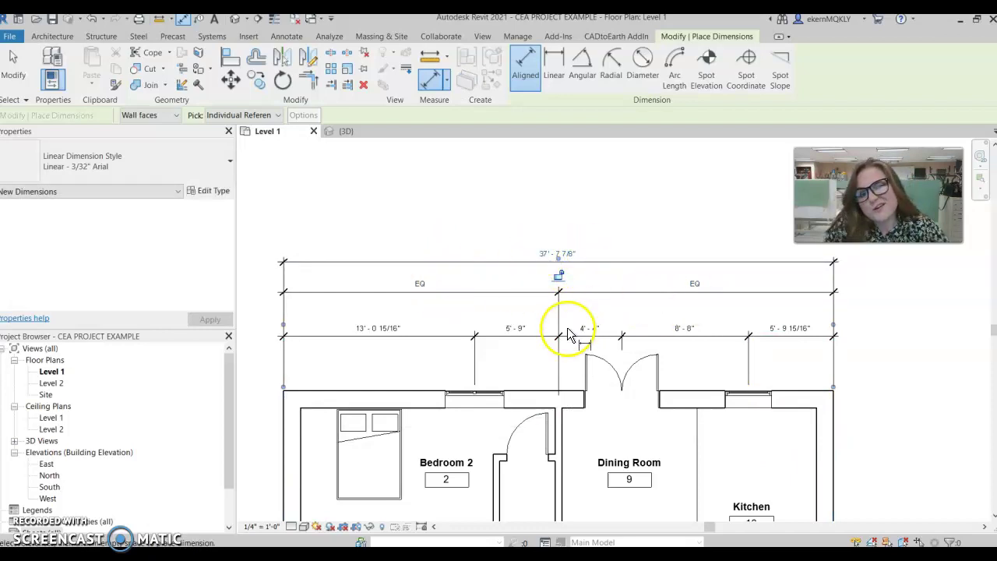
right_click(348, 190)
click(382, 195)
click(481, 336)
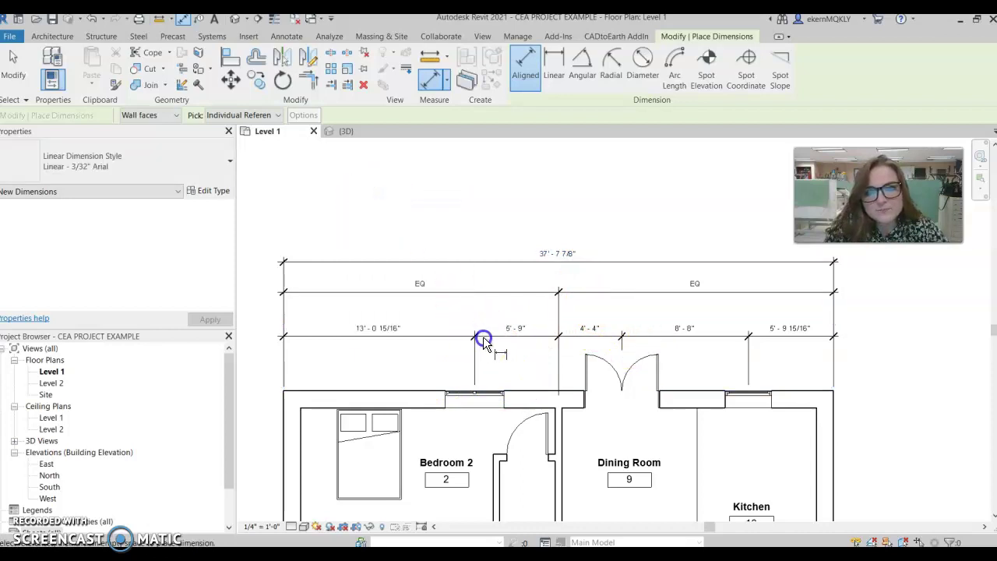
right_click(485, 200)
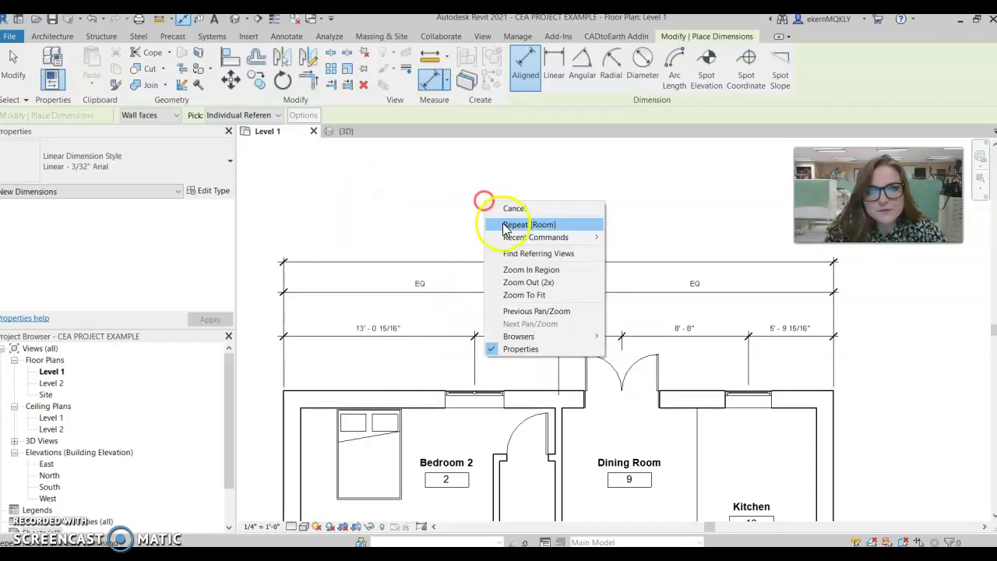
click(512, 206)
right_click(489, 200)
click(460, 212)
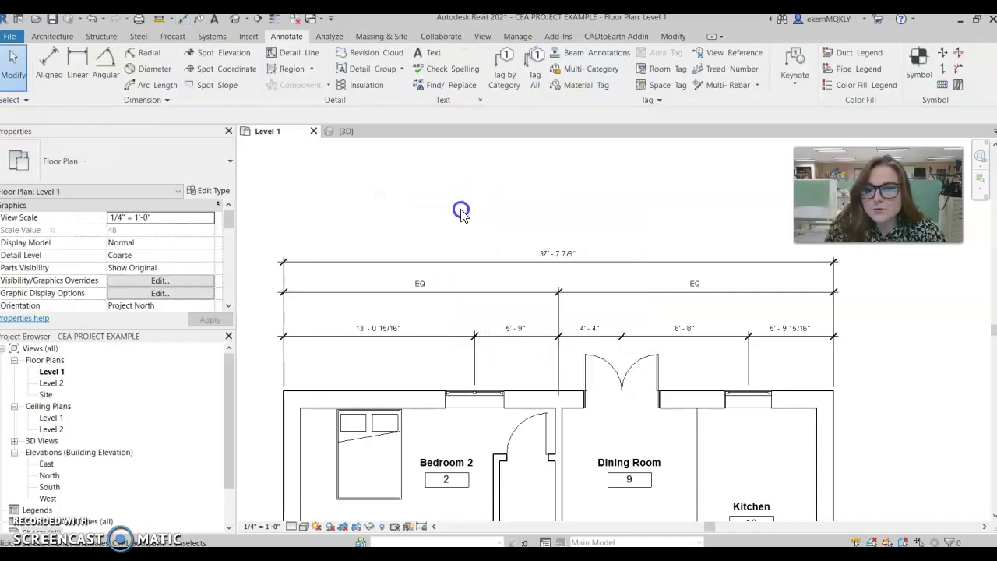
click(505, 335)
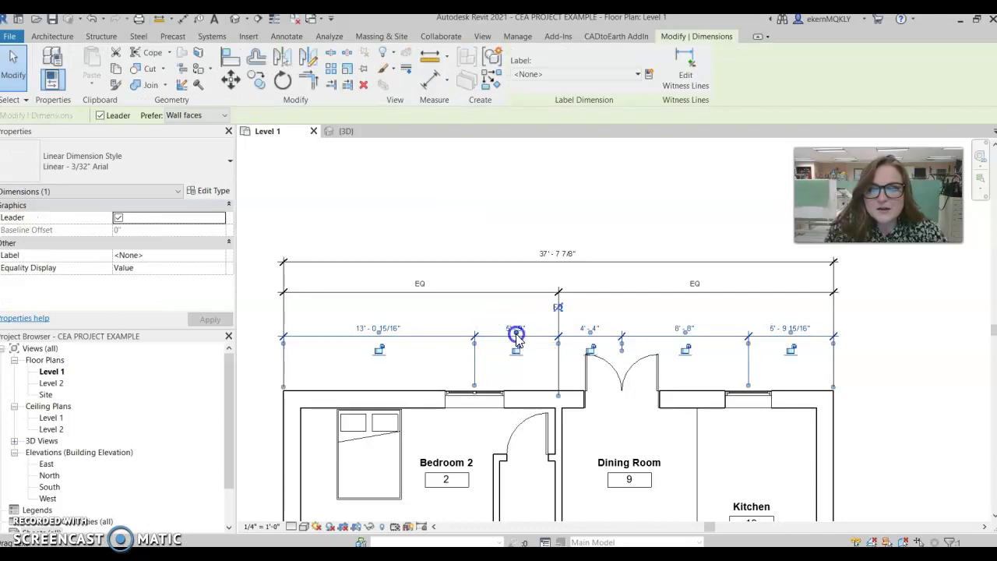
key(Delete)
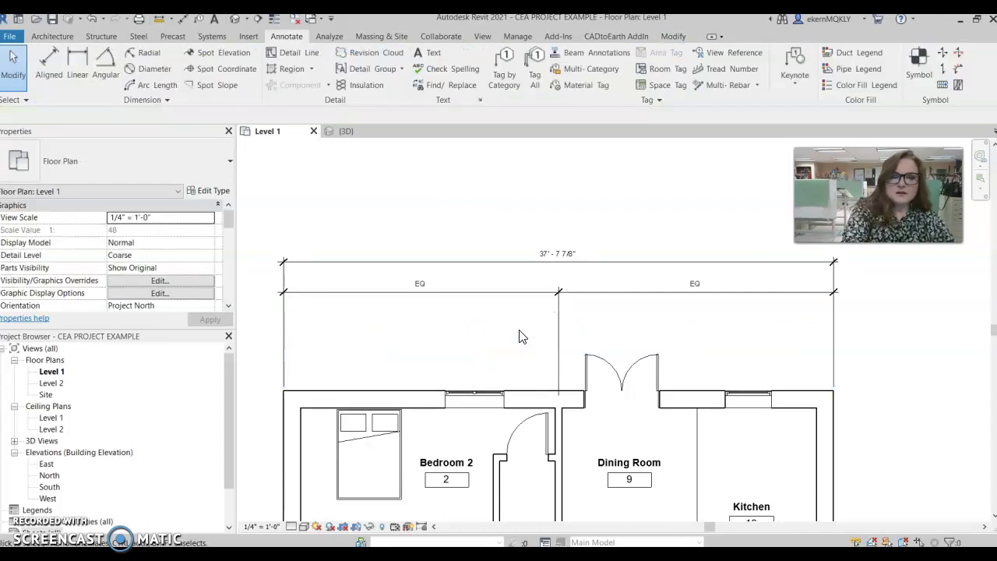
key(ctrl+z)
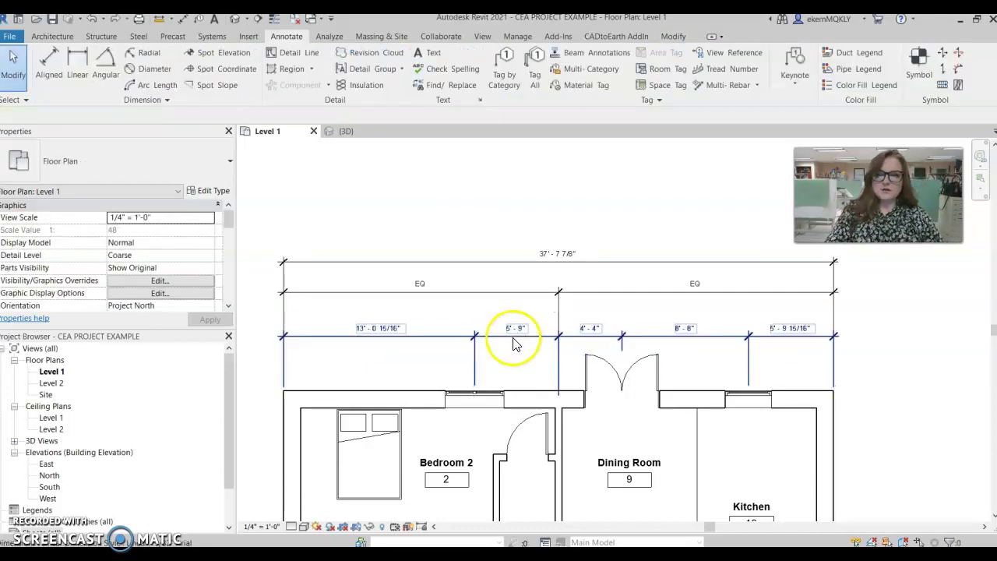
click(357, 331)
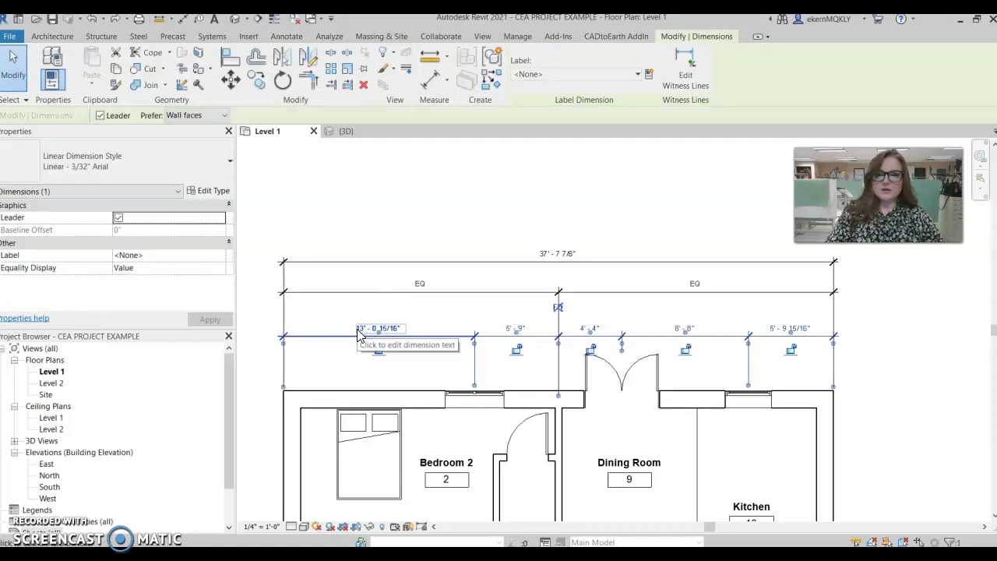
click(508, 333)
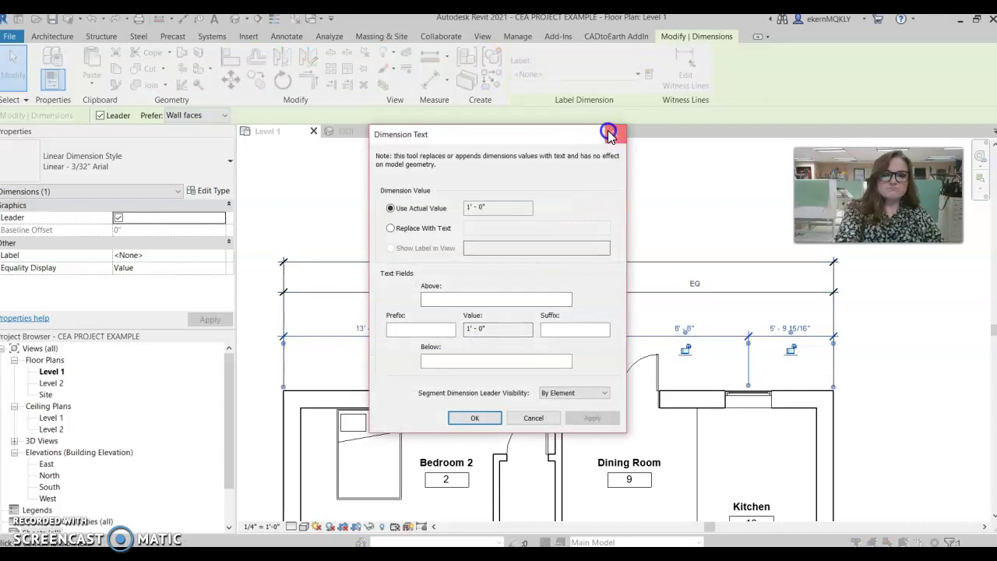
click(608, 131)
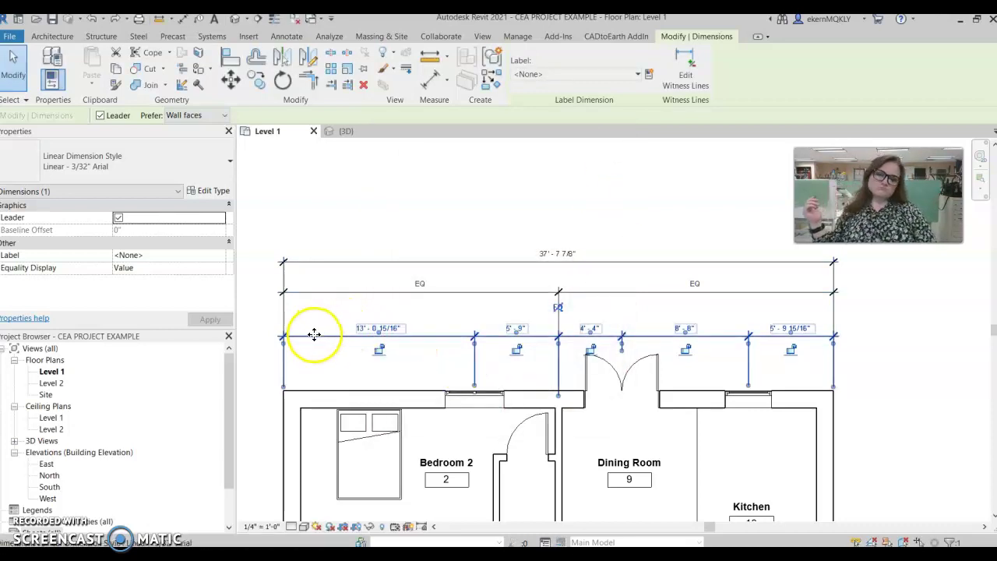
key(Delete)
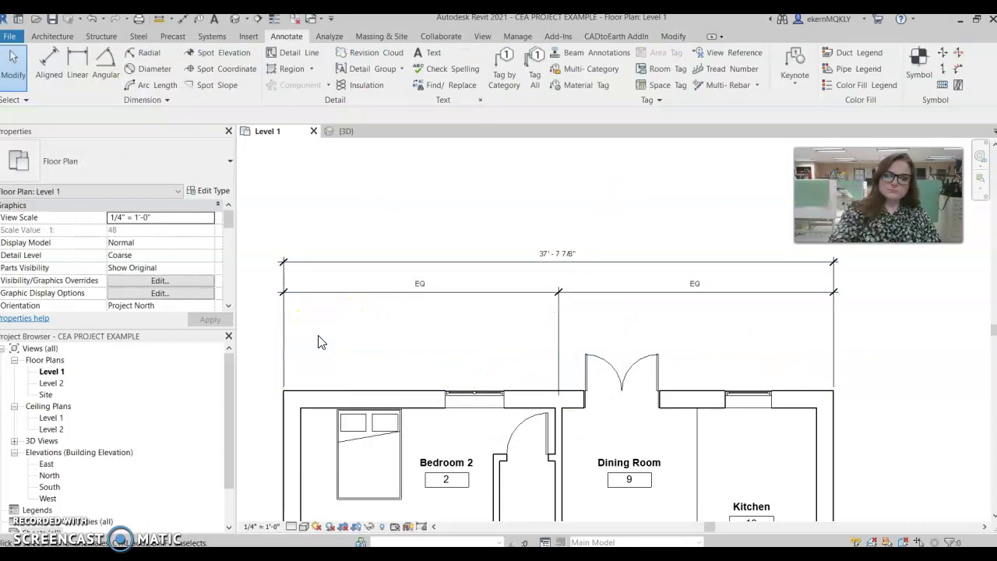
key(ctrl+z)
click(314, 337)
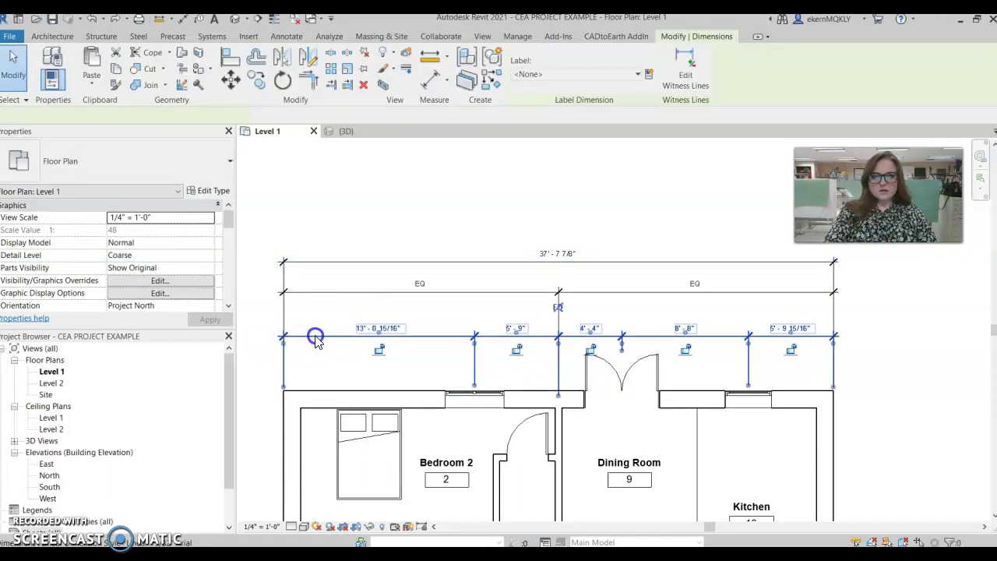
click(315, 341)
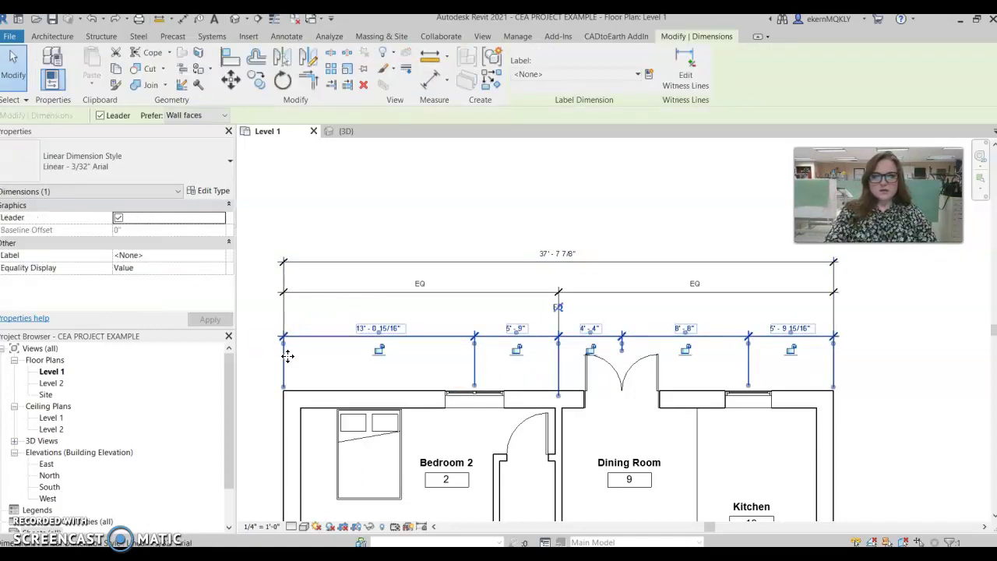
click(476, 367)
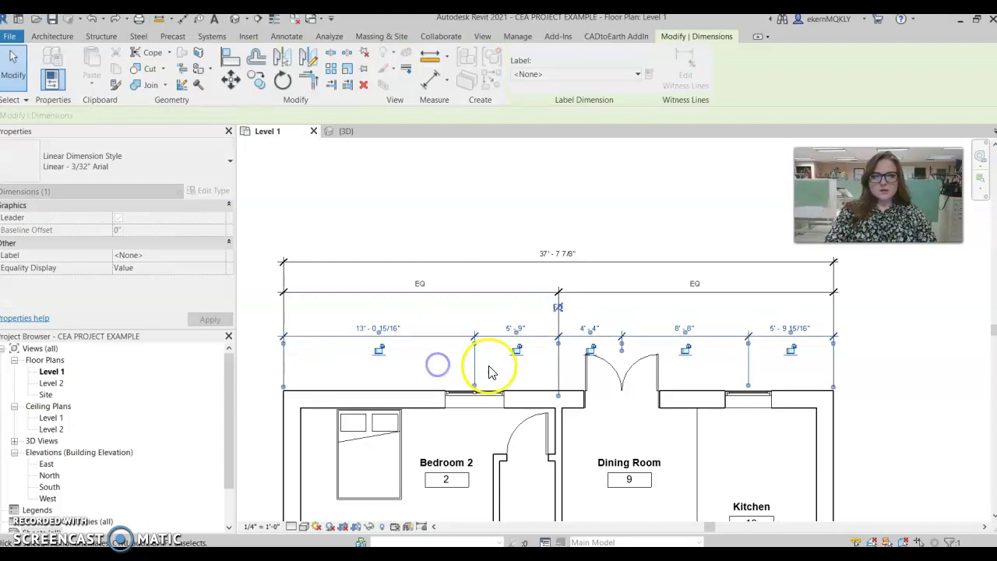
click(475, 352)
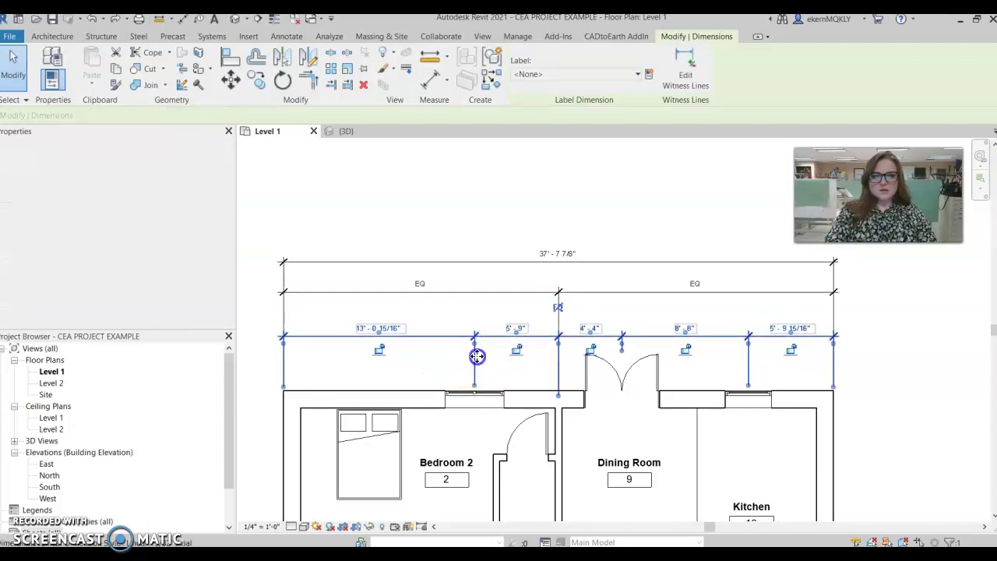
key(Delete)
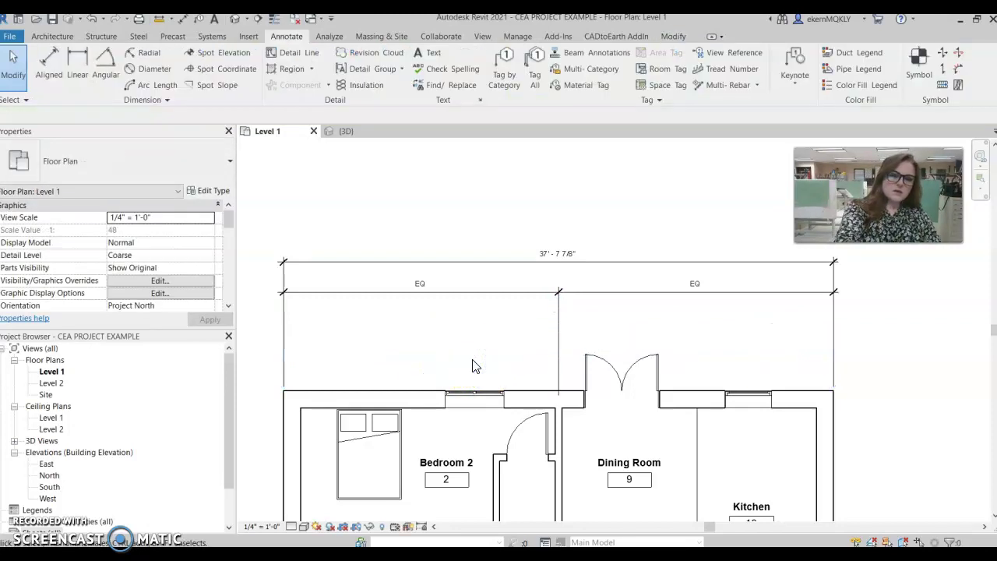
key(ctrl+z)
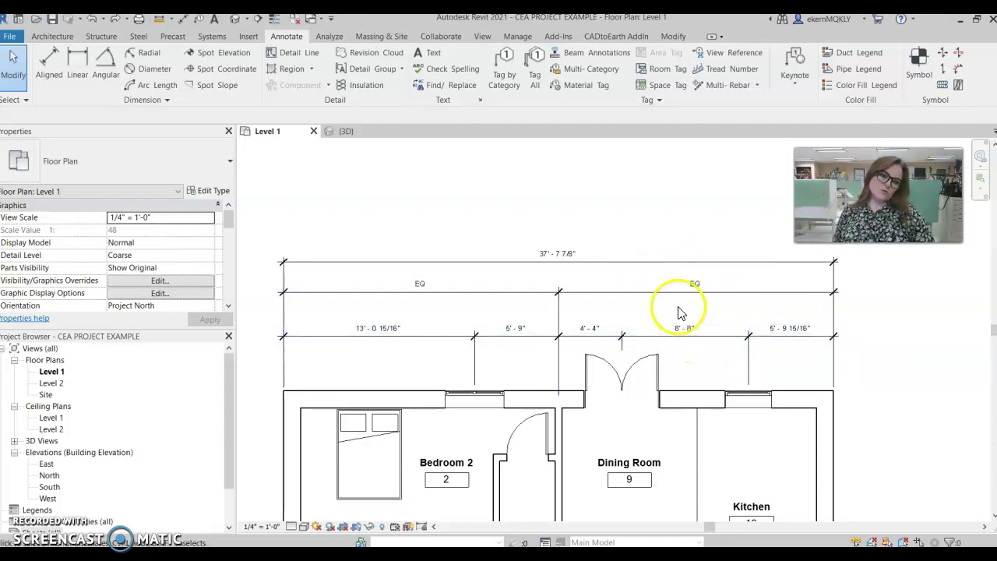
scroll(676, 313, up, 5)
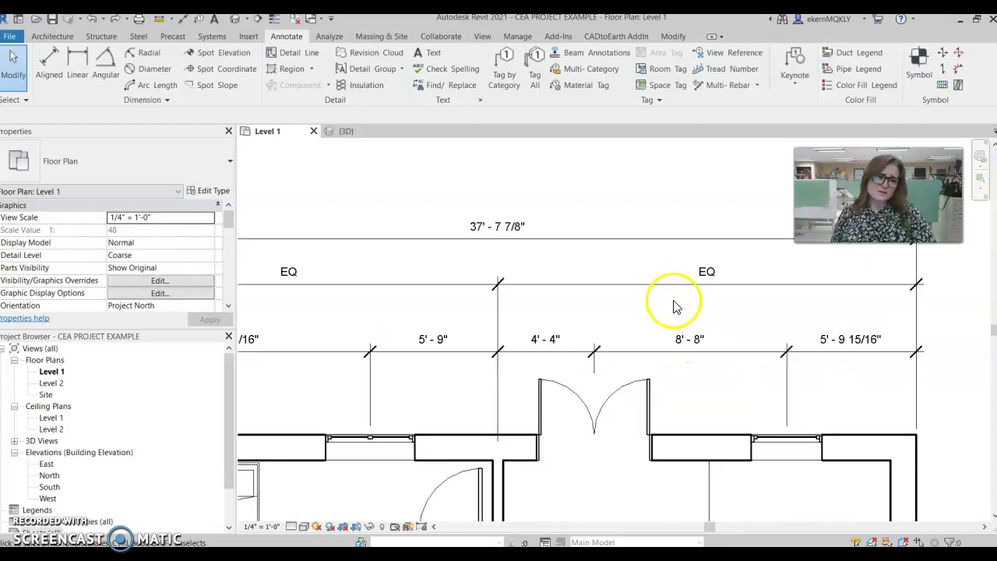
scroll(680, 427, down, 3)
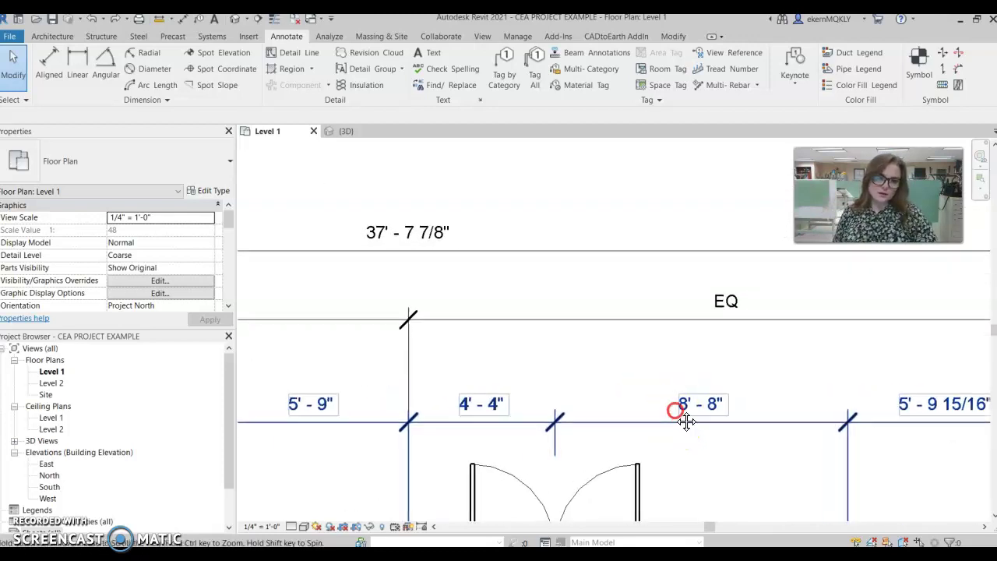
click(687, 331)
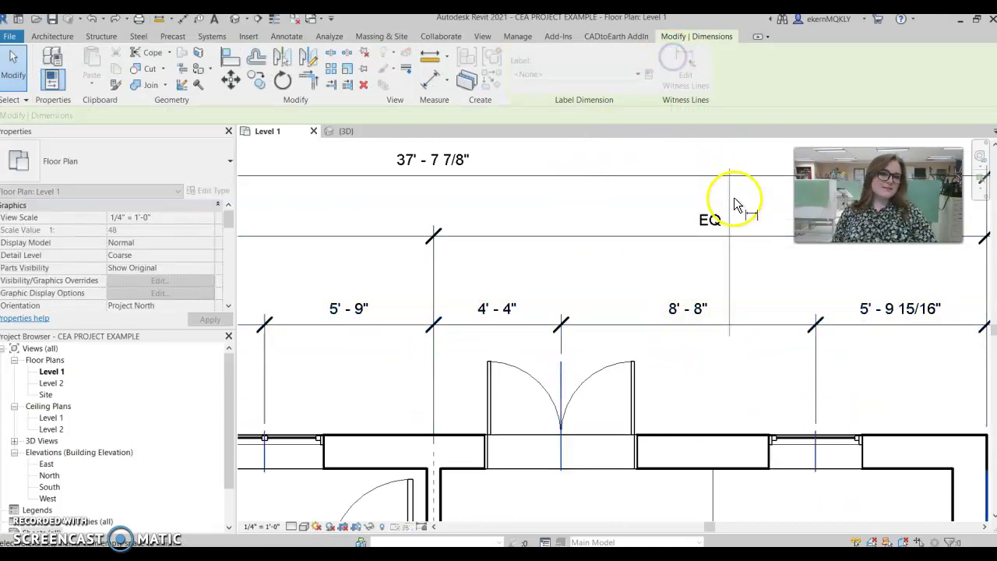
middle_drag(748, 269, 470, 272)
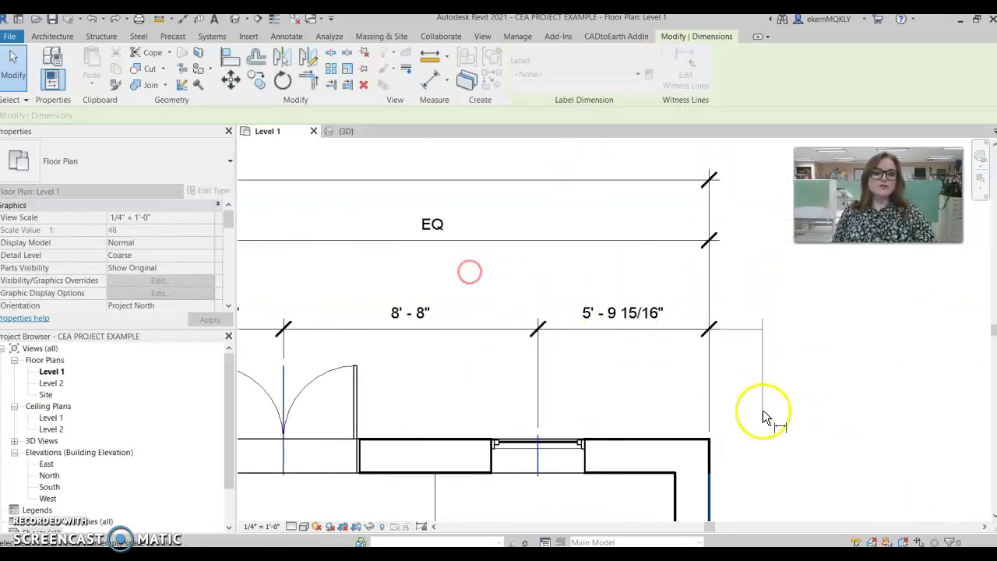
click(711, 491)
click(645, 364)
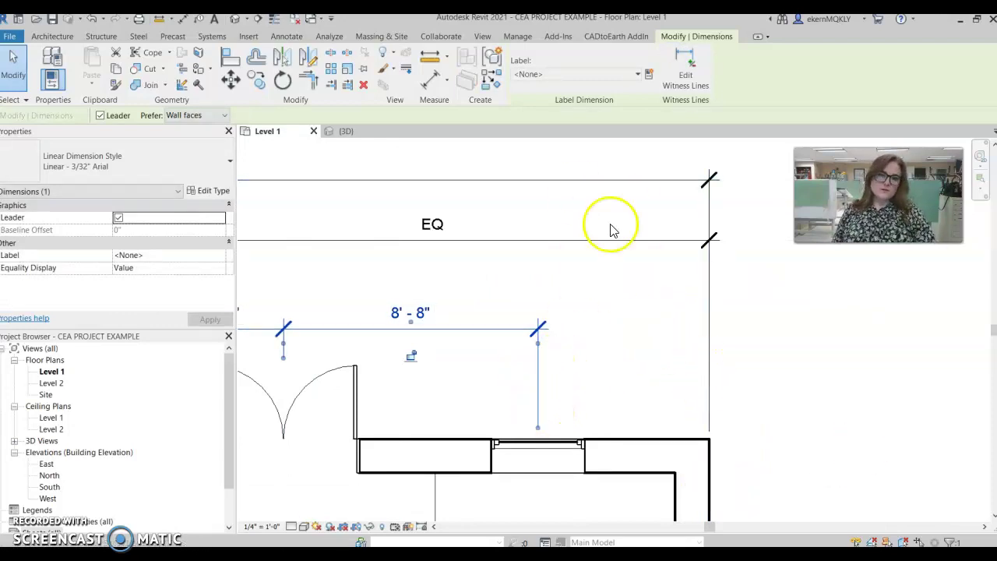
click(696, 67)
click(538, 387)
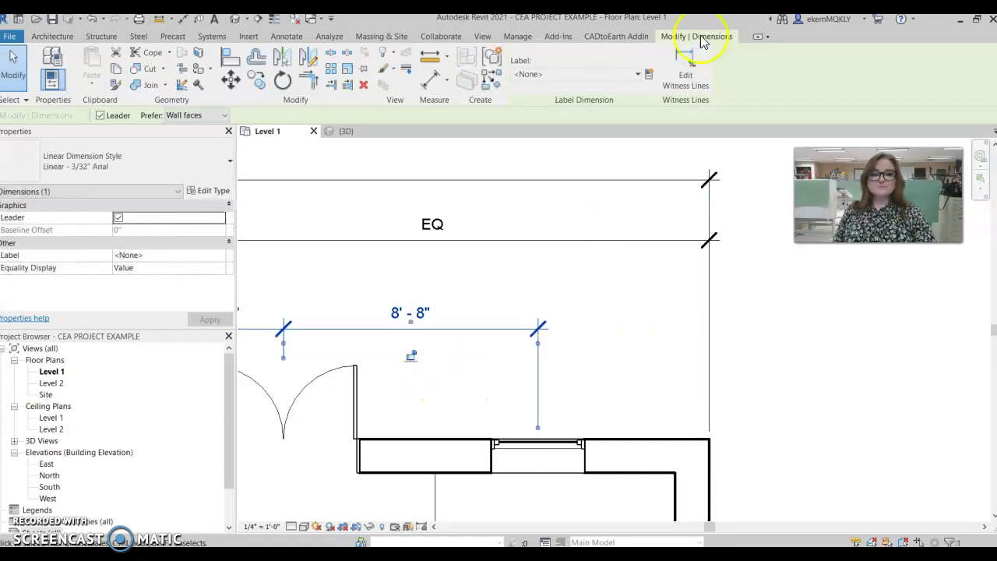
click(689, 61)
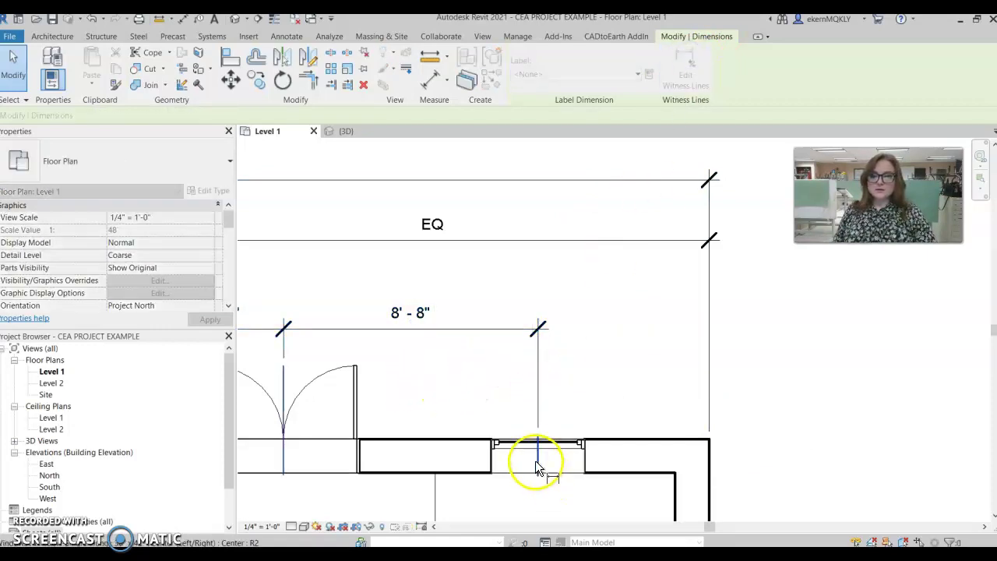
click(547, 383)
scroll(552, 387, down, 3)
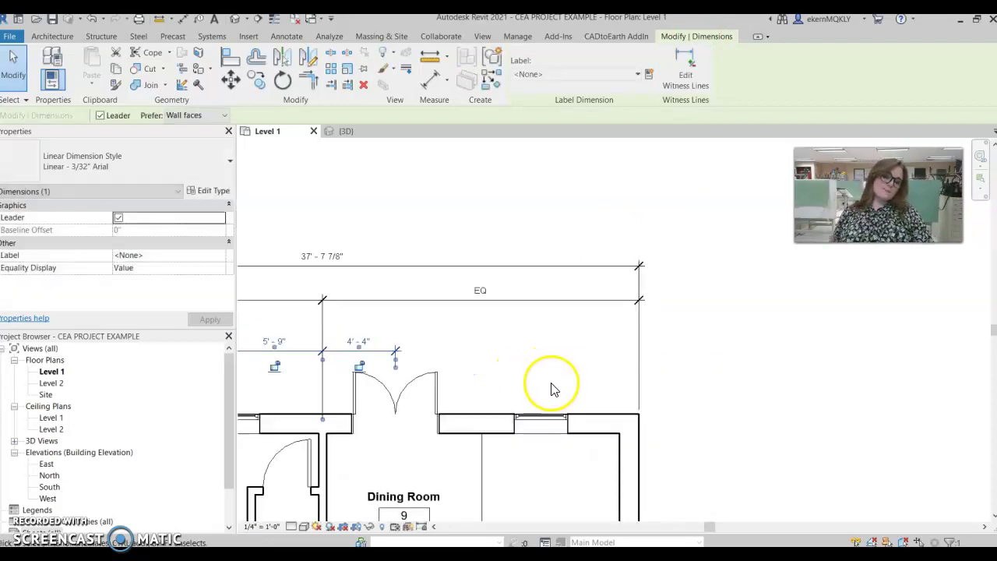
scroll(554, 390, up, 3)
click(552, 389)
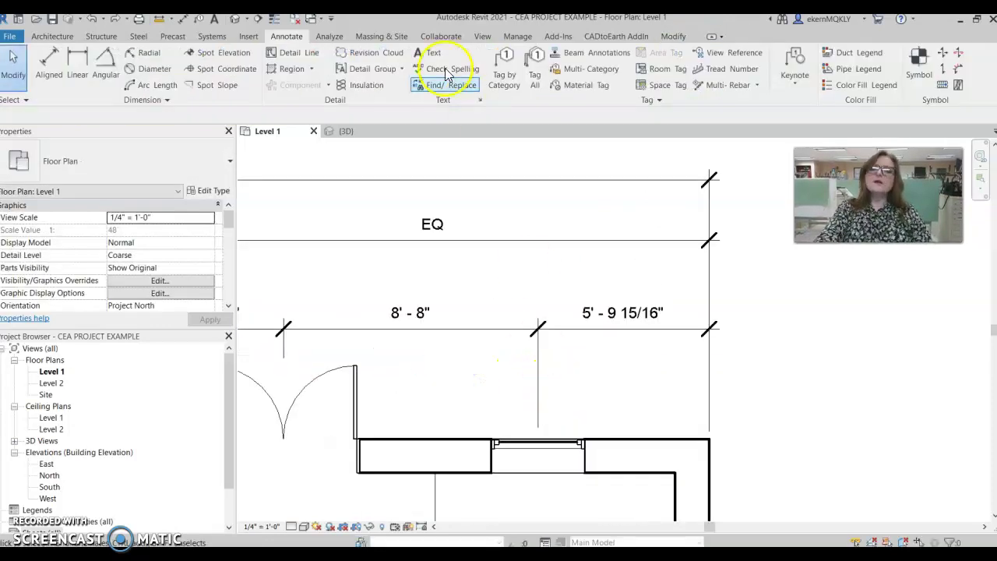
scroll(483, 354, down, 3)
scroll(641, 282, down, 2)
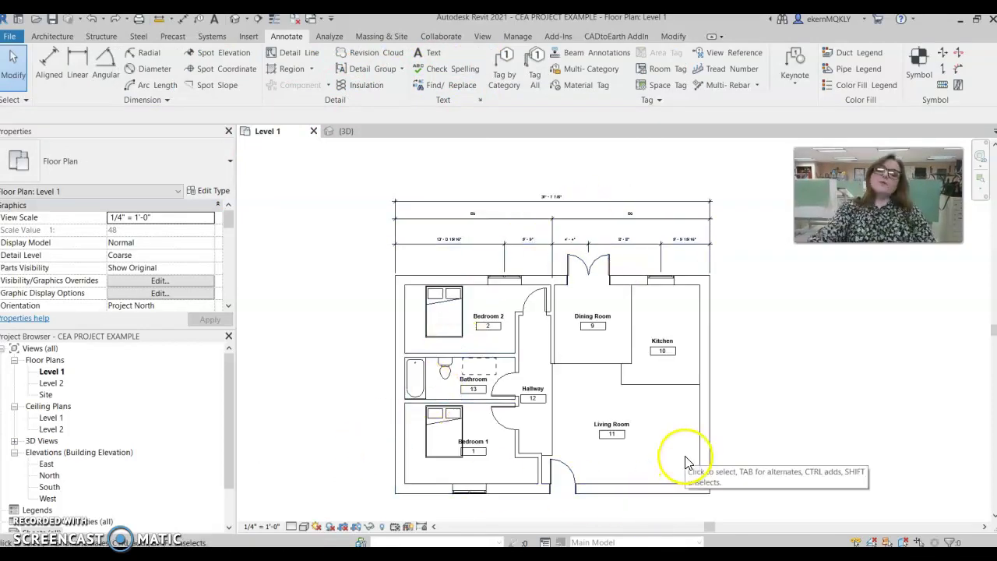
scroll(519, 273, up, 1)
scroll(518, 347, up, 2)
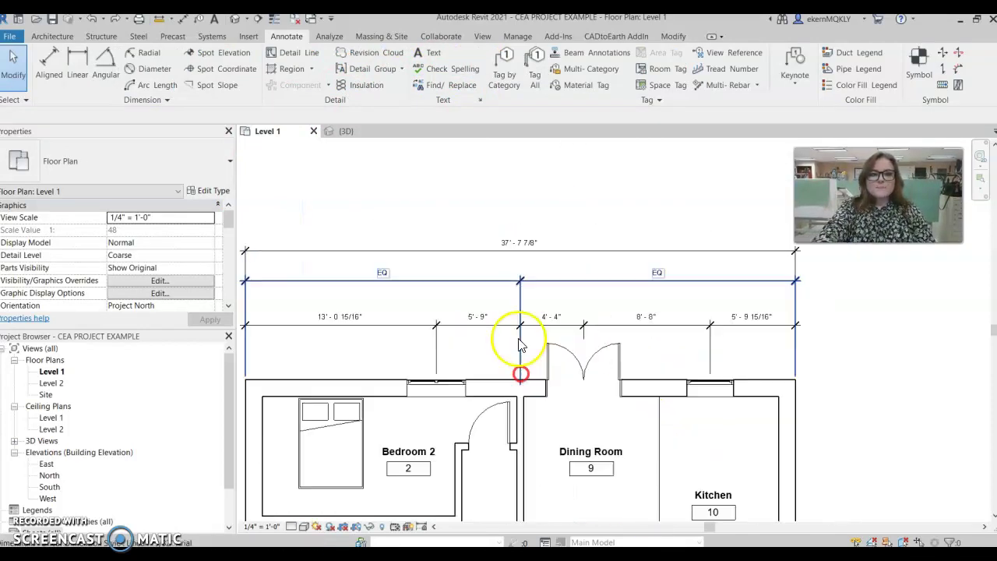
click(482, 328)
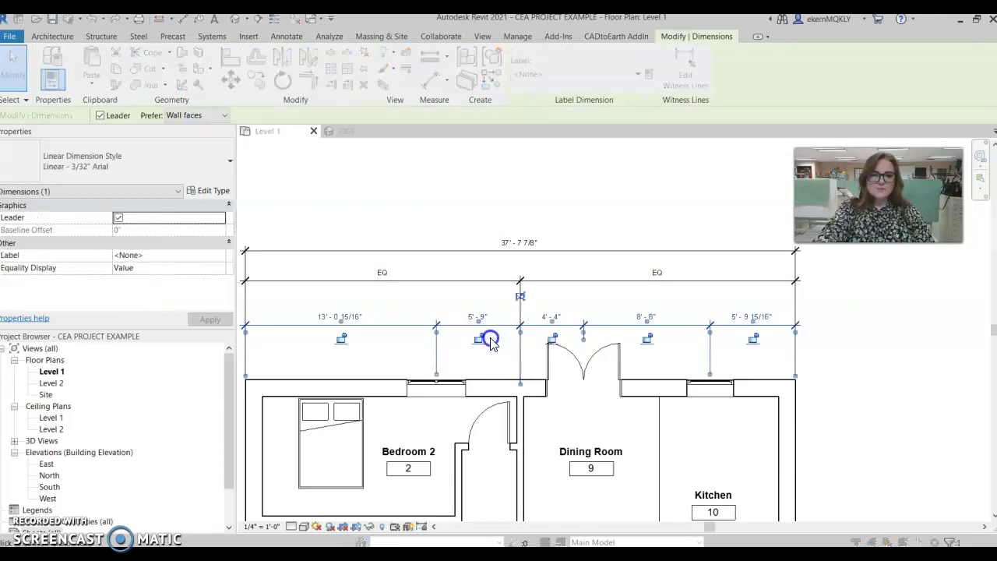
double_click(483, 330)
click(534, 418)
click(891, 307)
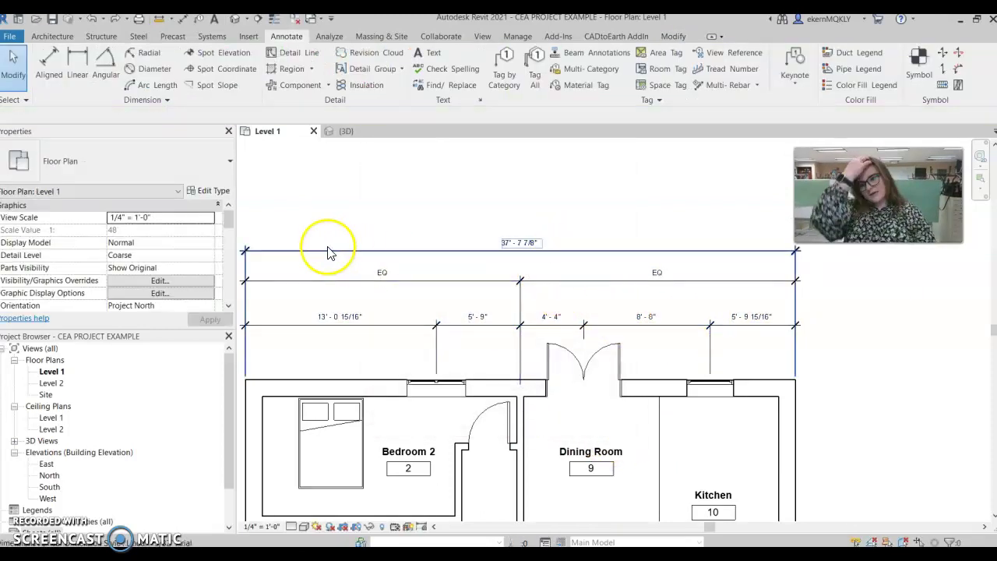
scroll(328, 252, down, 1)
click(507, 243)
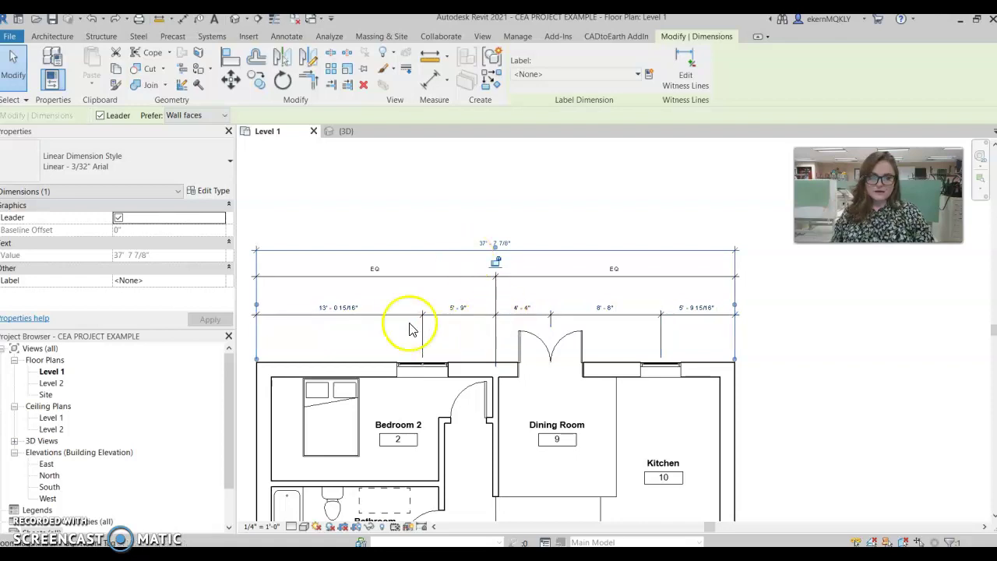
scroll(403, 303, down, 1)
scroll(486, 331, down, 1)
scroll(460, 285, up, 3)
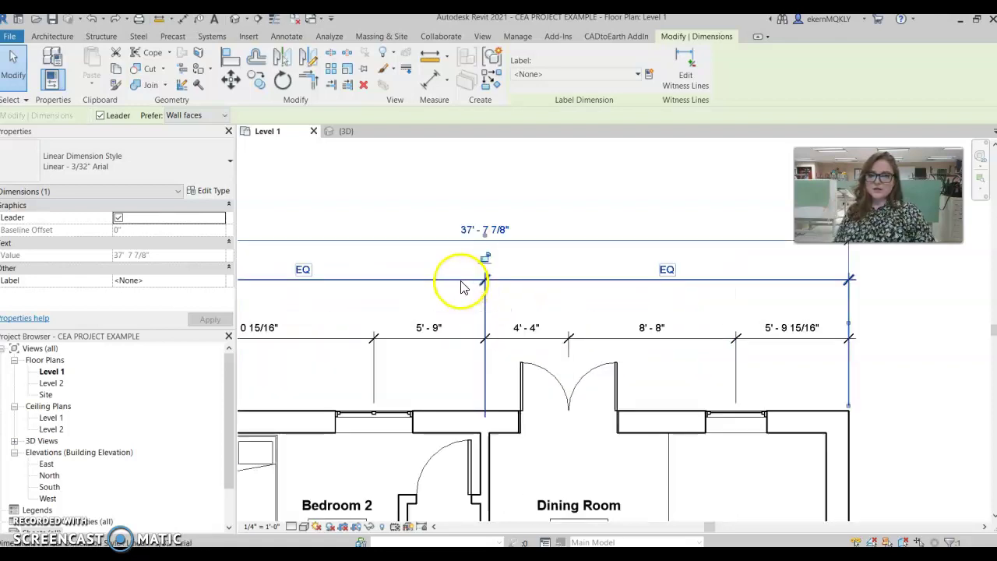
scroll(412, 304, down, 1)
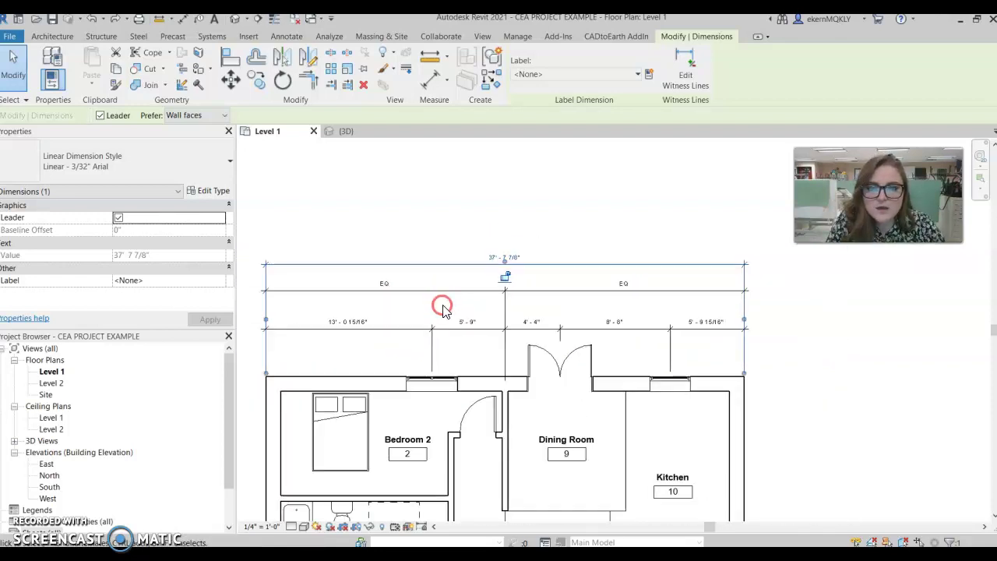
click(438, 176)
click(502, 261)
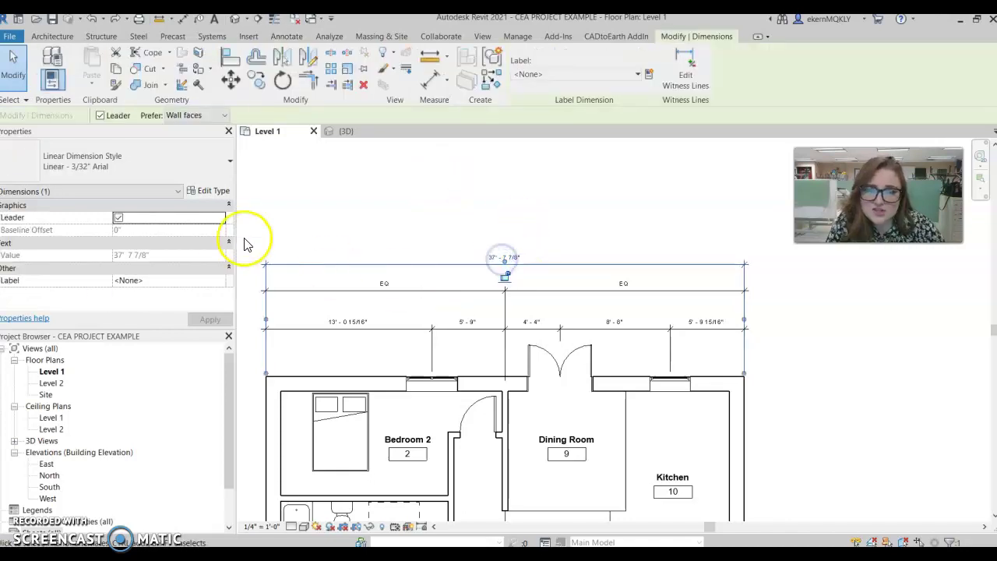
Change the Linear - 3/32" Arial type's Text Size to 1/8" and apply it.
click(209, 194)
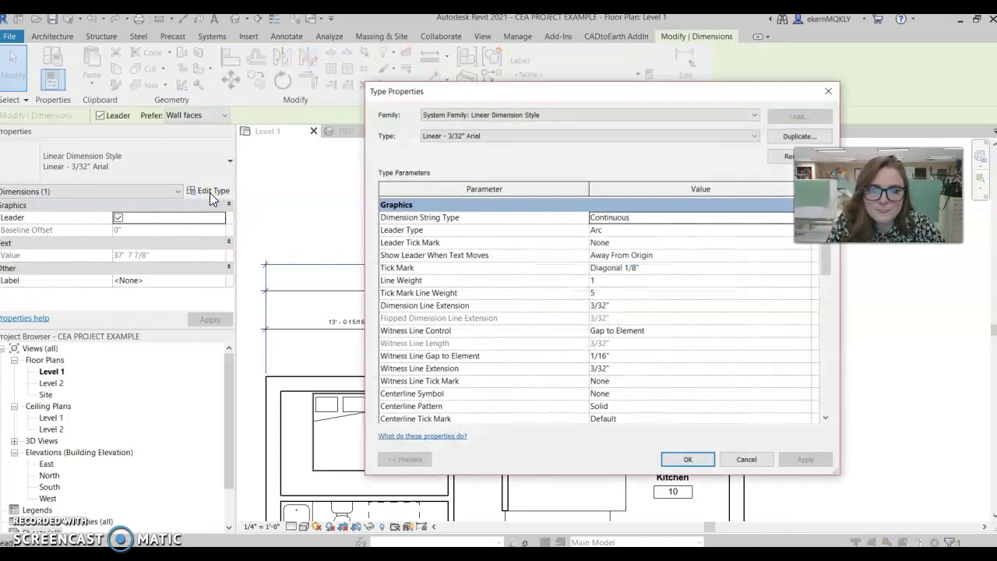
scroll(461, 354, down, 5)
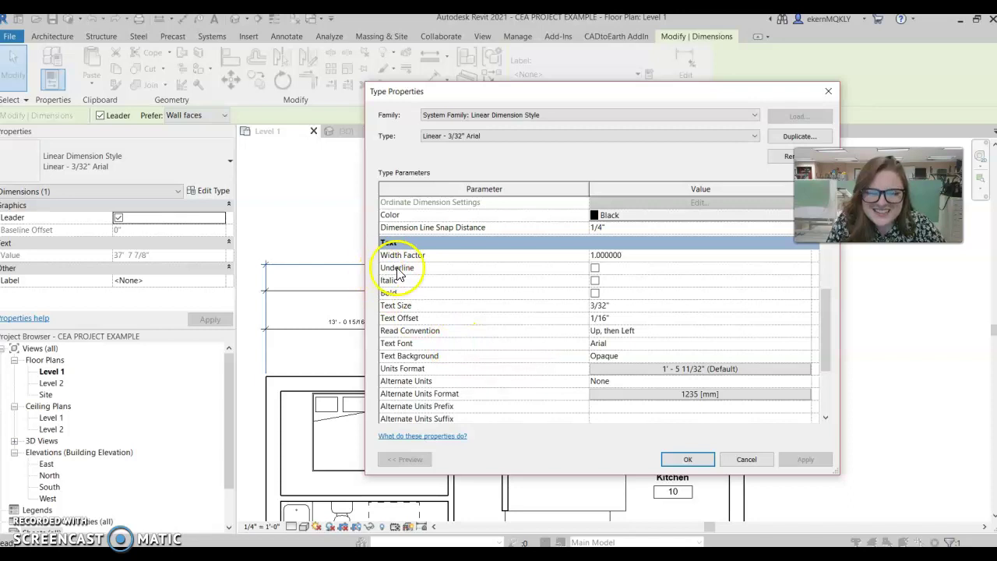
click(627, 305)
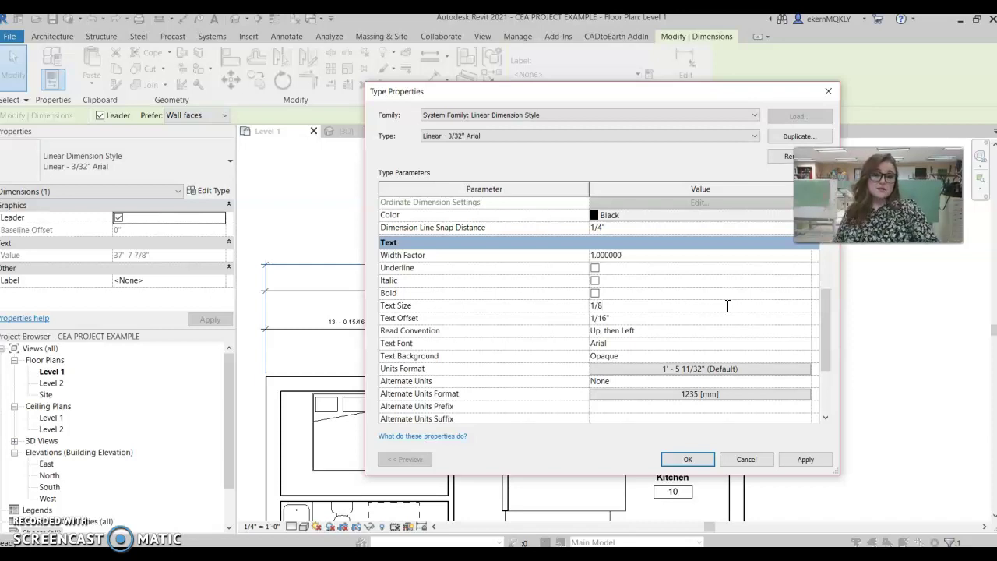
click(688, 458)
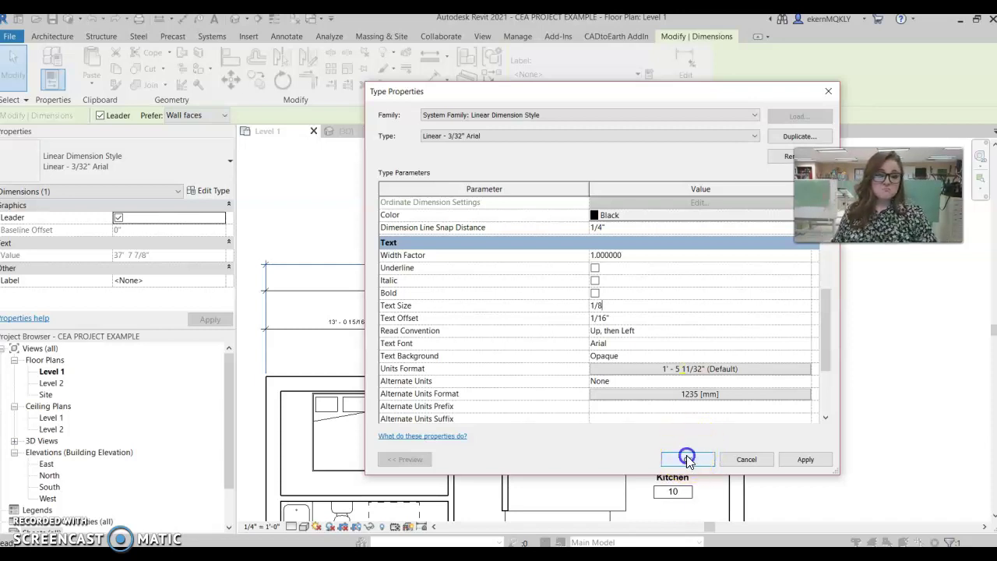
click(803, 459)
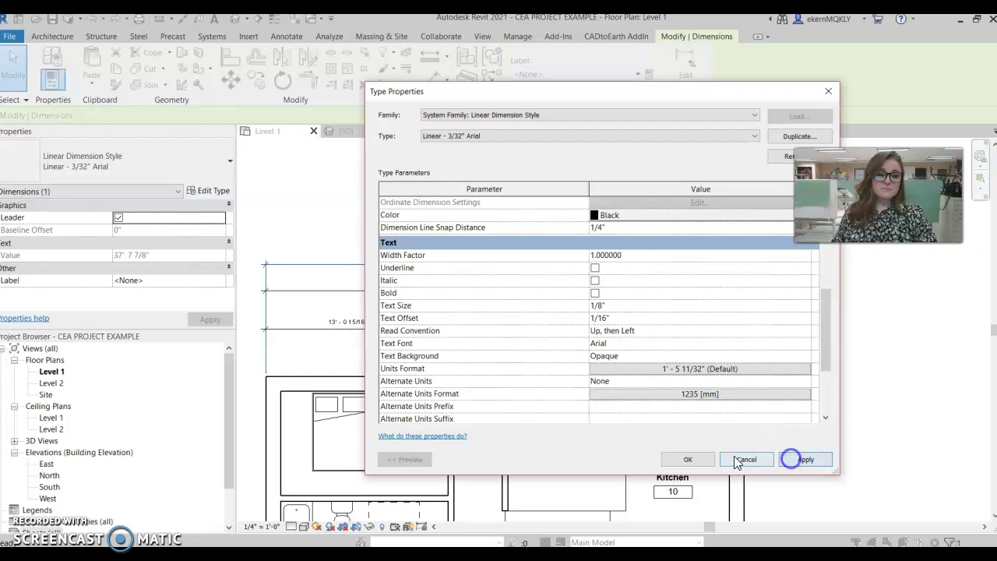
Confirm the dimension type settings, then nudge the Bedroom 1 tag slightly down and right.
click(666, 459)
click(596, 234)
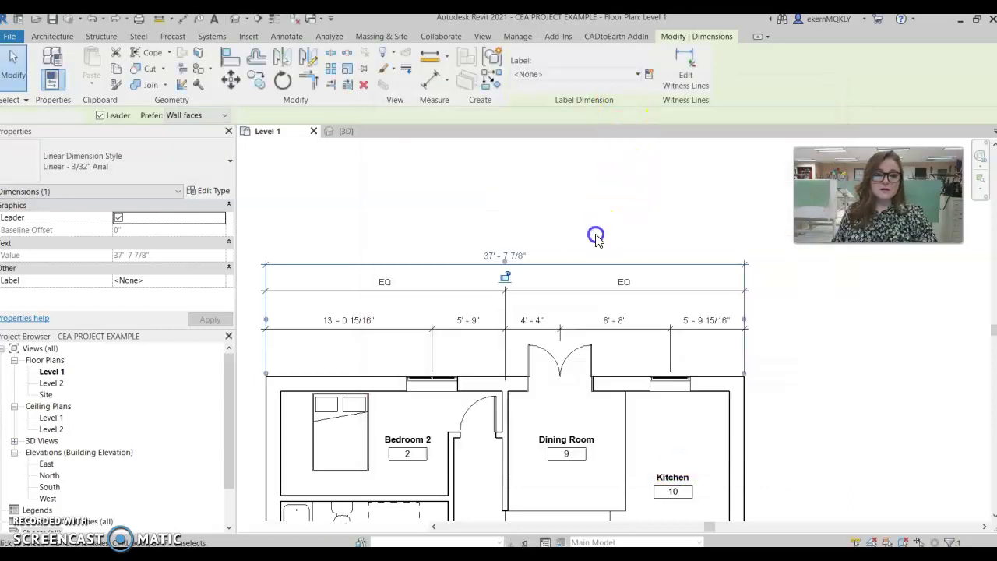
scroll(504, 319, up, 2)
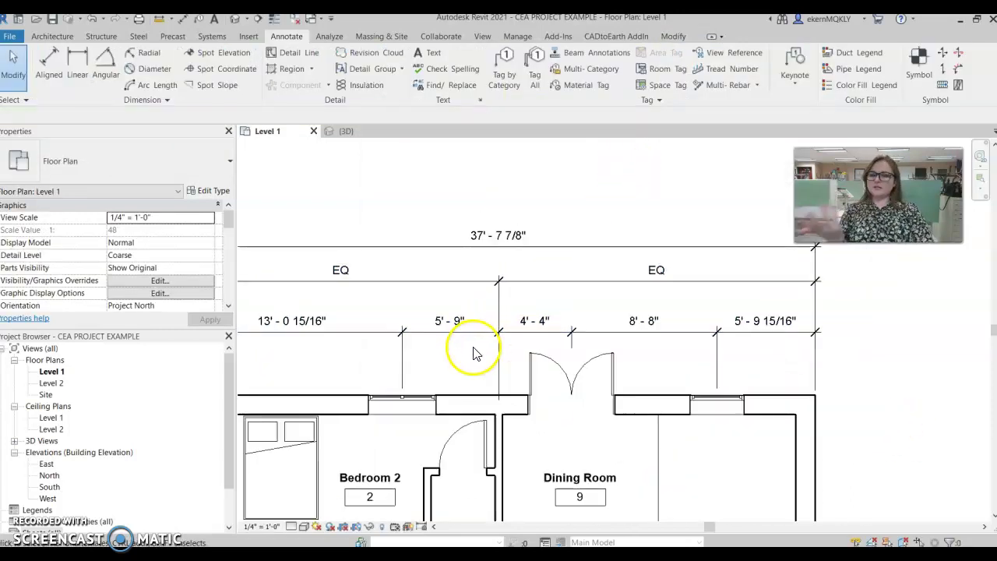
scroll(422, 350, down, 1)
middle_drag(422, 351, 521, 312)
scroll(574, 330, down, 2)
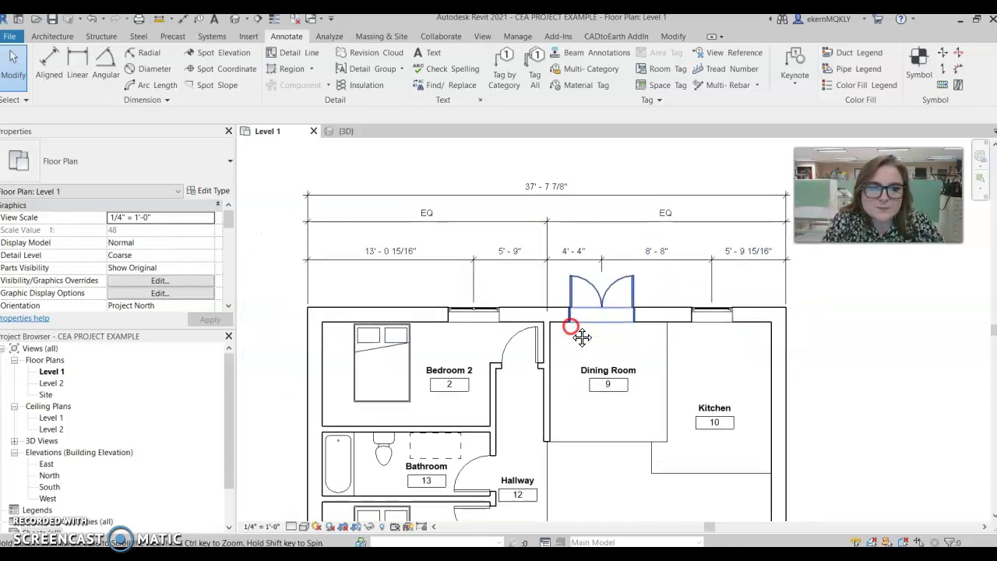
scroll(438, 350, down, 3)
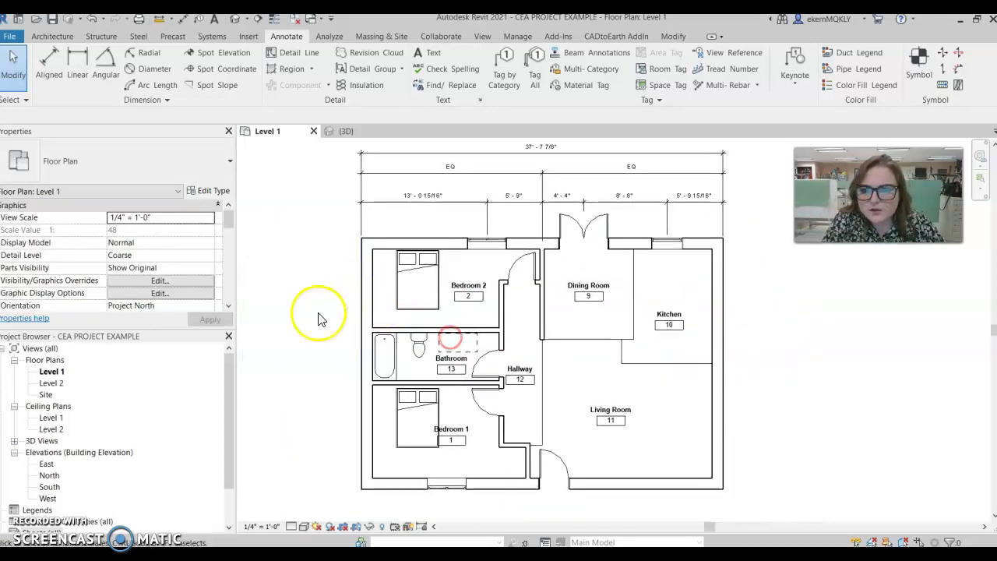
scroll(452, 452, up, 3)
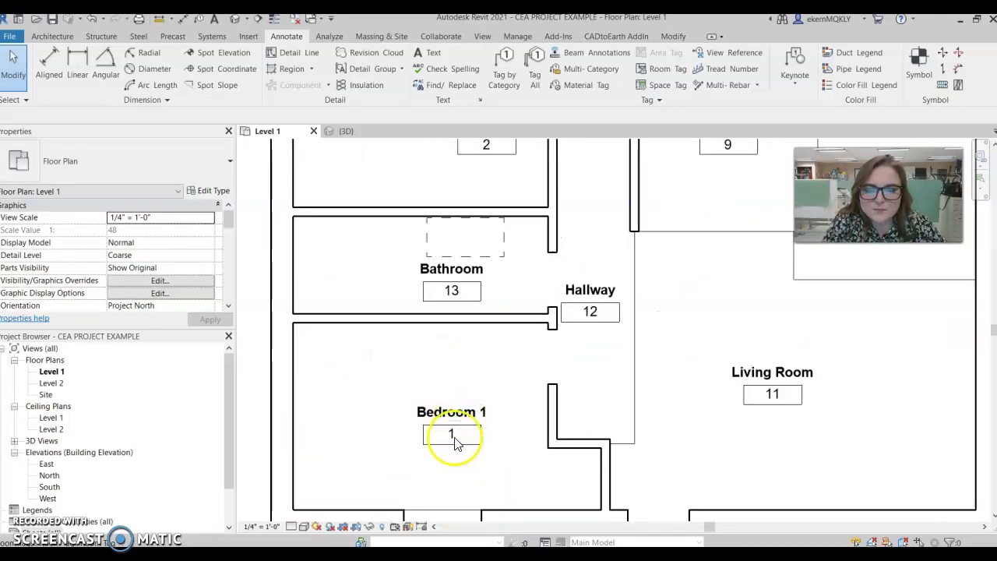
click(469, 437)
click(449, 454)
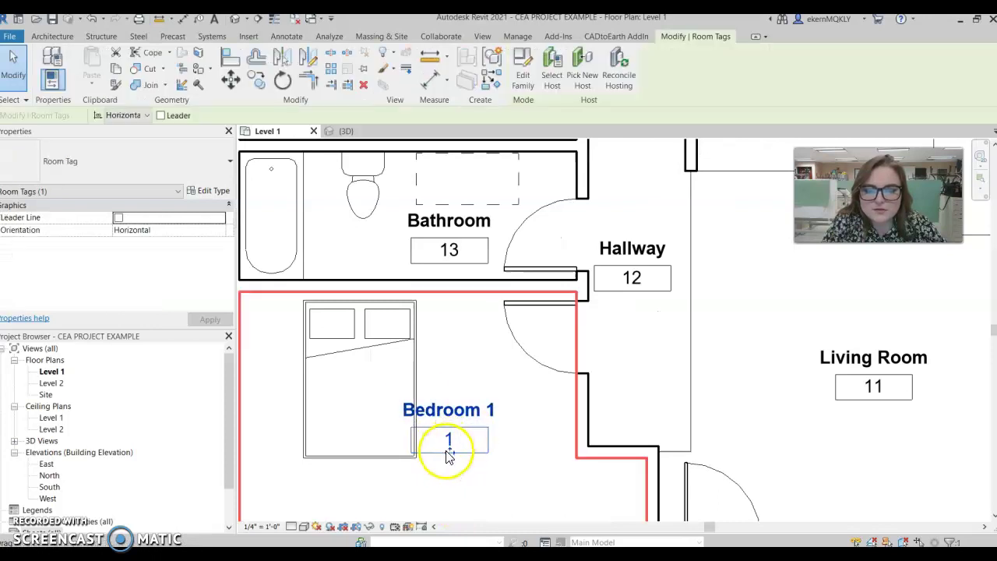
drag(455, 456, 485, 463)
click(730, 398)
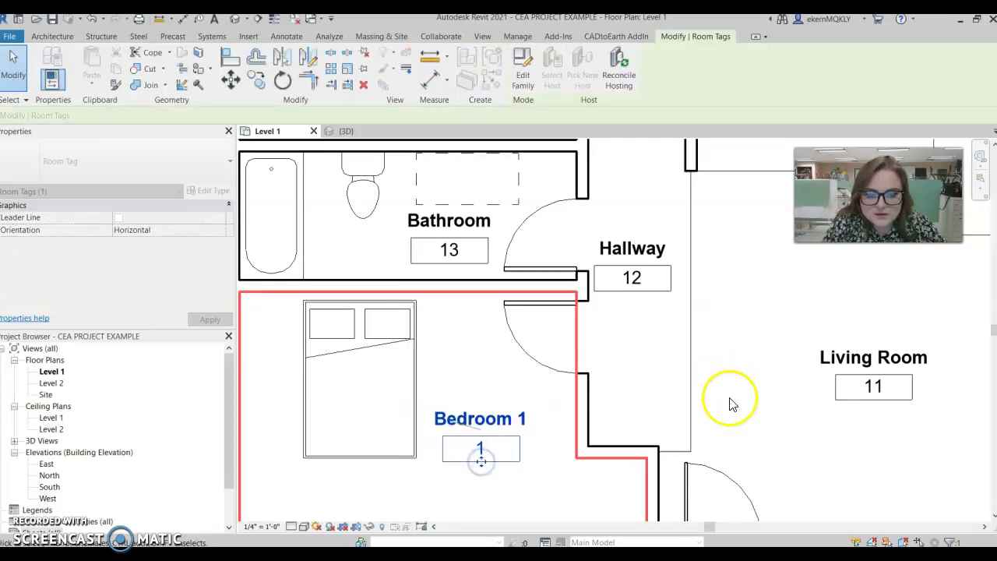
scroll(461, 448, down, 4)
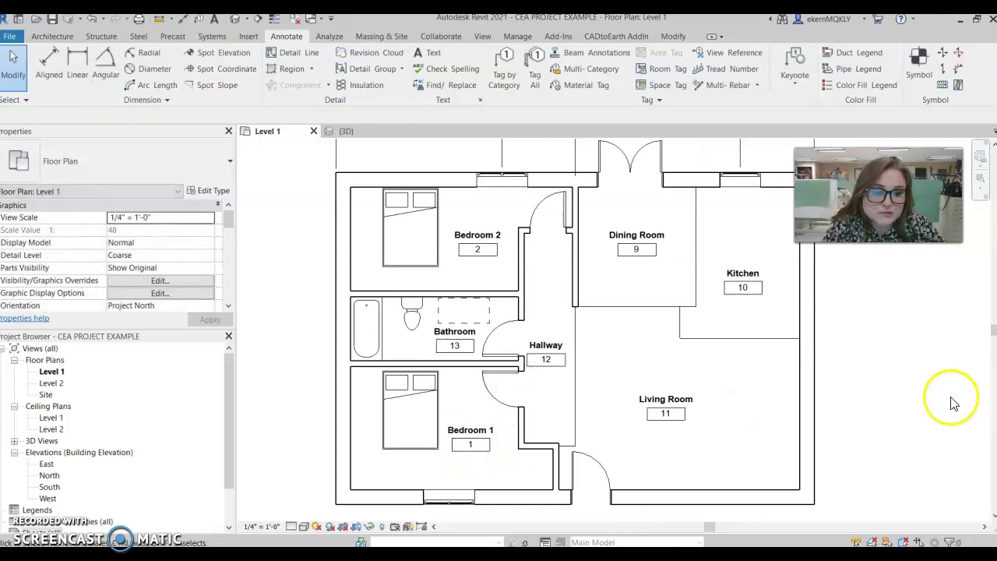
scroll(896, 413, down, 2)
middle_drag(865, 423, 765, 461)
scroll(530, 234, up, 4)
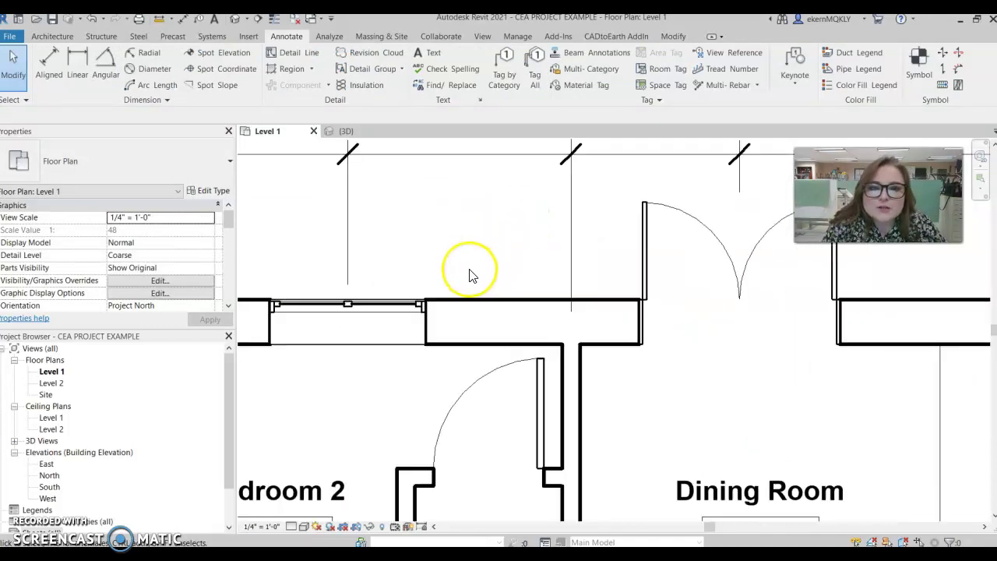
scroll(471, 280, down, 2)
scroll(498, 296, down, 3)
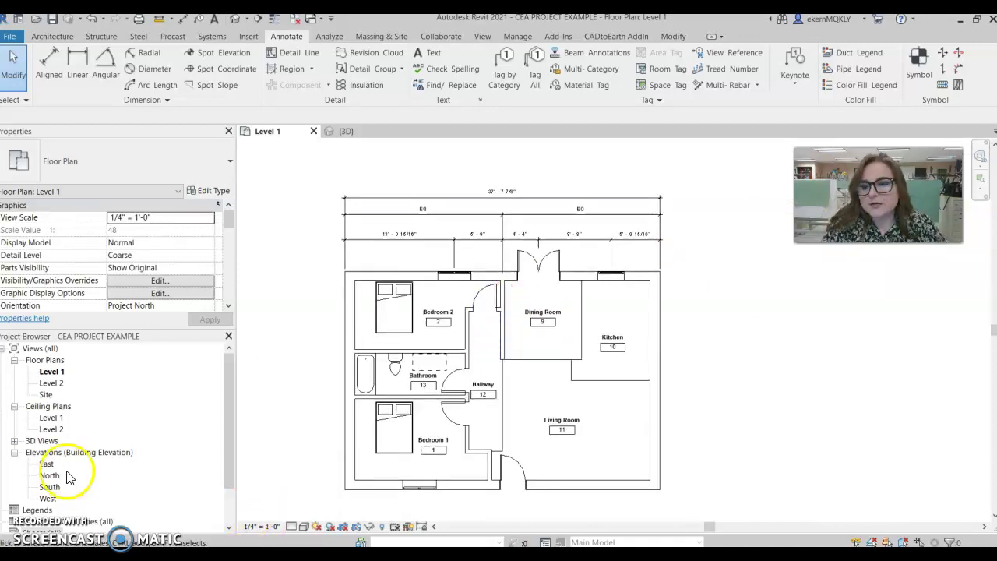
scroll(70, 476, down, 2)
Start a new sheet from Sheets (all) and pick the E1 30 x 42 Horizontal titleblock.
click(31, 487)
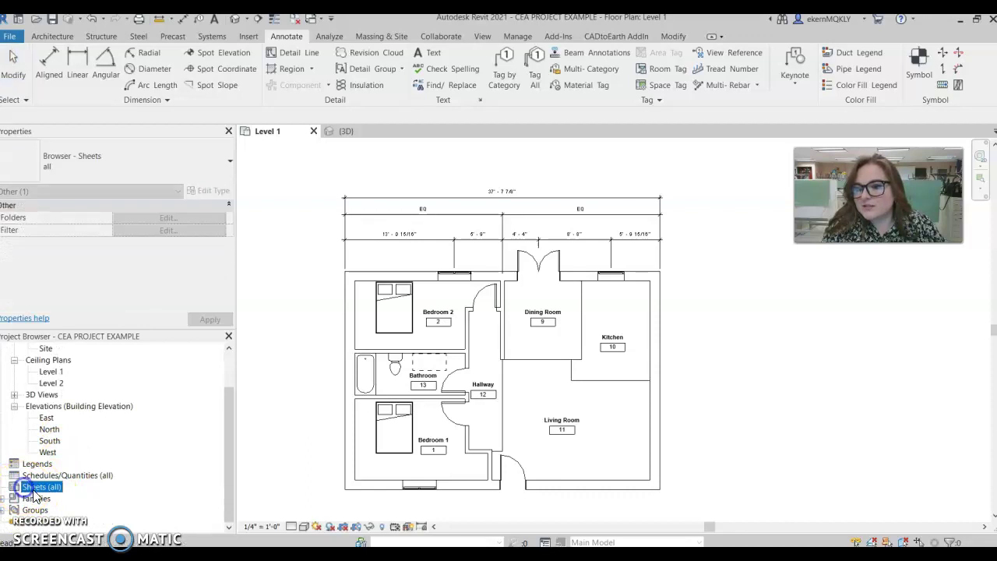
right_click(33, 487)
click(72, 422)
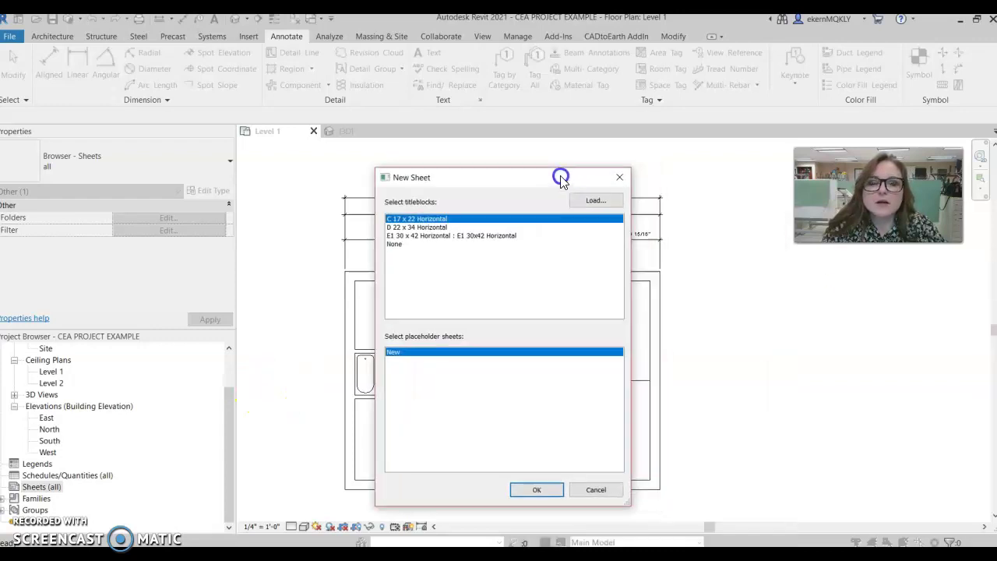
drag(561, 173, 483, 148)
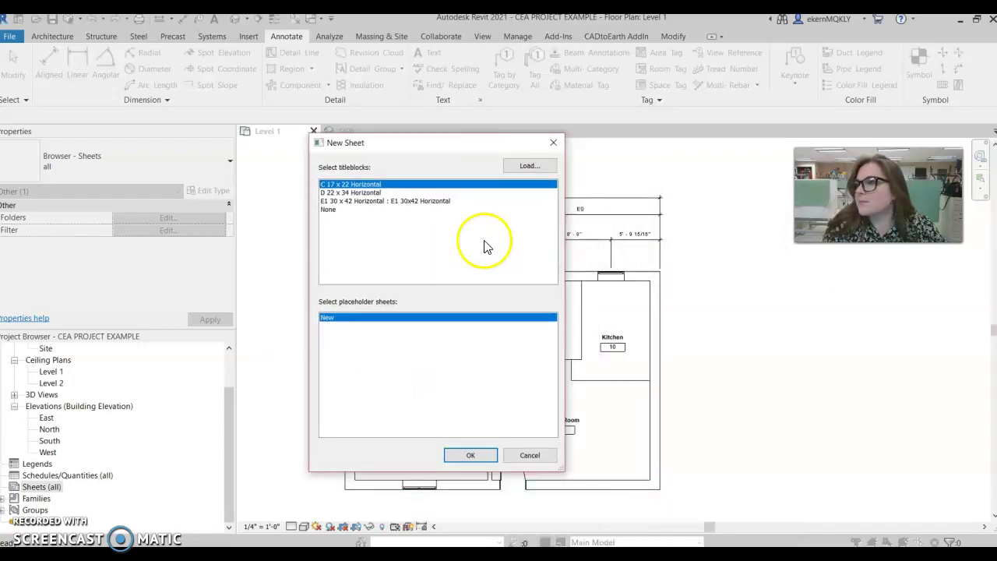
click(339, 202)
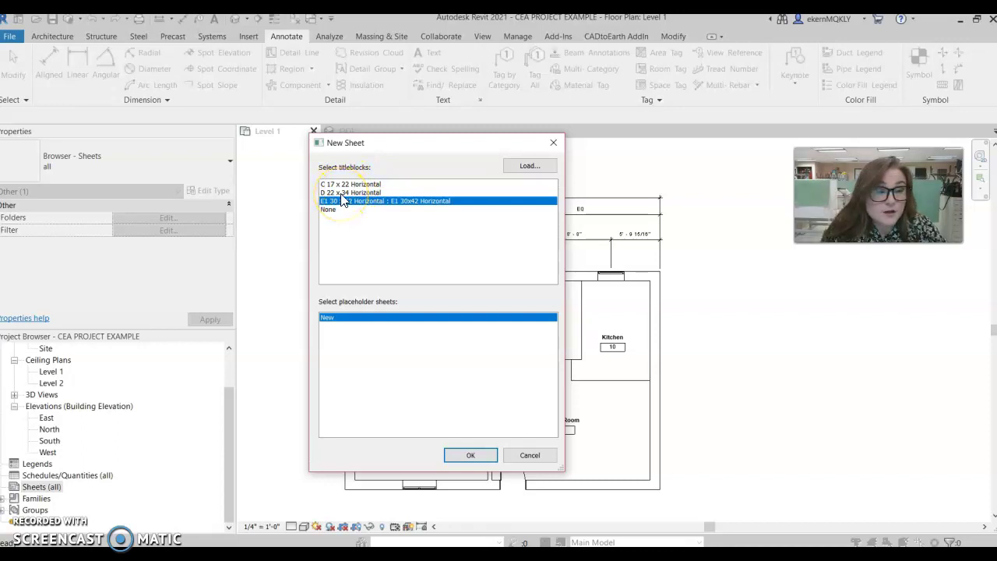
Browse the English-Imperial library to the Titleblocks folder, then cancel without loading anything.
click(527, 169)
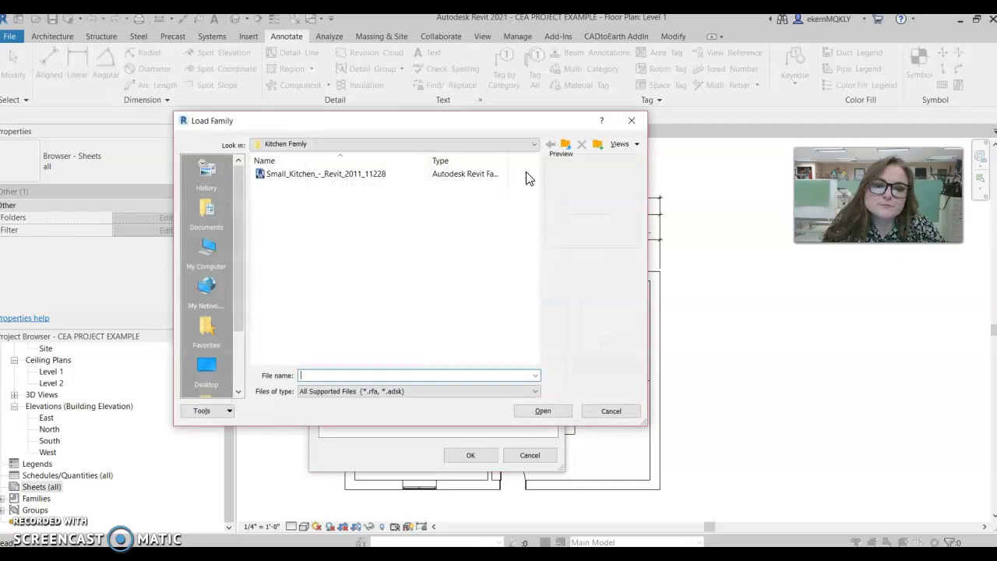
click(568, 145)
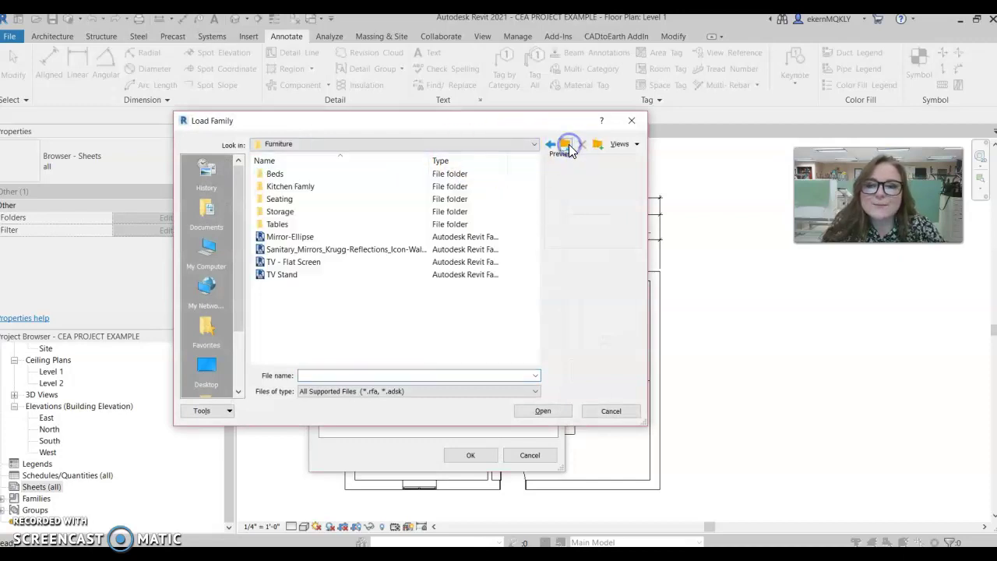
click(565, 146)
scroll(211, 267, down, 1)
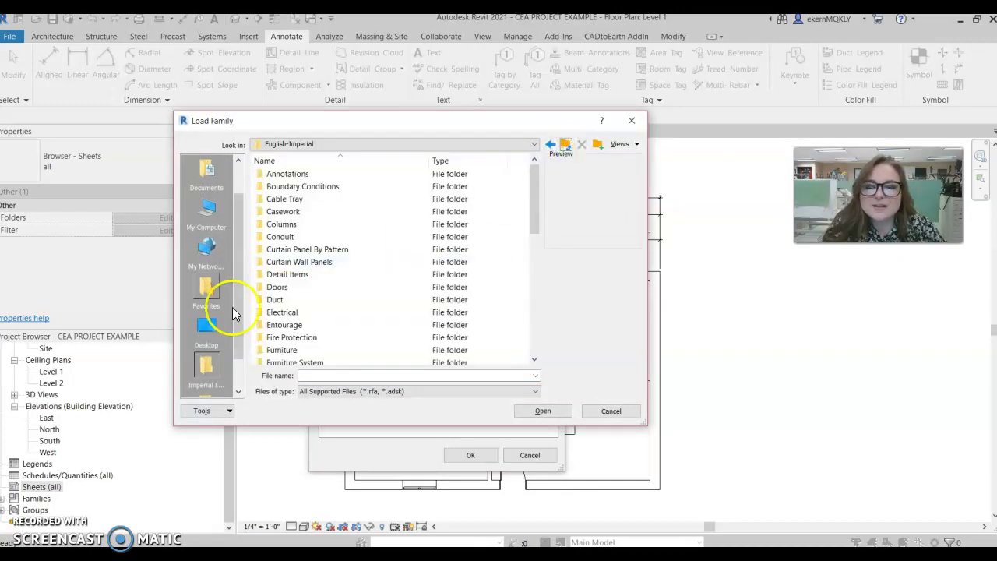
scroll(272, 279, down, 8)
scroll(308, 335, down, 1)
double_click(327, 338)
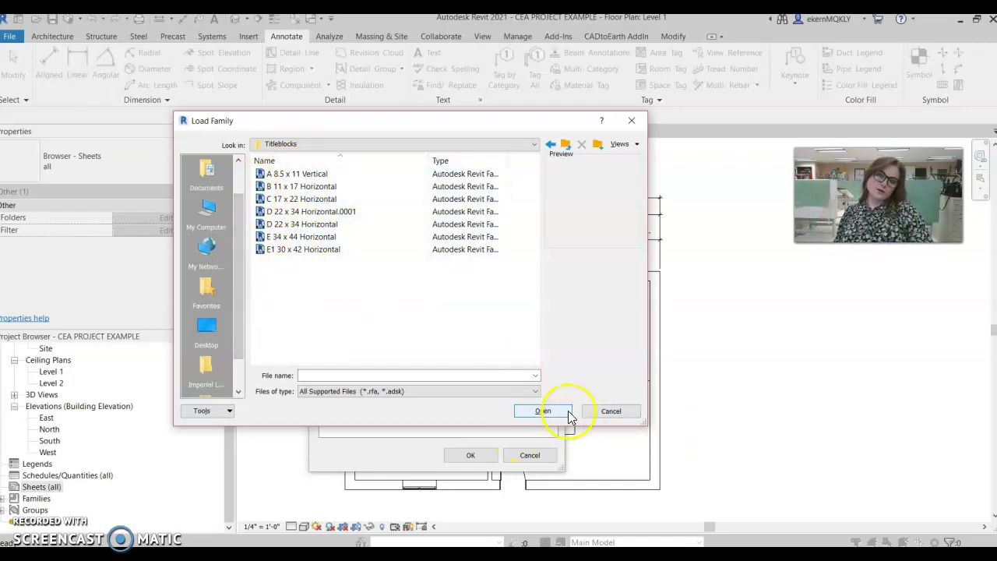
click(602, 416)
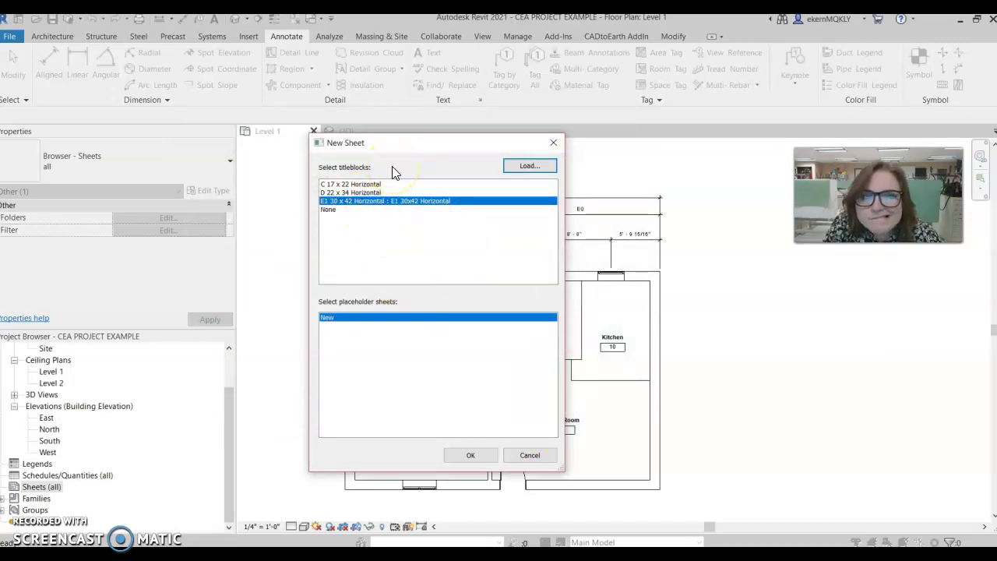
Create sheet 3 with the C 17 x 22 Horizontal titleblock and select its titleblock.
click(359, 185)
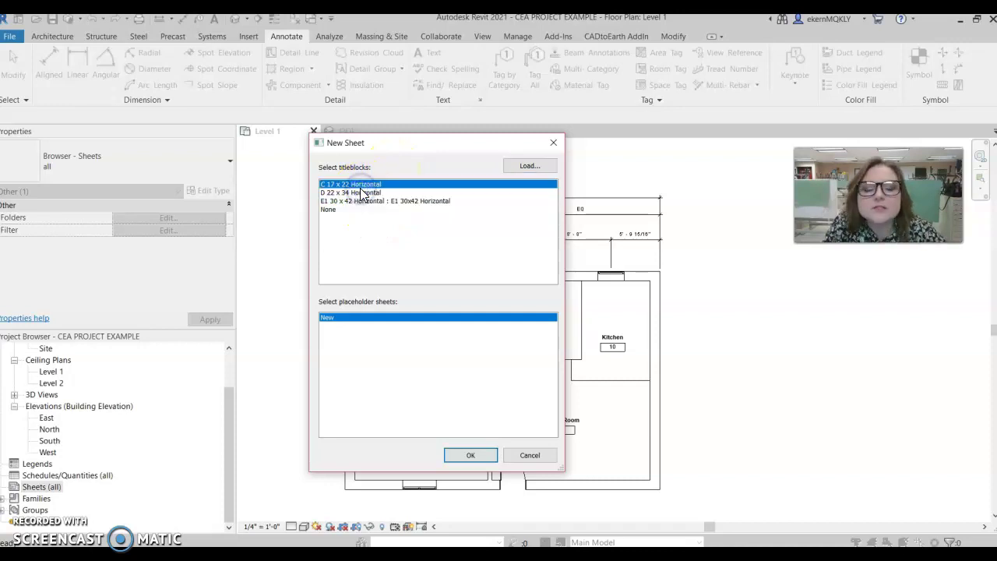
click(470, 454)
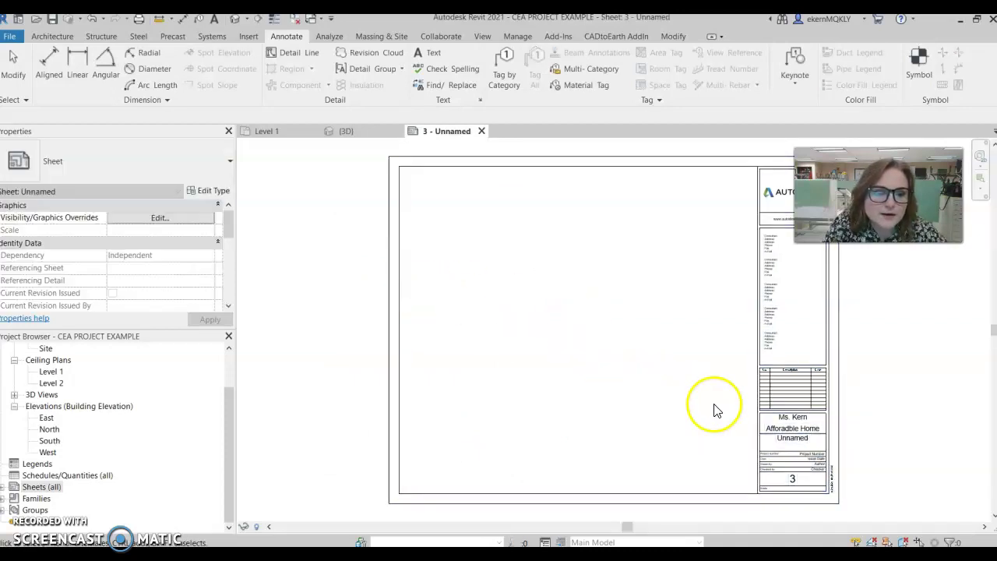
middle_drag(746, 411, 679, 400)
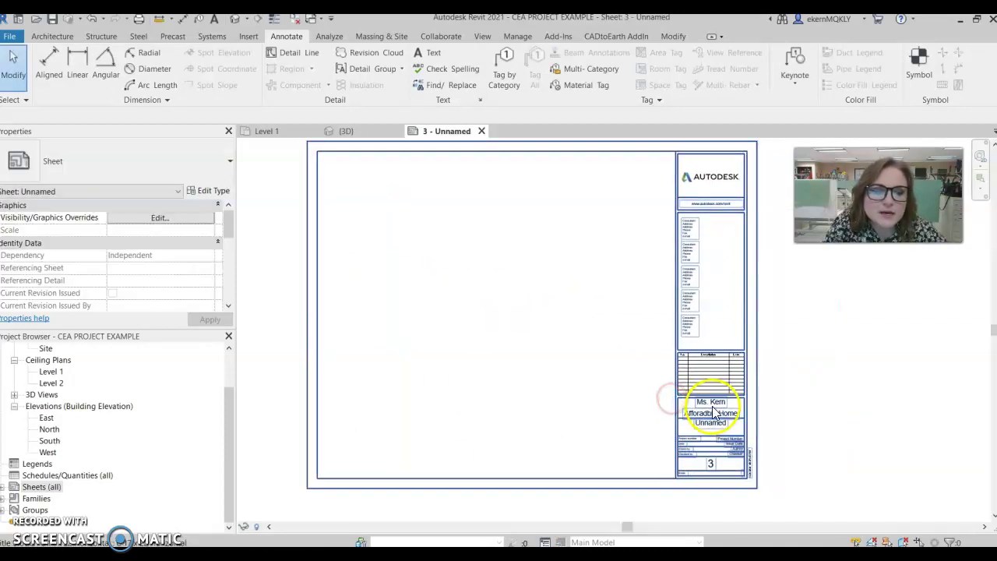
scroll(711, 409, up, 3)
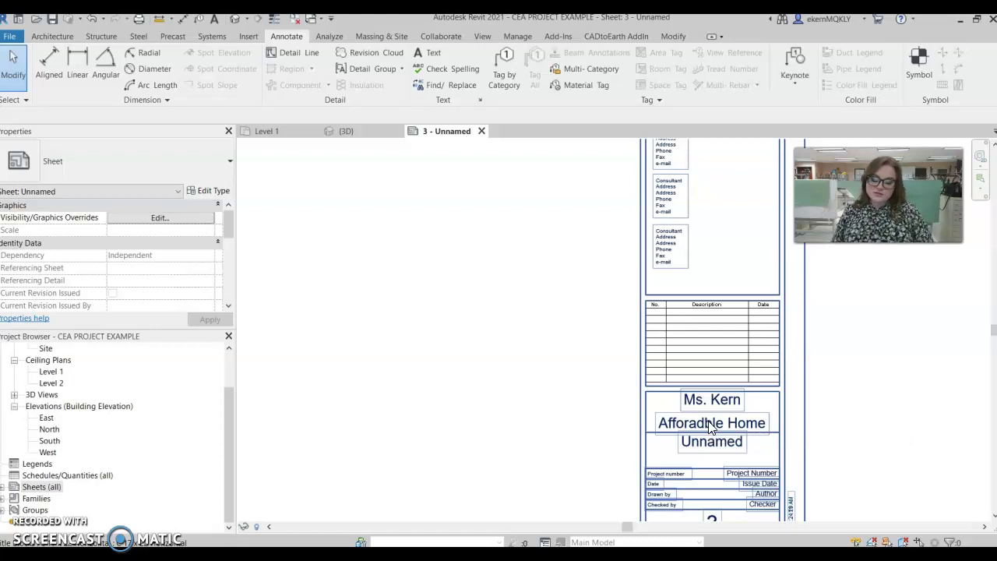
scroll(710, 427, down, 5)
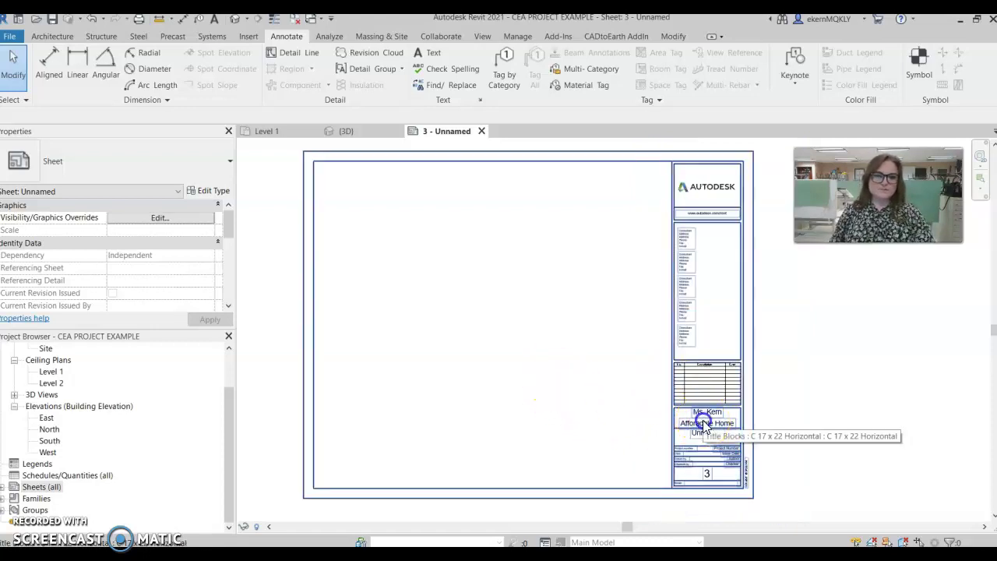
click(705, 425)
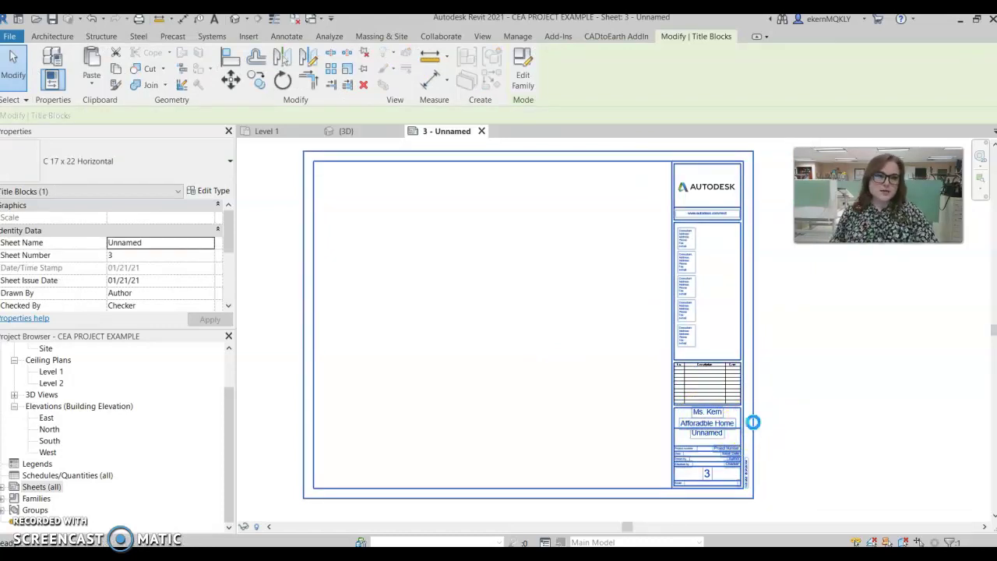
double_click(753, 423)
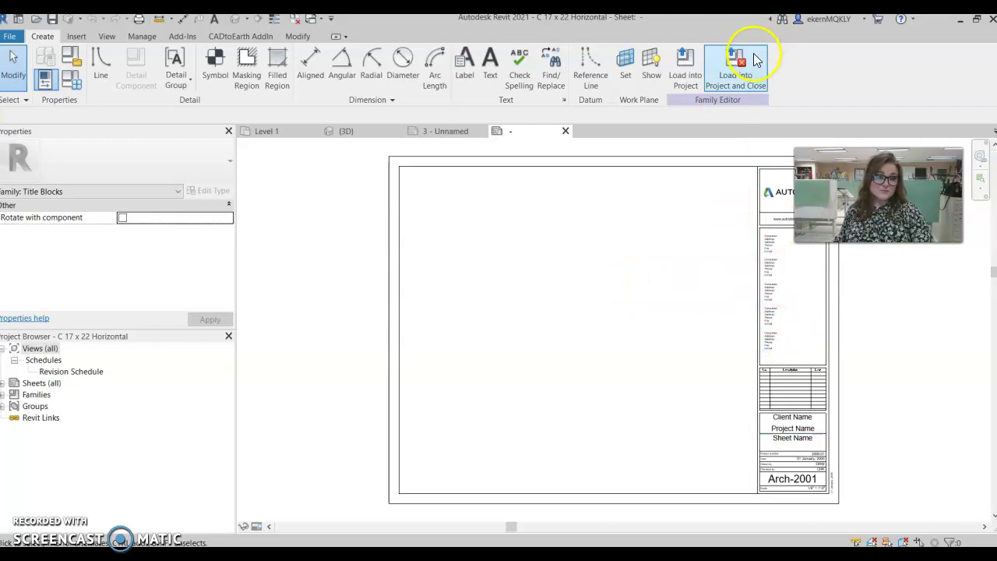
click(738, 80)
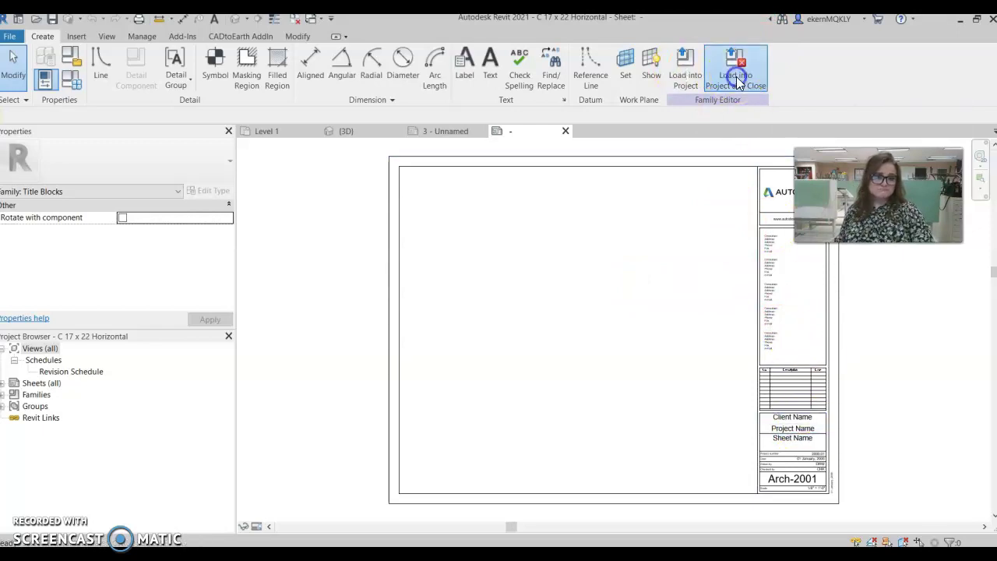
click(537, 299)
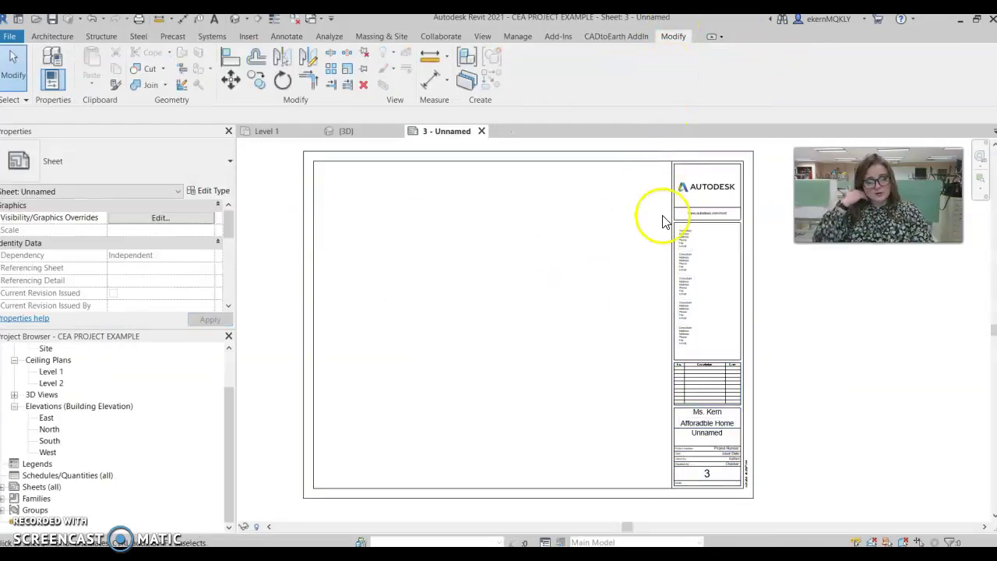
Open the titleblock's Affordable Home, designer and Unnamed sheet-name labels for editing.
scroll(711, 428, up, 2)
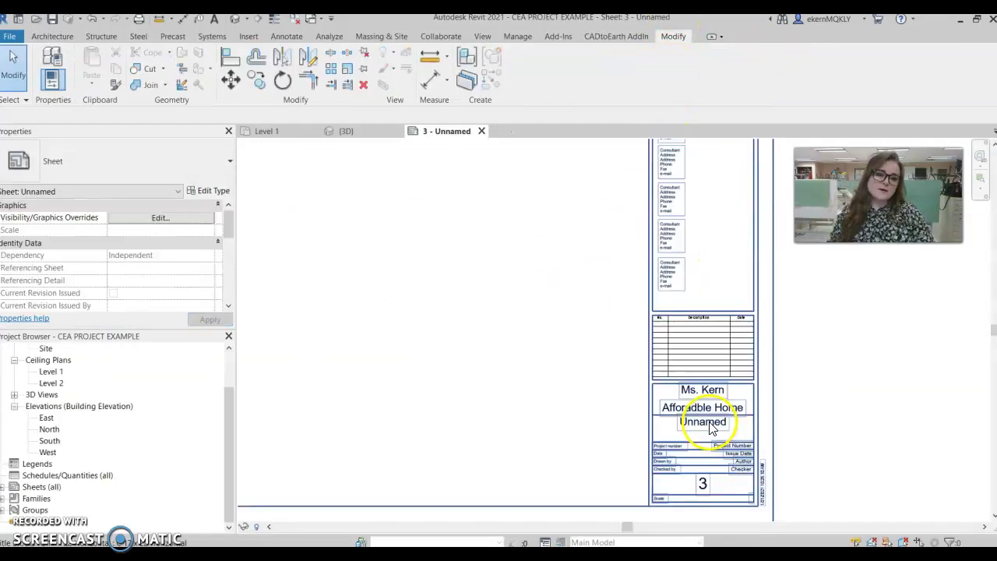
click(709, 414)
click(708, 412)
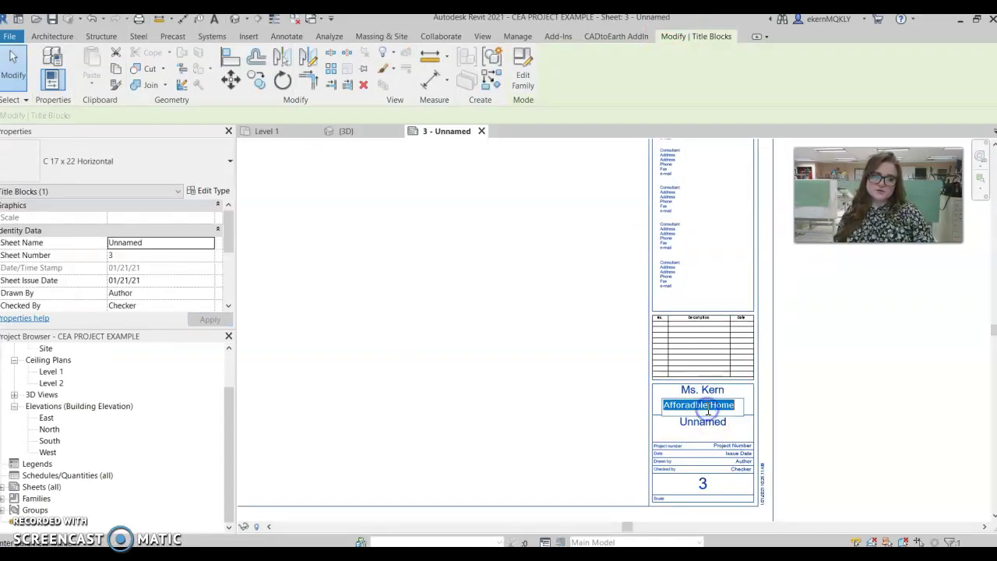
click(890, 416)
click(709, 393)
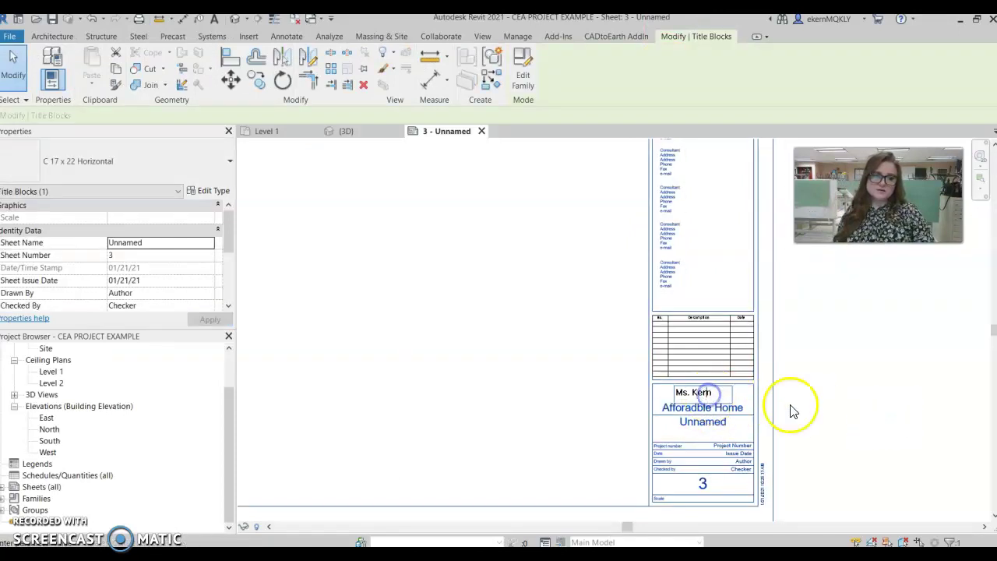
click(825, 408)
click(721, 422)
click(815, 421)
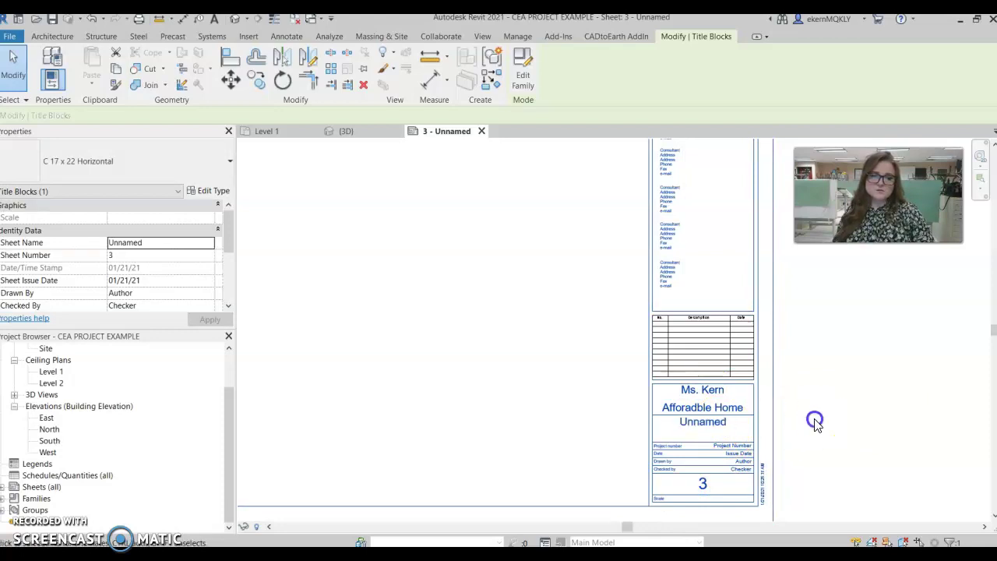
click(721, 426)
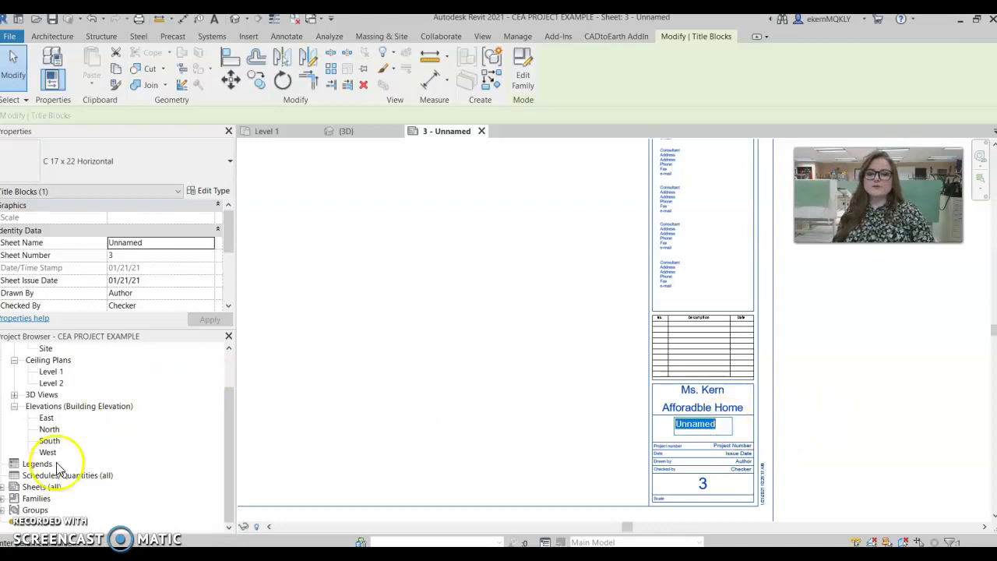
Rename sheet 3 - Unnamed to number 1 with the name FLOOR PLAN.
click(5, 486)
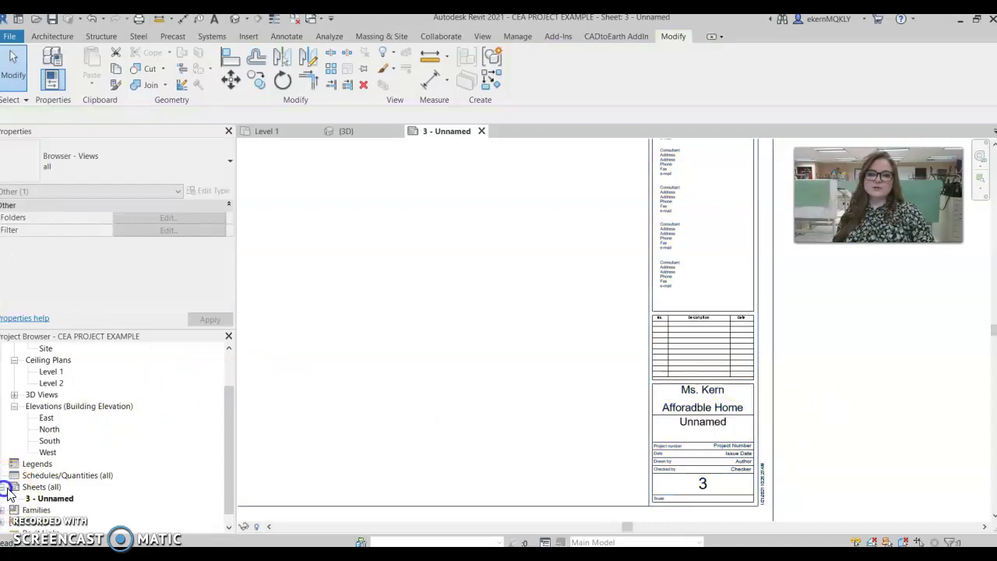
right_click(63, 498)
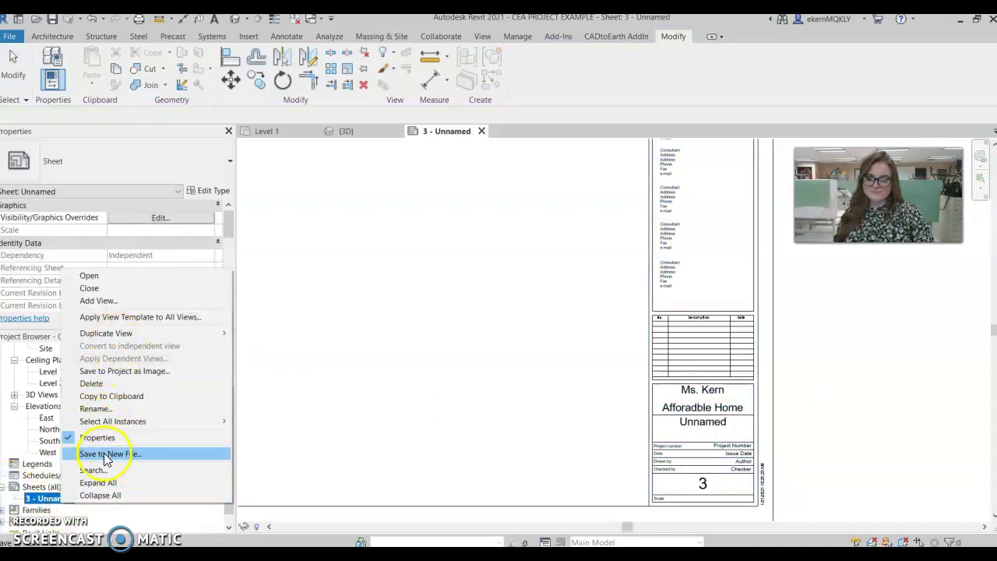
click(104, 411)
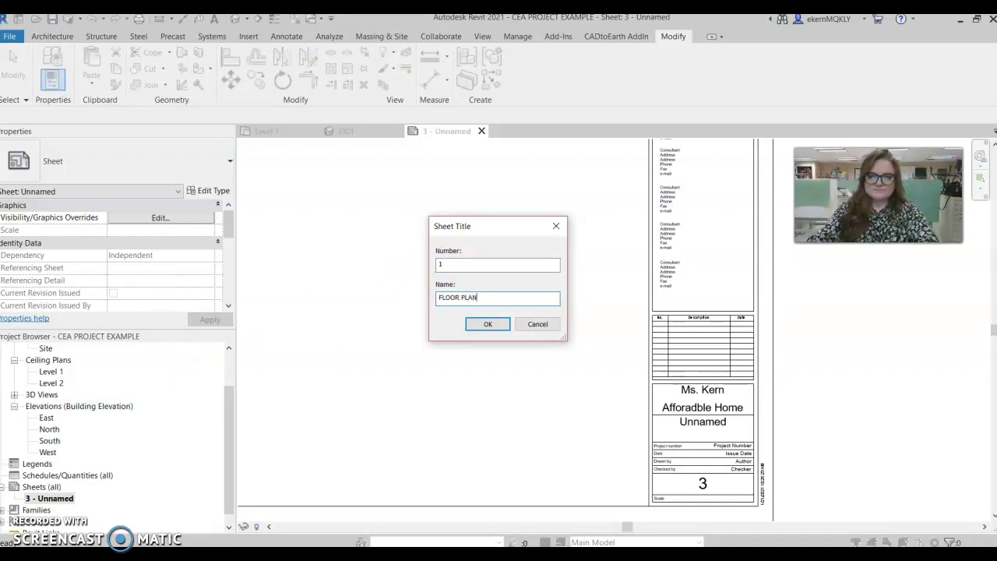
key(Return)
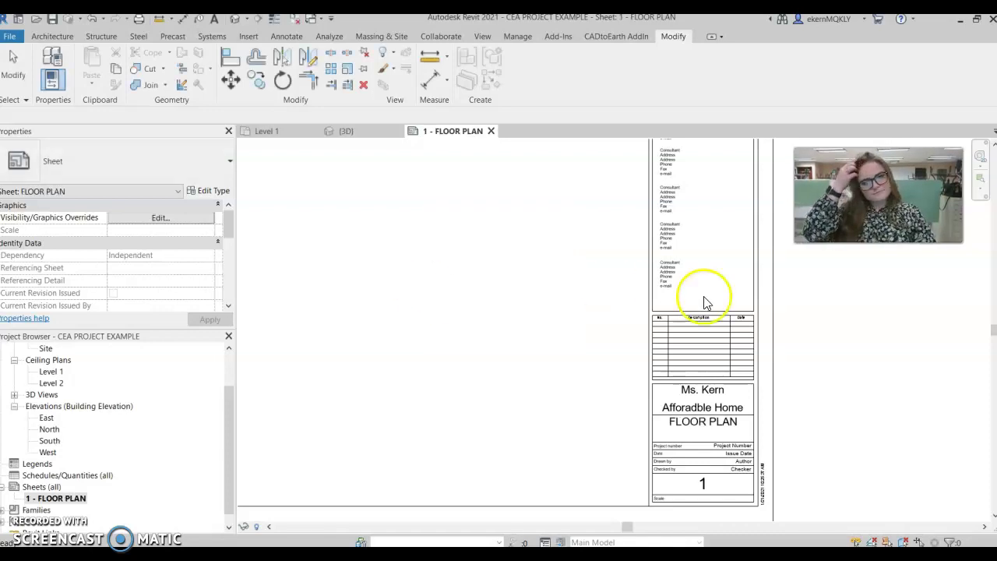
scroll(784, 390, down, 2)
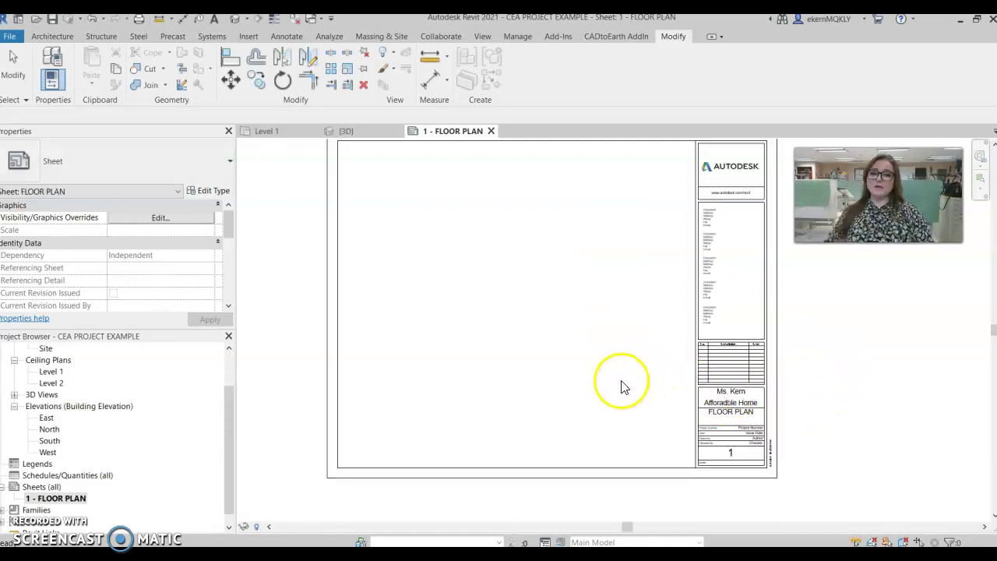
Place the Level 1 floor plan on the sheet and move the viewport to the centre.
scroll(591, 377, down, 2)
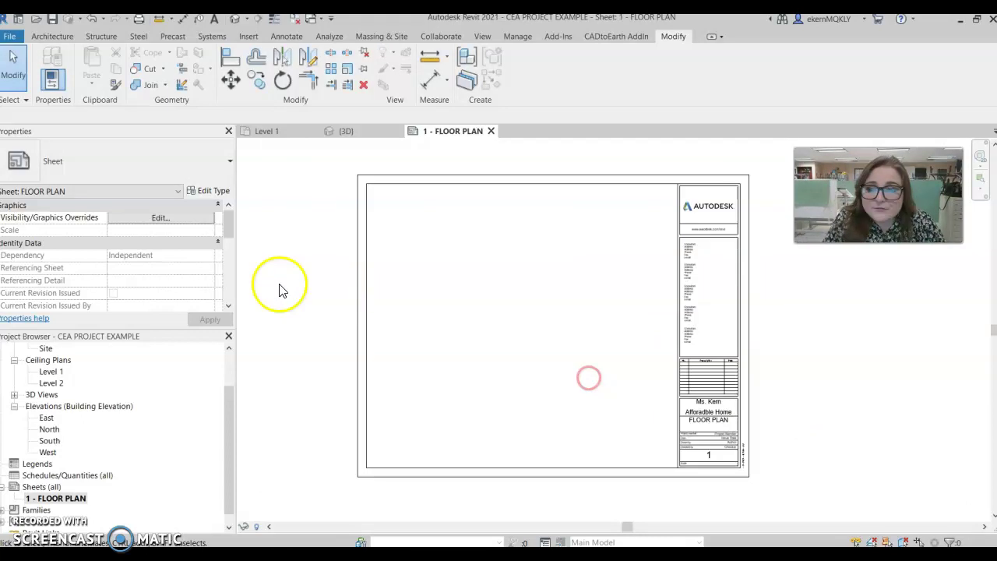
scroll(56, 373, up, 2)
click(50, 371)
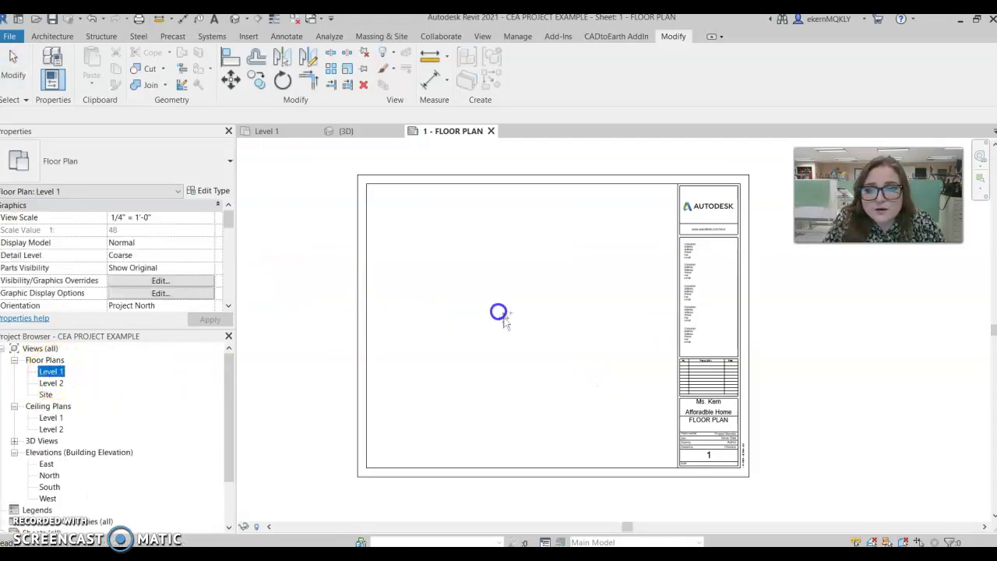
click(447, 278)
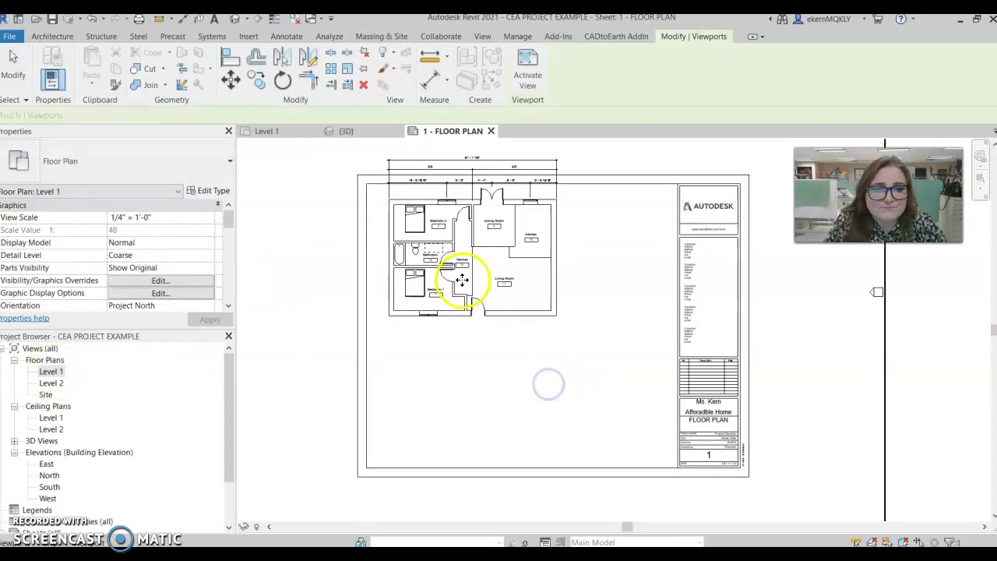
drag(481, 264, 533, 338)
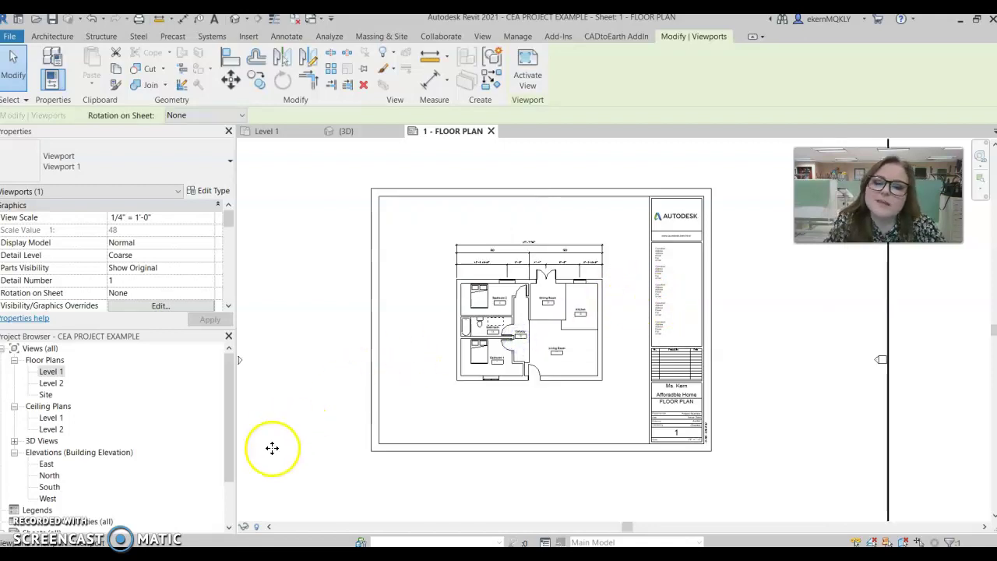
scroll(474, 330, up, 5)
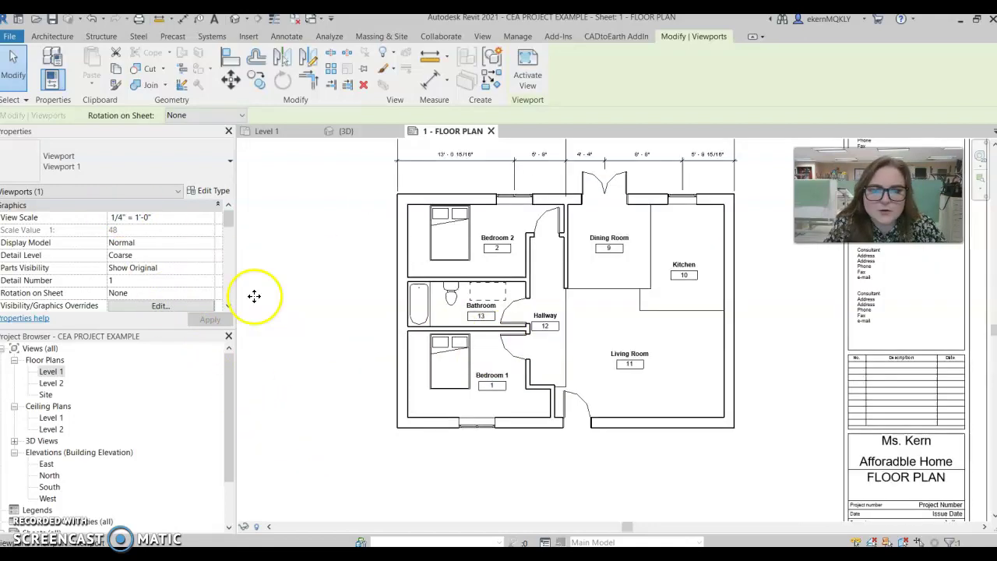
scroll(323, 344, down, 3)
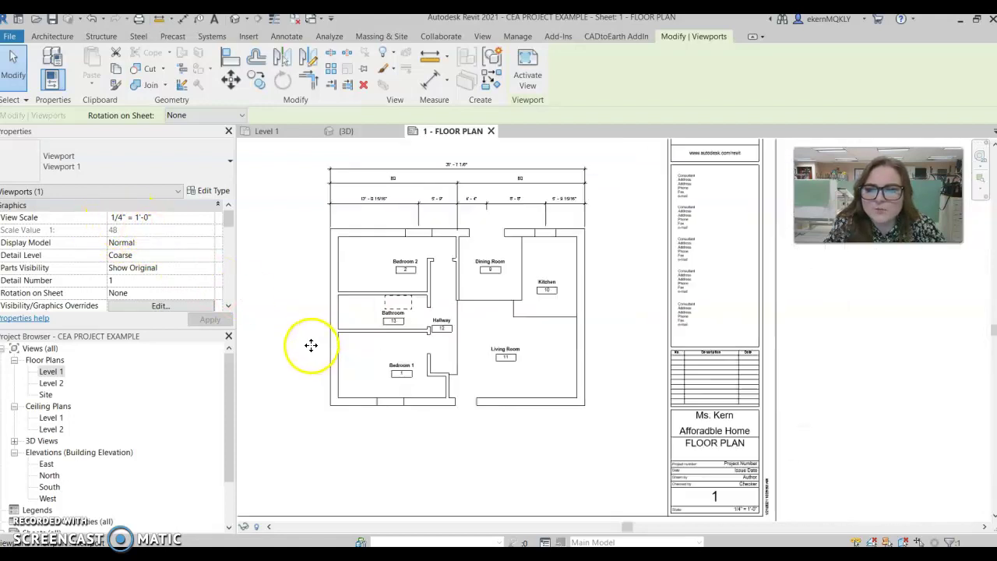
scroll(304, 344, down, 2)
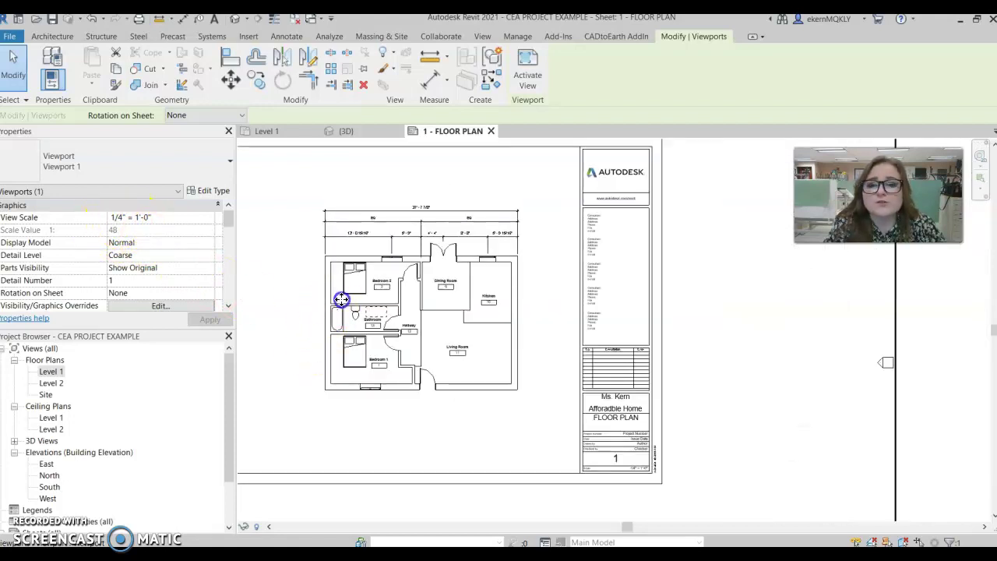
Set the floor-plan viewport to 3/8" = 1'-0" and move it back inside the sheet border.
click(175, 222)
click(209, 219)
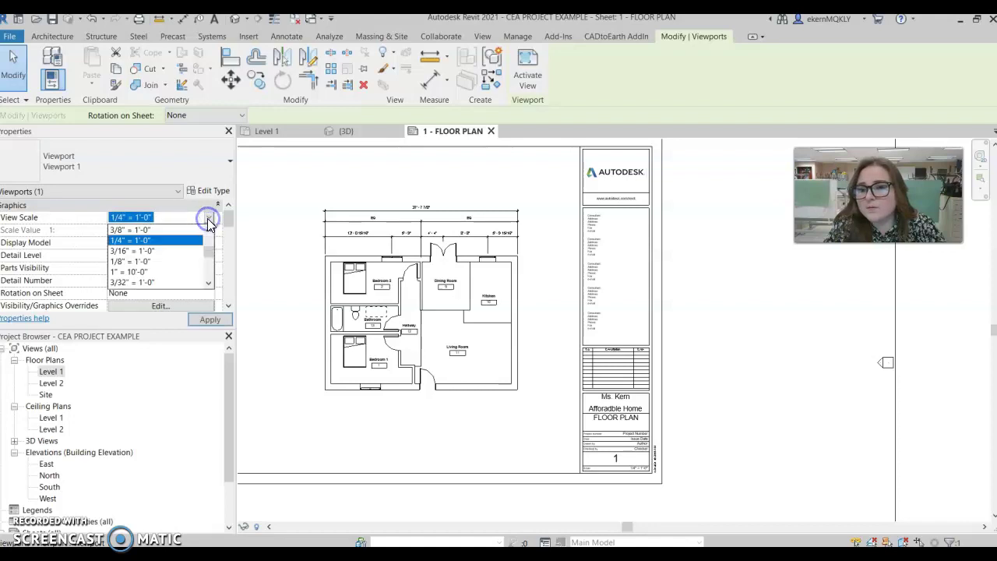
scroll(156, 261, up, 2)
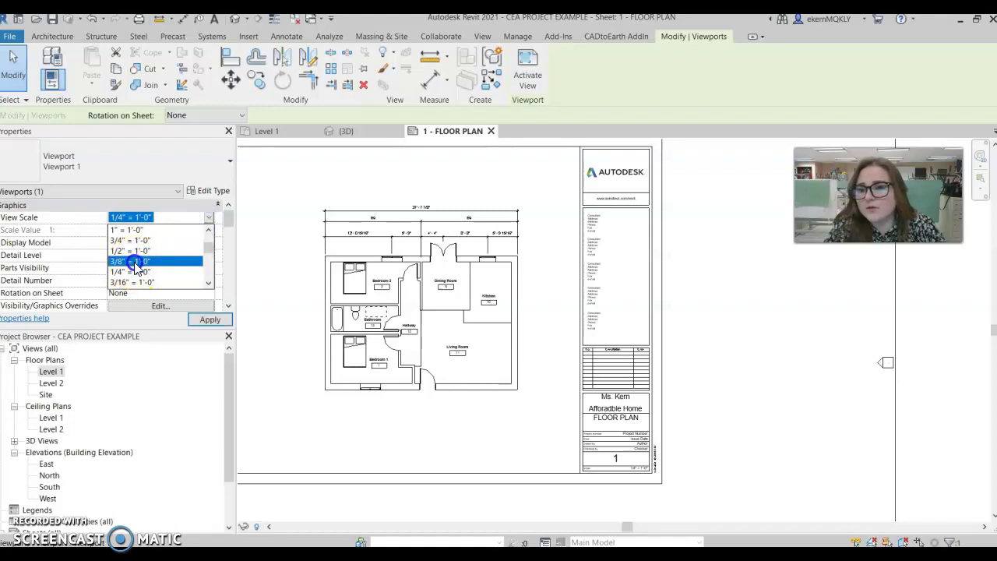
click(133, 261)
click(195, 318)
scroll(487, 318, down, 3)
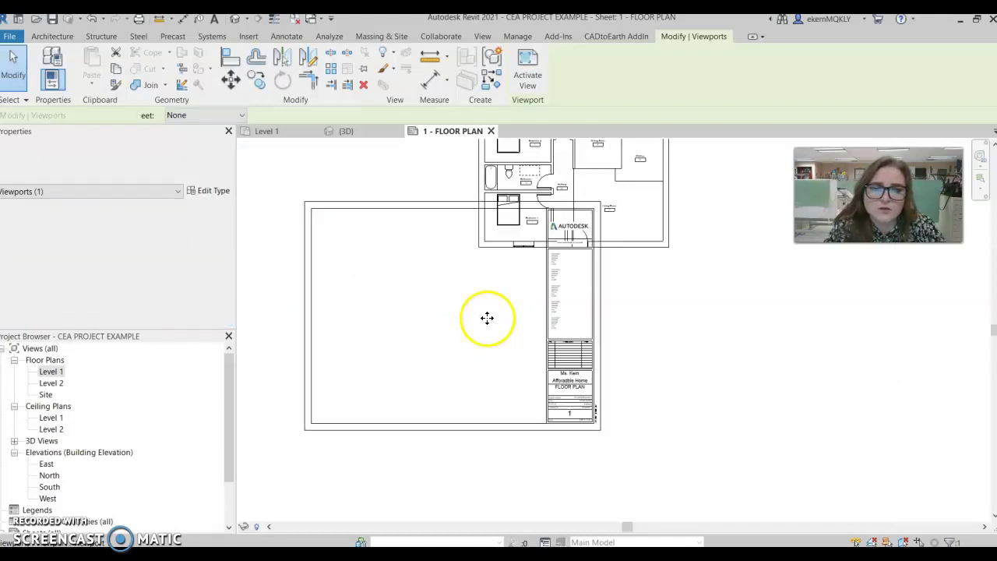
mouse_move(398, 364)
mouse_down()
mouse_move(358, 395)
mouse_move(445, 296)
mouse_move(386, 277)
mouse_move(396, 282)
mouse_up()
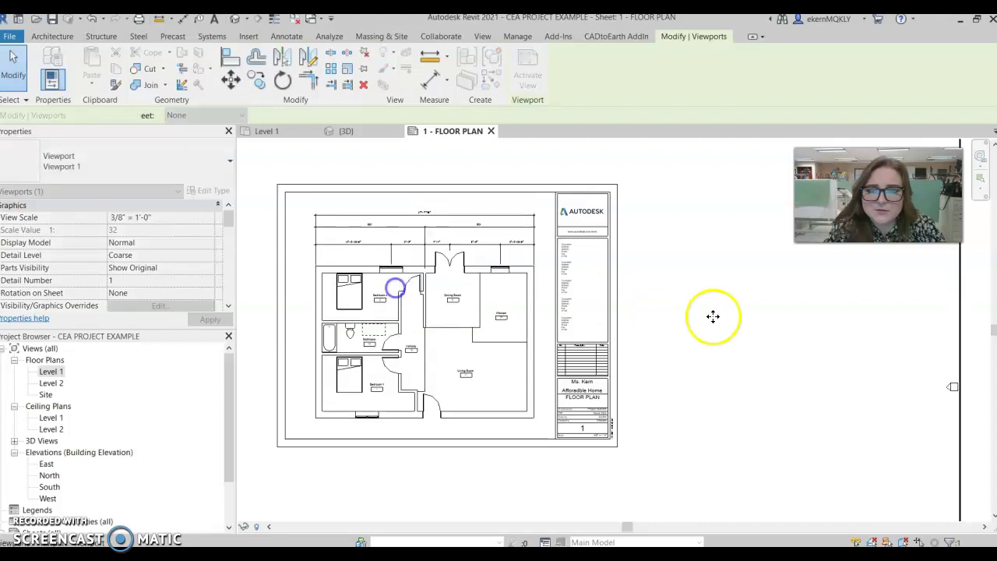
On Level 1, set the dimension type's text size to 1/4".
click(264, 131)
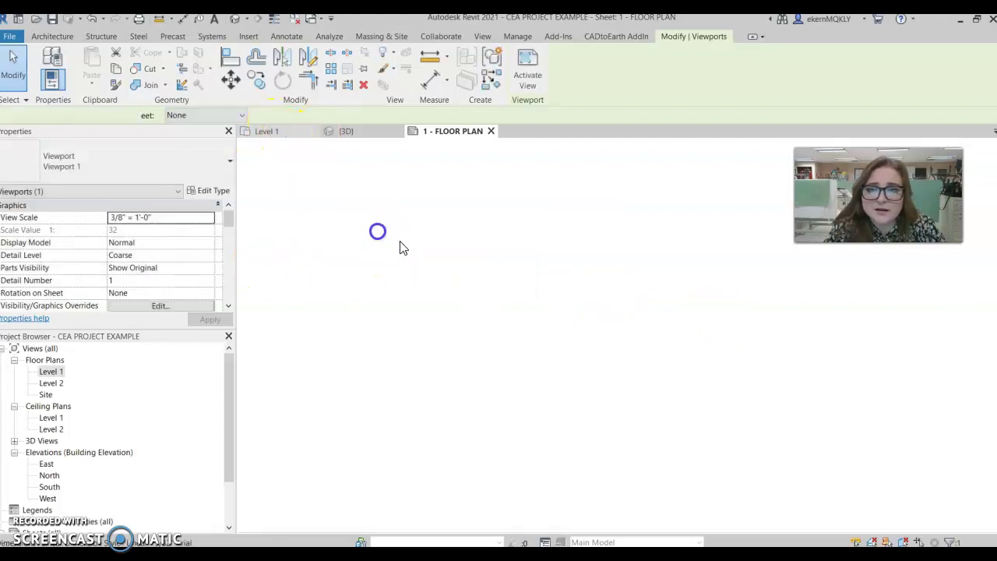
click(500, 196)
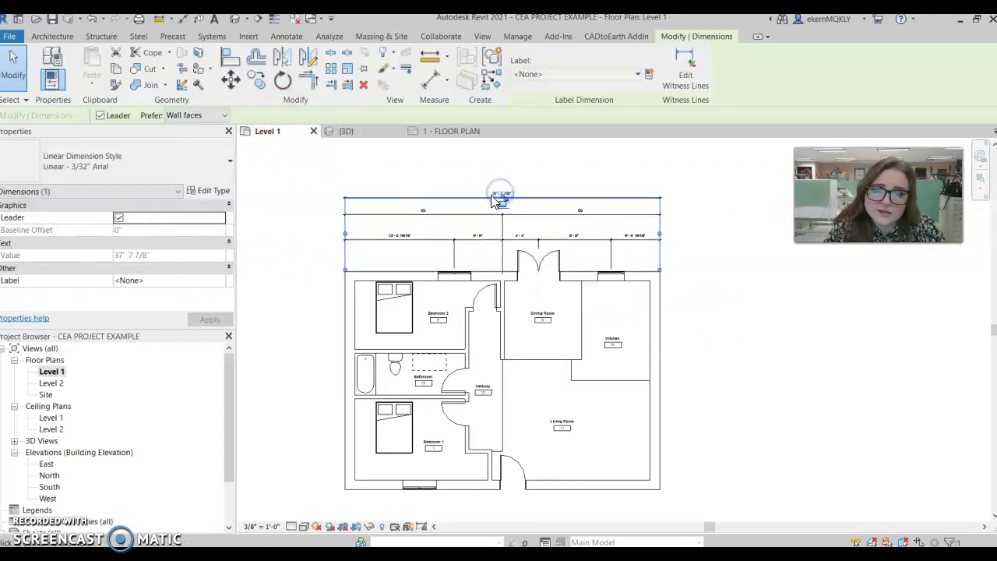
click(214, 190)
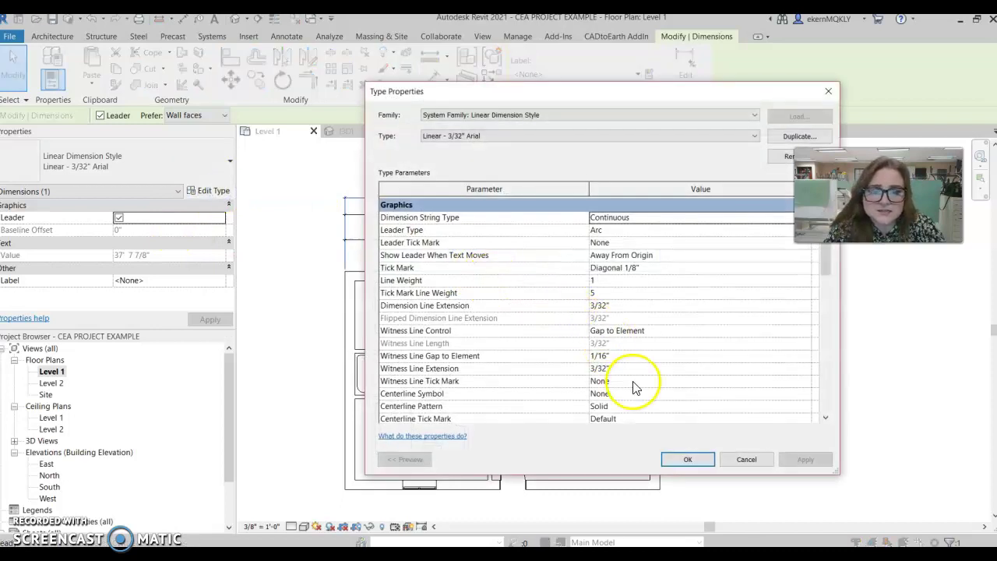
scroll(634, 386, down, 10)
scroll(631, 350, up, 5)
click(599, 268)
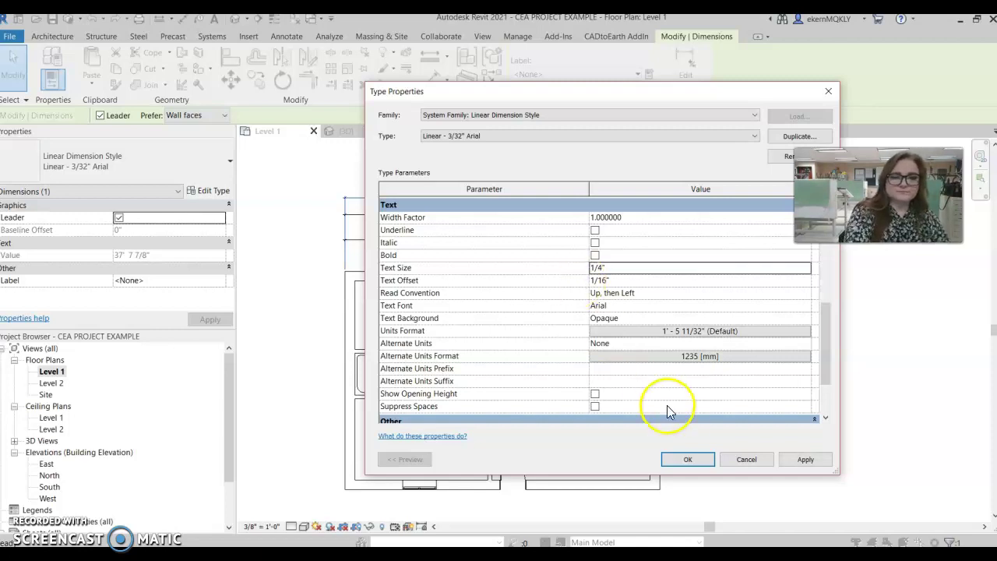
click(677, 459)
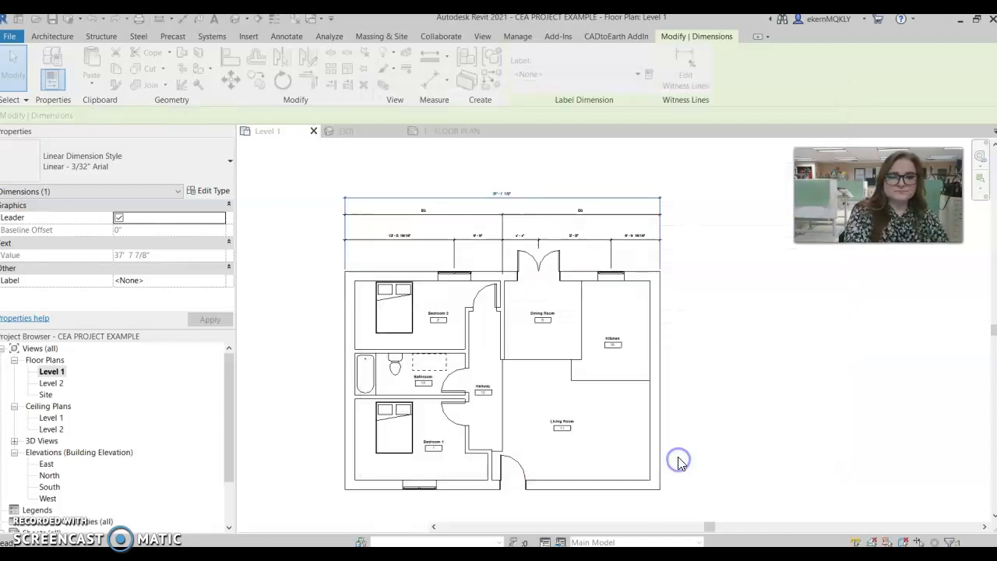
Inspect the Bedroom 2 and Dining Room tag type properties, closing them unchanged.
scroll(439, 318, up, 3)
click(439, 319)
click(204, 194)
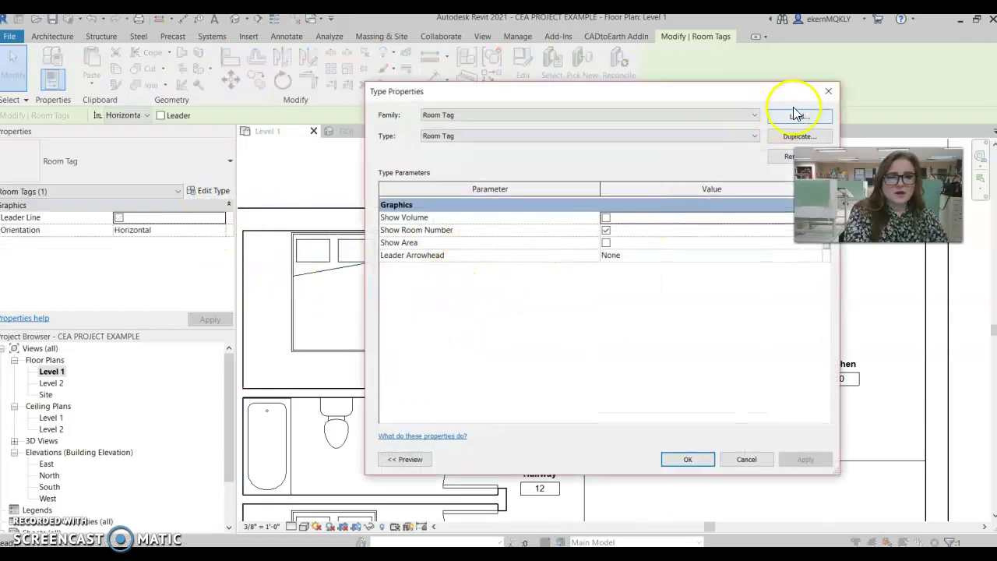
click(818, 95)
click(670, 315)
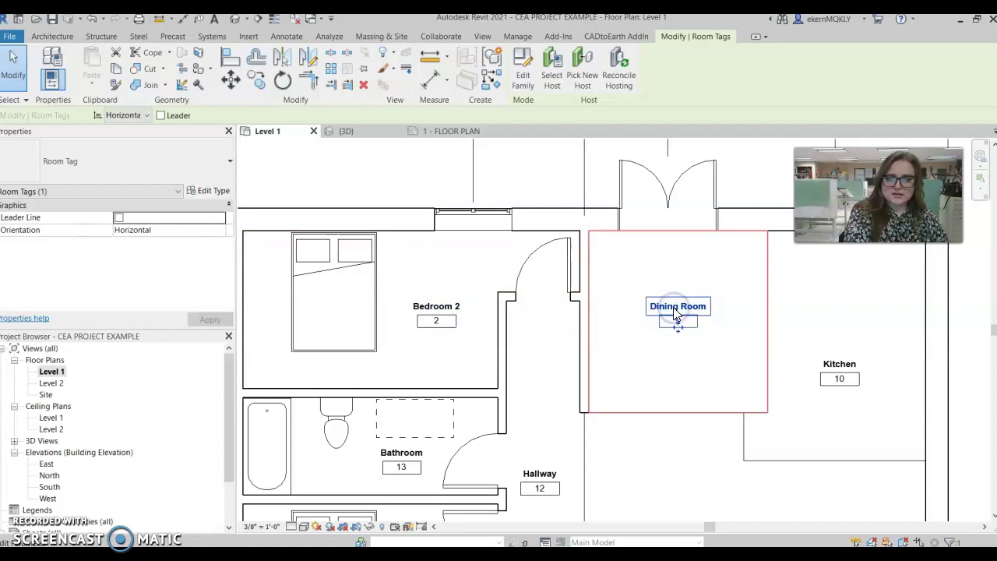
click(221, 194)
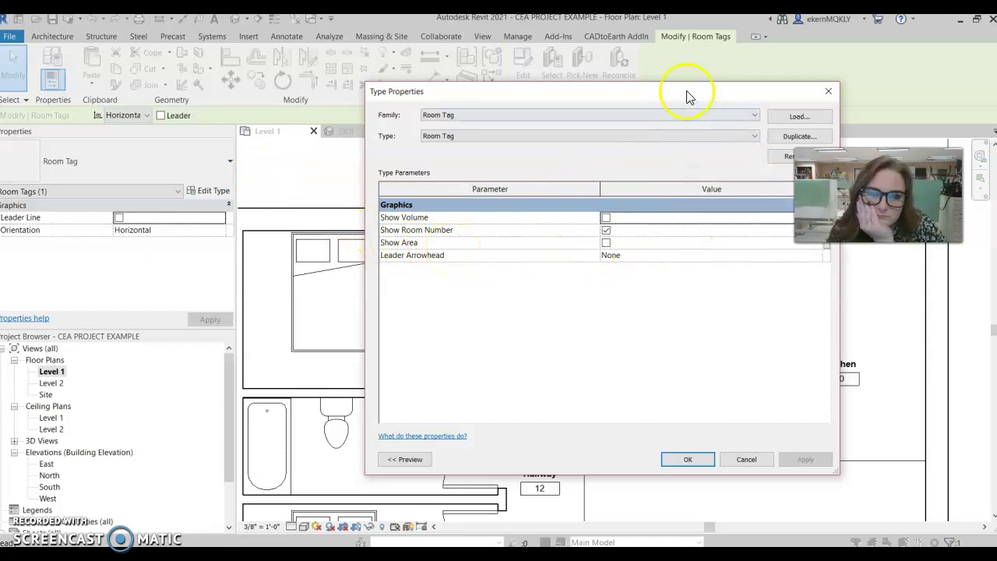
drag(687, 95, 592, 79)
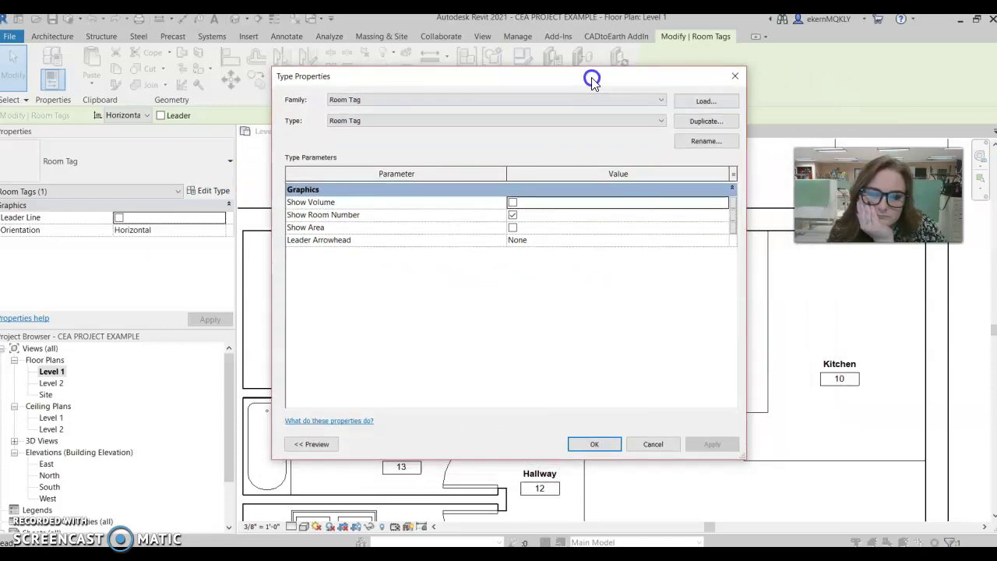
click(632, 447)
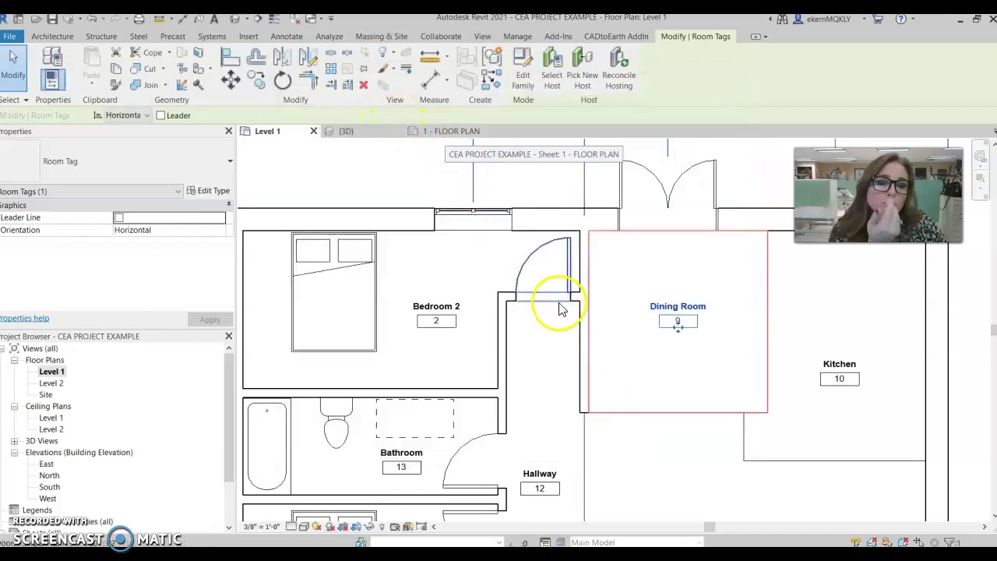
Check the room-by-room, EQ and 37'-7 7/8" overall dimension strings, showing EQ labels.
scroll(554, 302, down, 6)
scroll(557, 296, up, 2)
scroll(559, 274, up, 2)
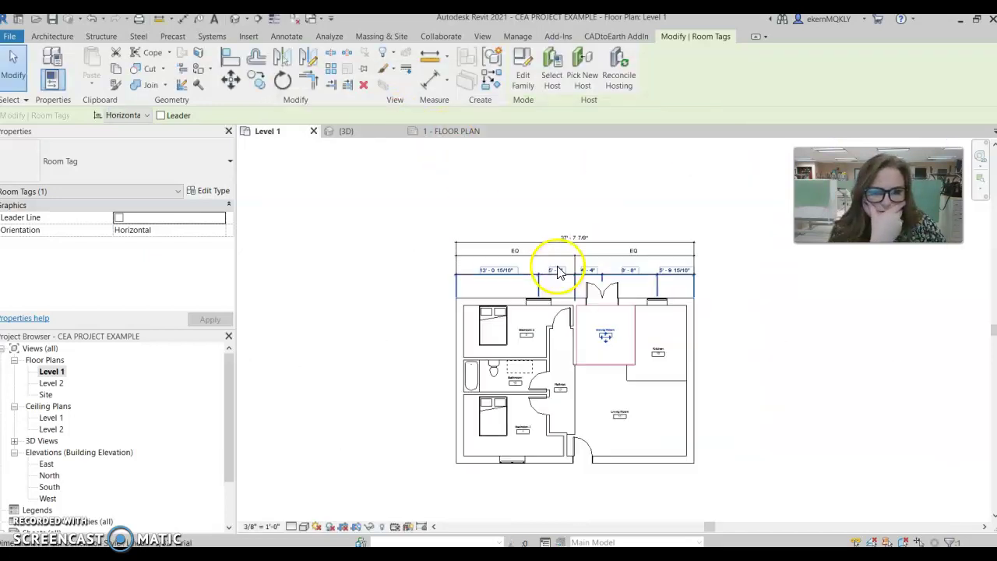
scroll(559, 273, up, 2)
click(505, 279)
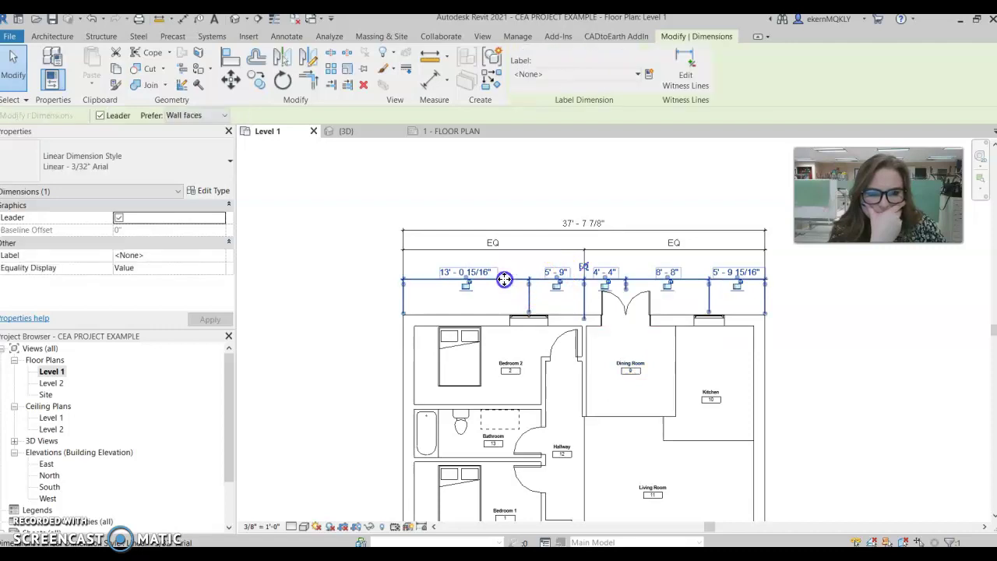
click(506, 286)
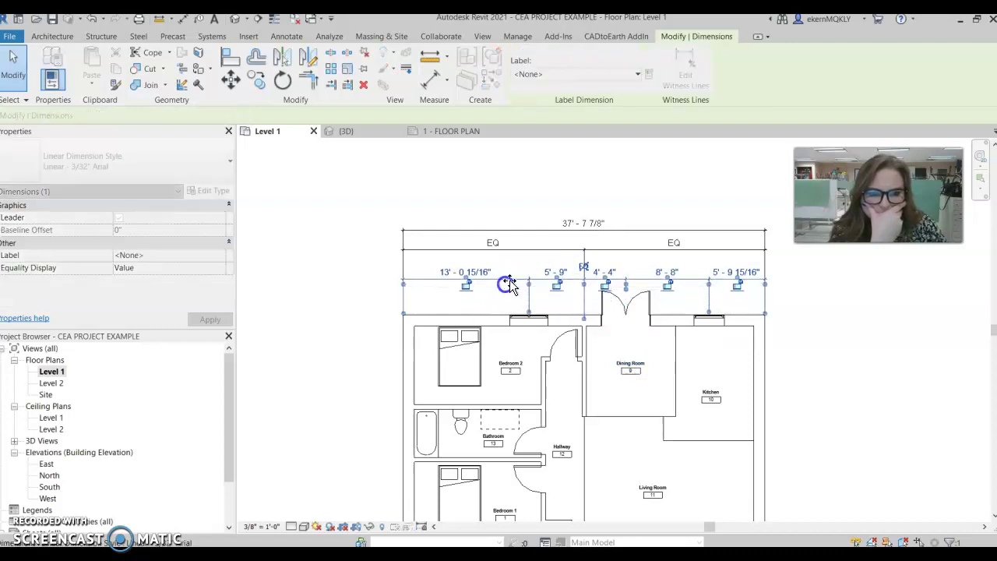
click(538, 250)
click(539, 266)
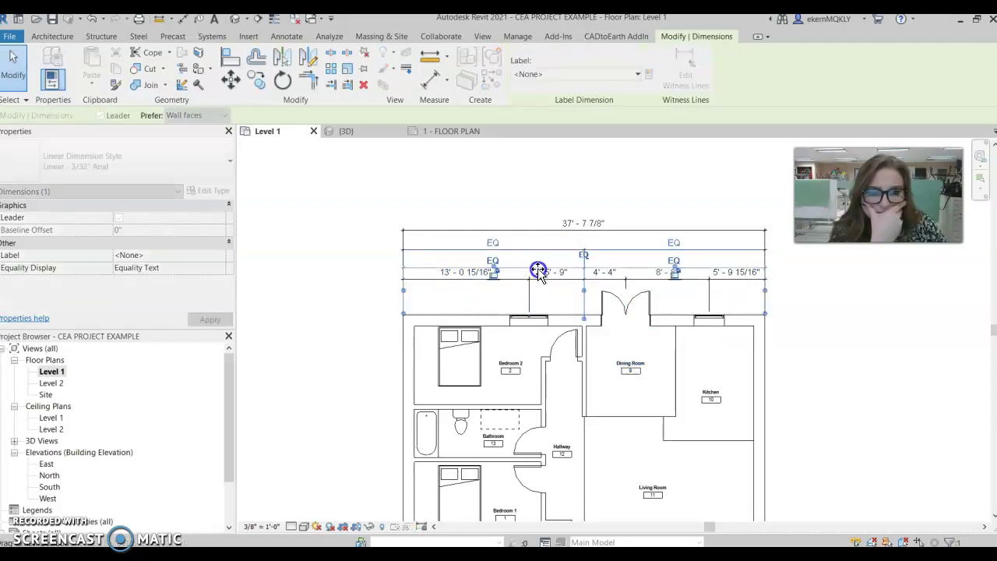
click(546, 249)
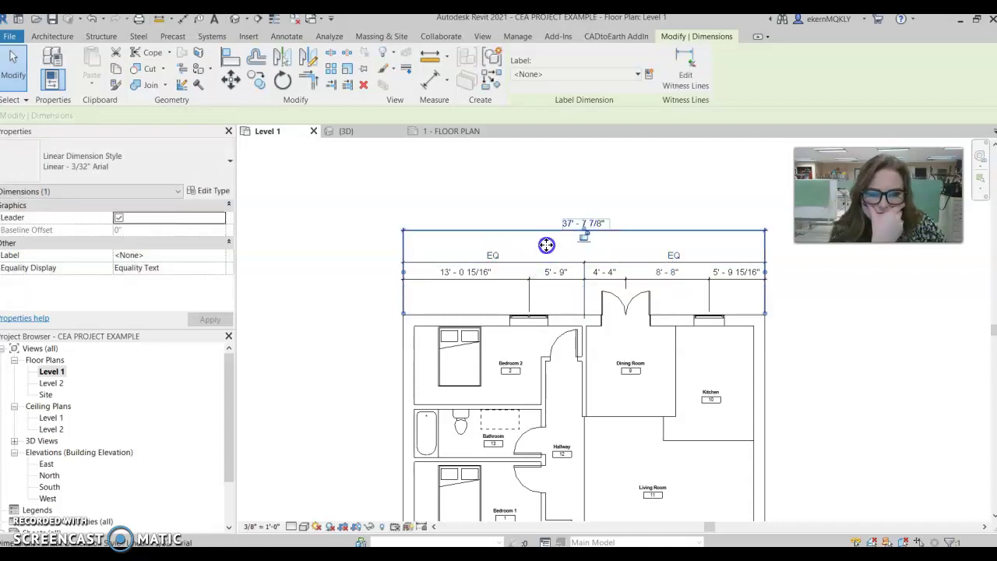
click(957, 422)
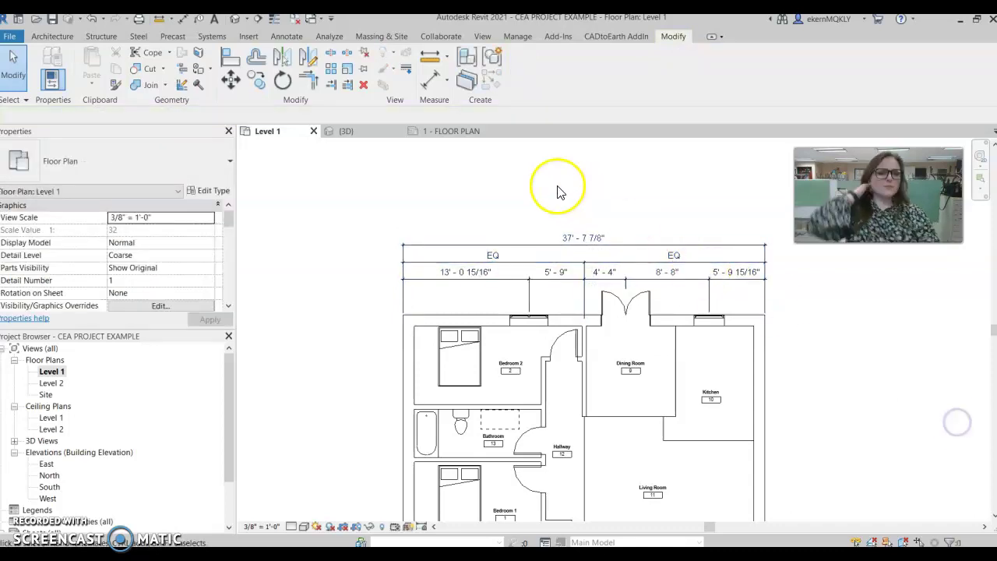
Inspect the floor plan on sheet 1 - FLOOR PLAN, then return to Level 1.
click(441, 130)
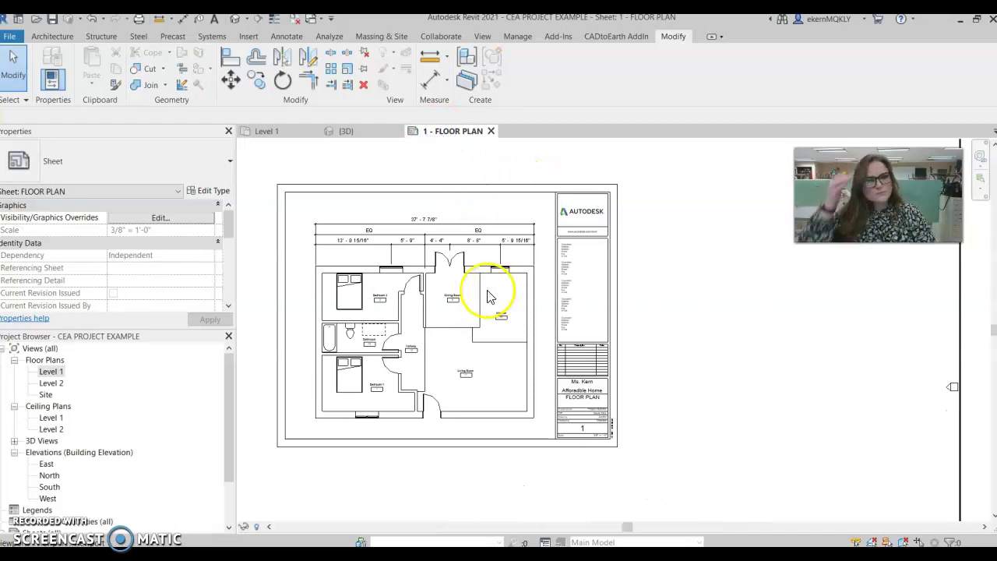
scroll(430, 288, up, 1)
middle_drag(427, 289, 460, 289)
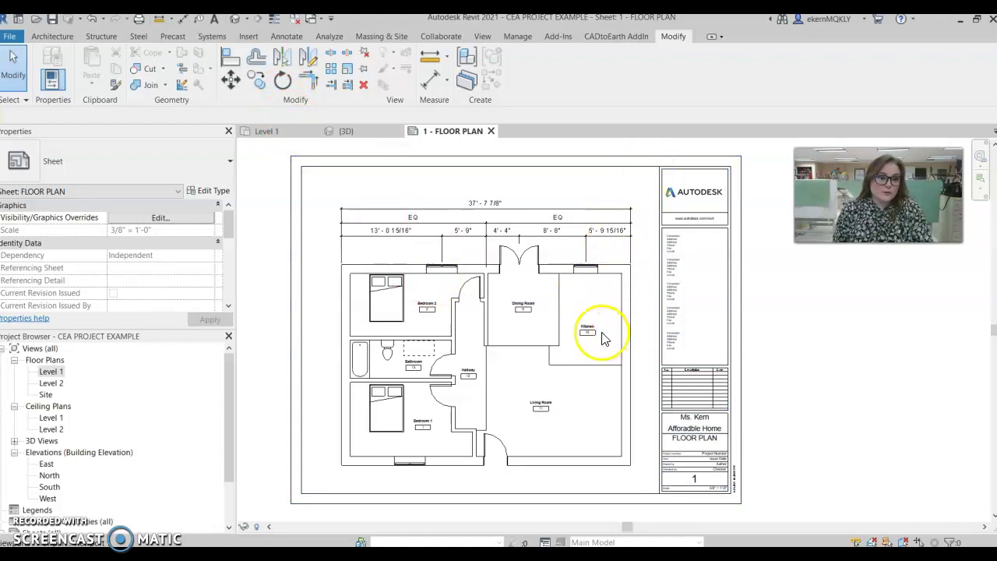
click(278, 132)
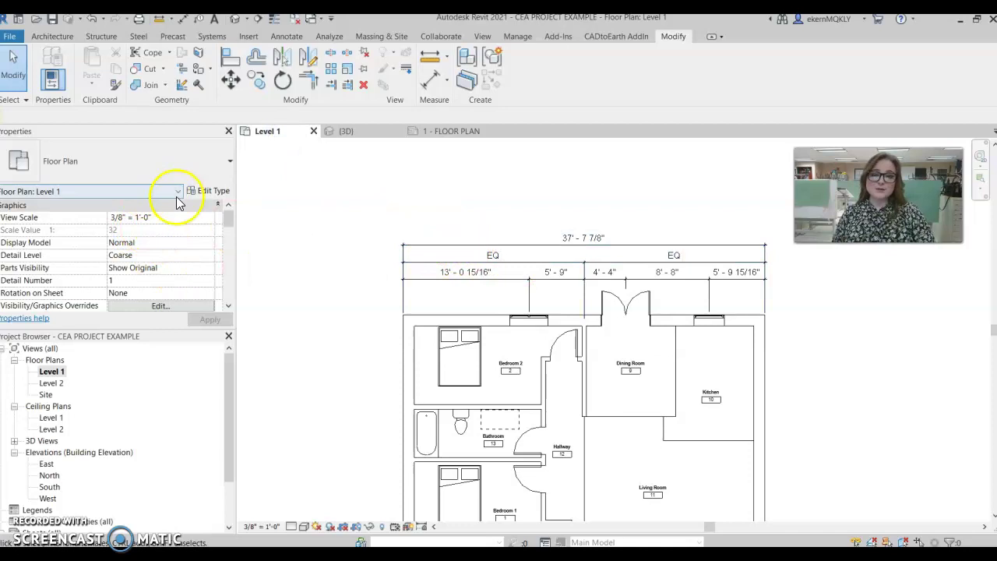
Change the top dimension type's text size to 1/8" and deselect it.
click(445, 267)
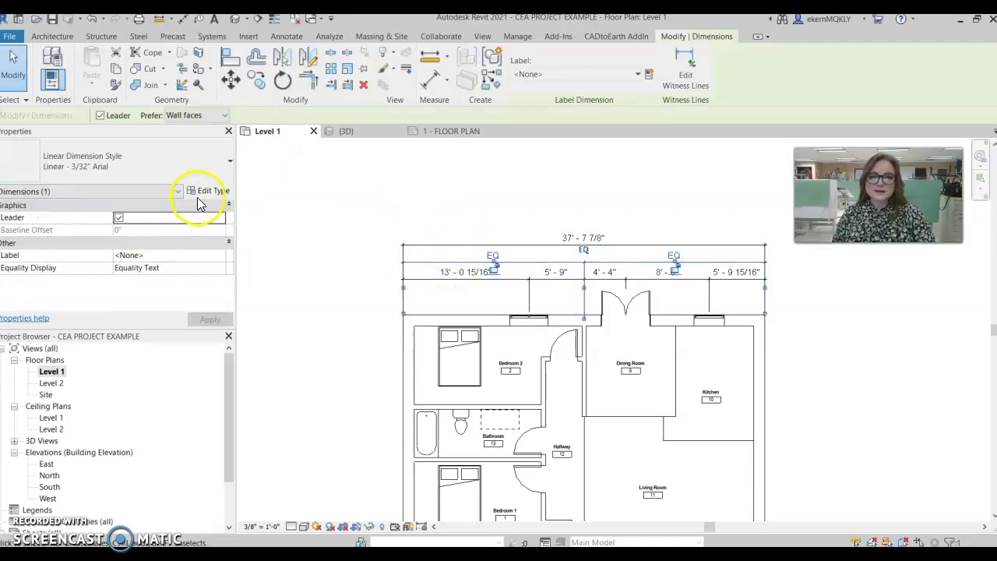
click(198, 195)
scroll(522, 294, down, 4)
scroll(522, 304, down, 2)
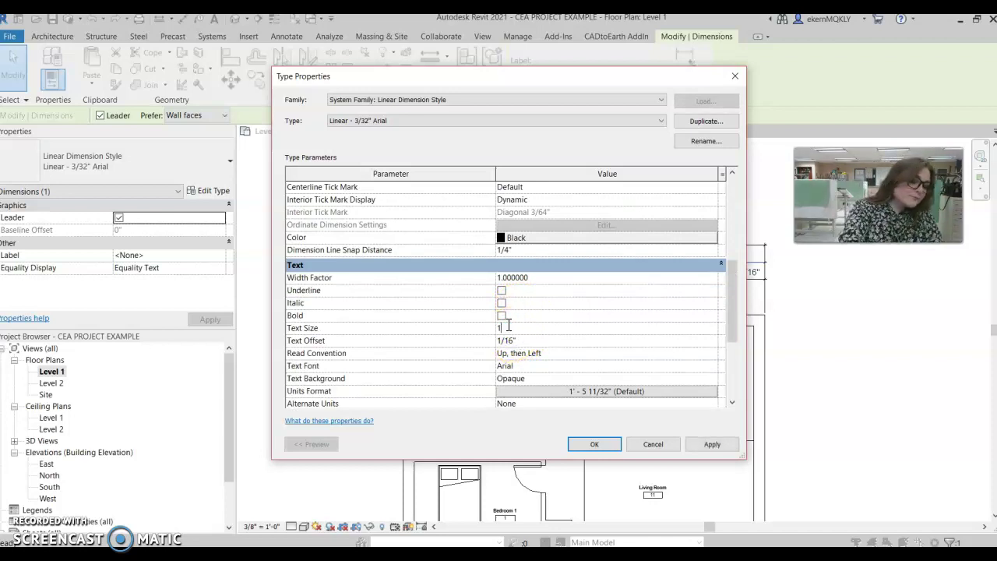
click(596, 450)
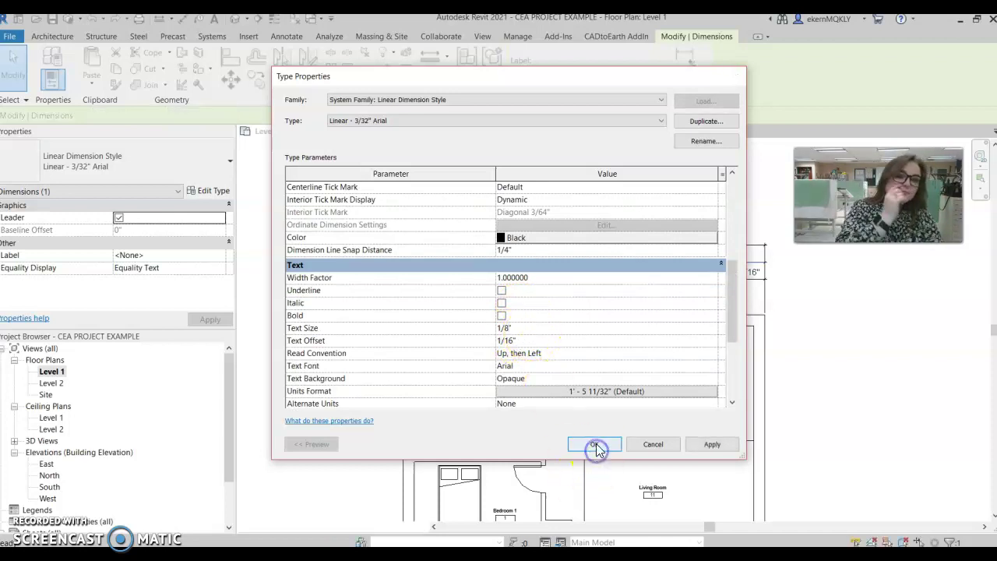
click(273, 282)
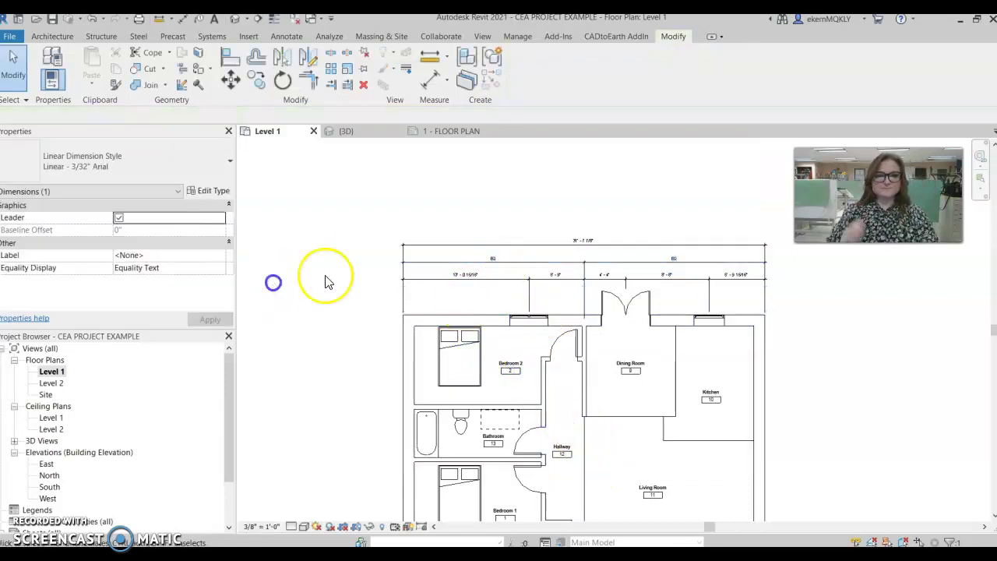
On sheet 1, set the floor-plan viewport to 1/4" = 1'-0" and fit it inside the border.
click(460, 133)
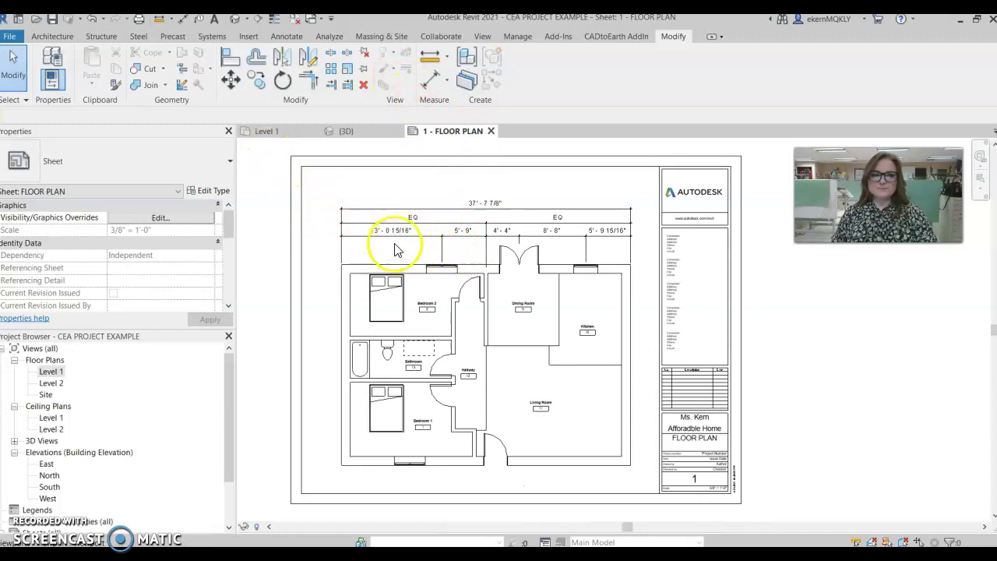
click(423, 269)
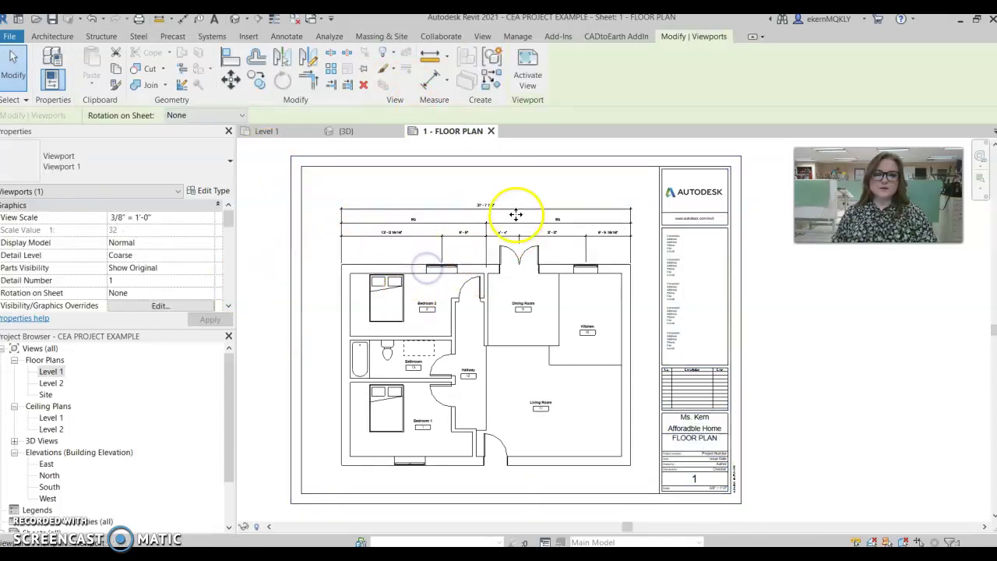
scroll(486, 262, up, 2)
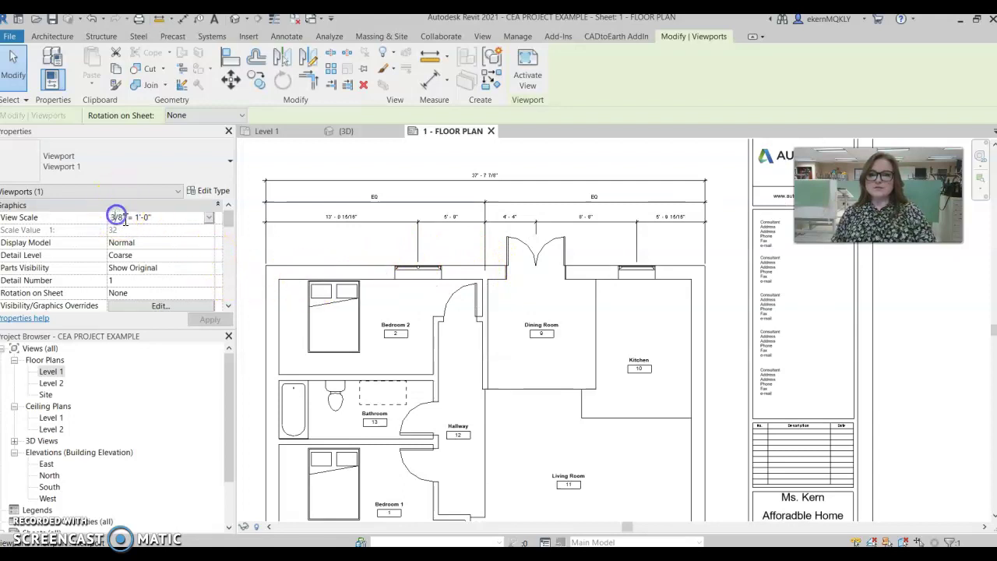
click(209, 217)
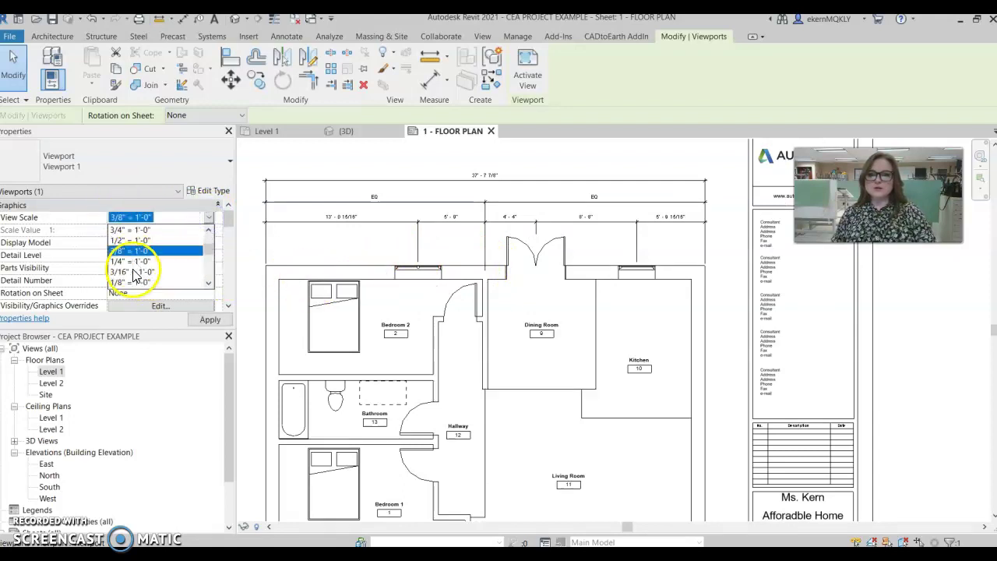
click(130, 262)
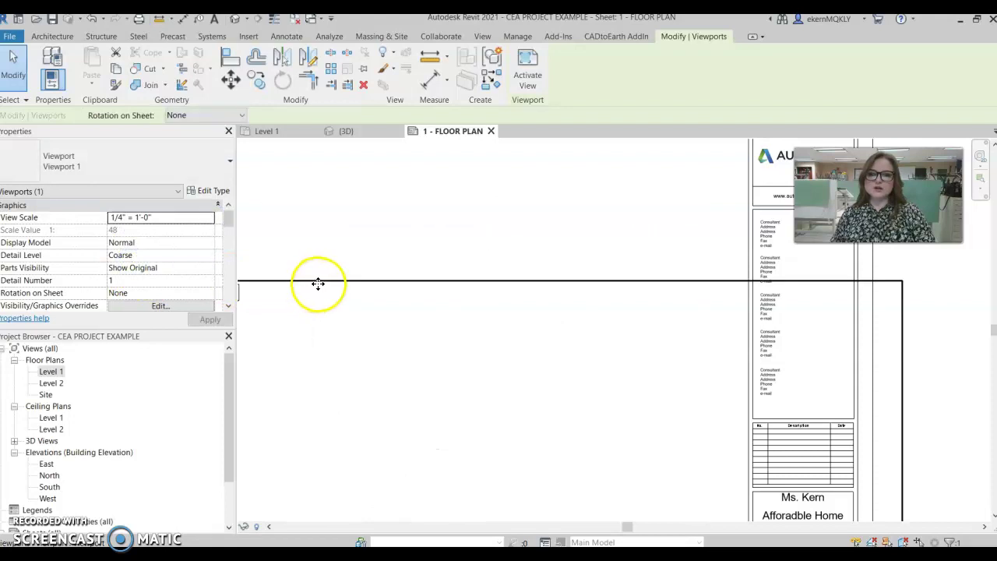
scroll(350, 362, down, 5)
middle_drag(350, 374, 392, 350)
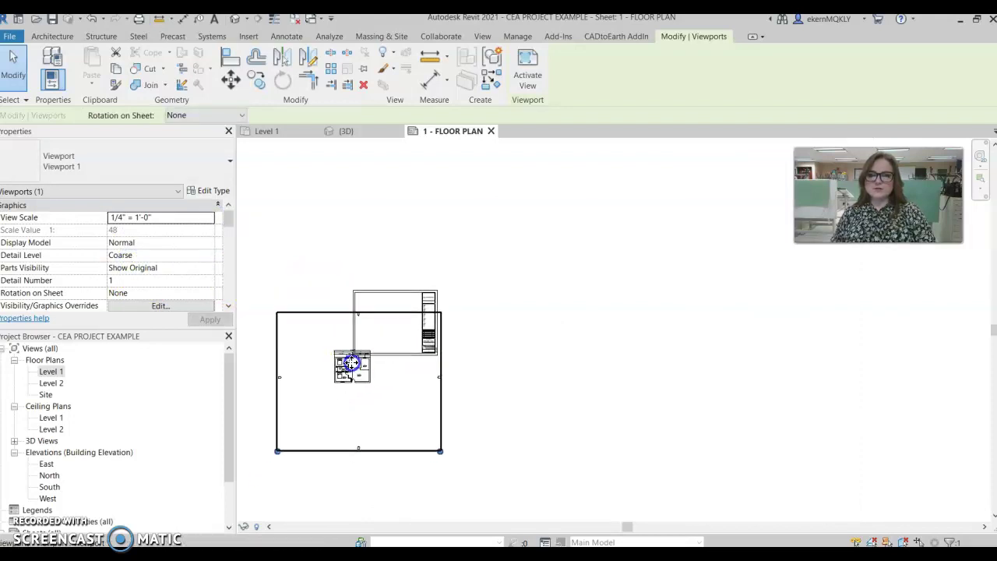
drag(359, 361, 397, 316)
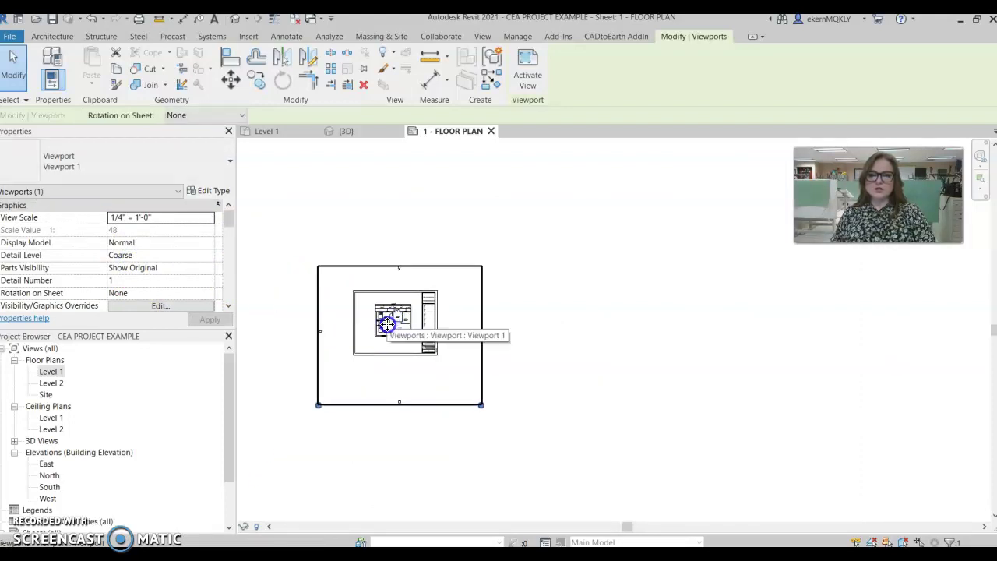
click(590, 354)
scroll(381, 316, up, 3)
scroll(387, 316, up, 3)
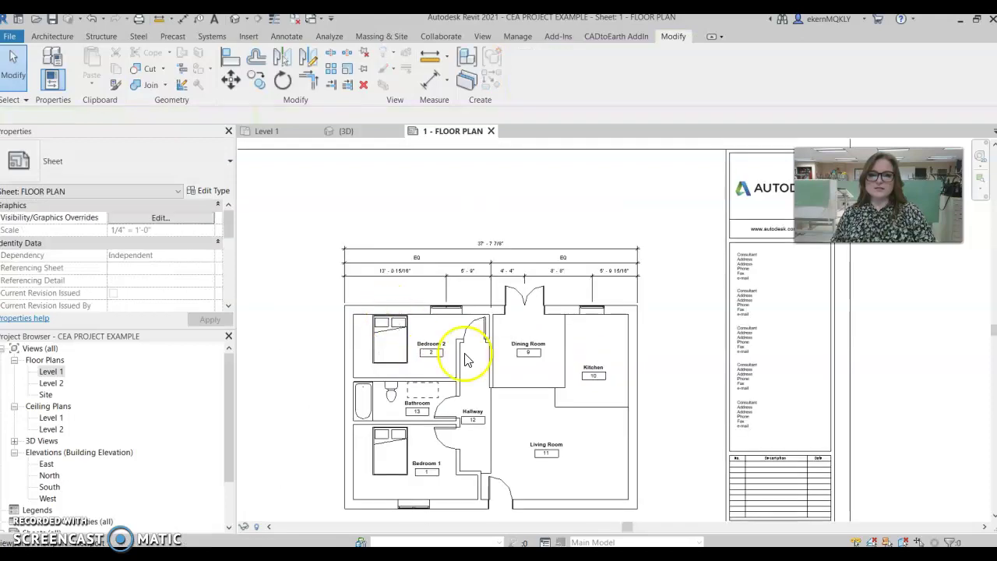
scroll(436, 328, down, 1)
scroll(475, 312, up, 2)
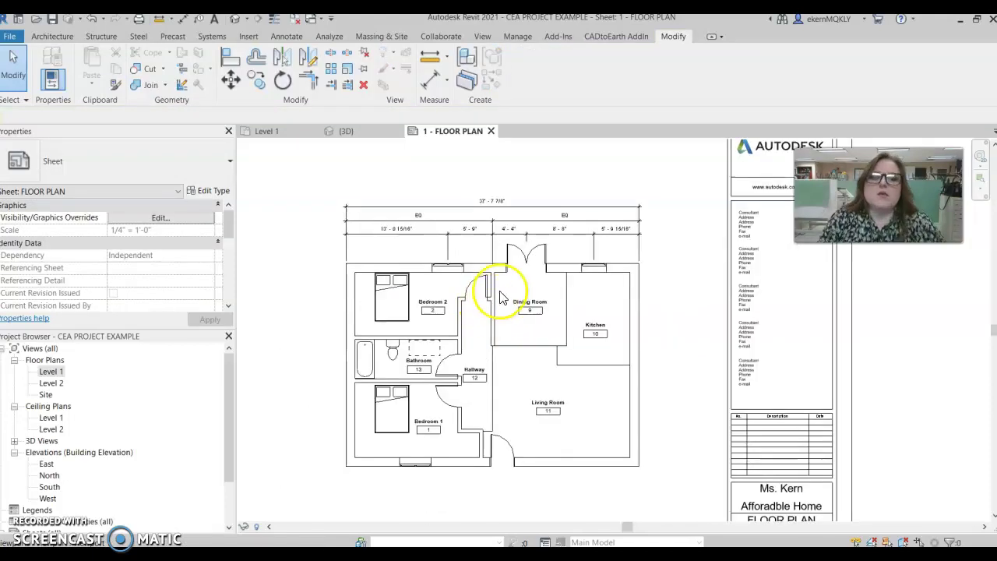
click(690, 273)
scroll(676, 281, down, 4)
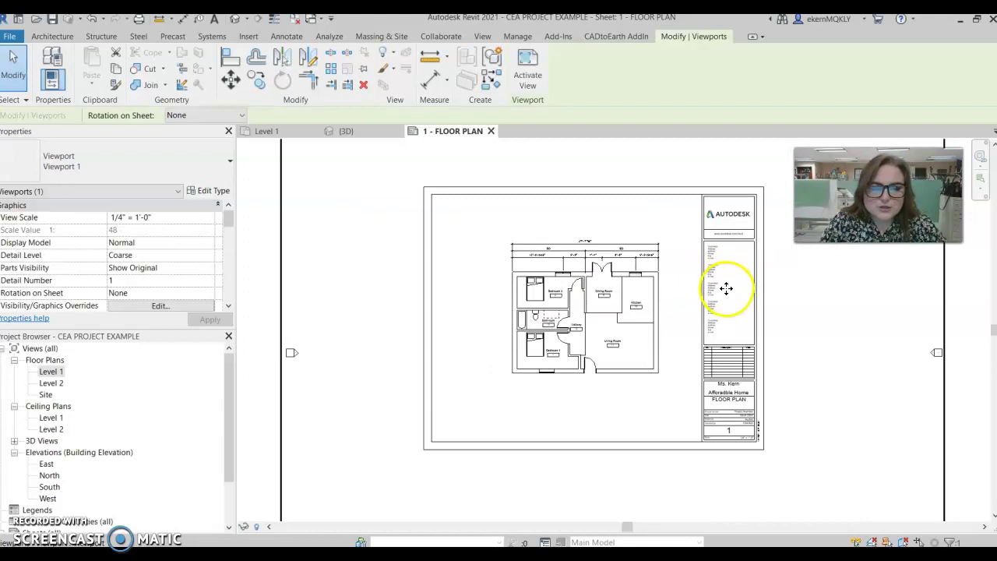
scroll(723, 287, down, 2)
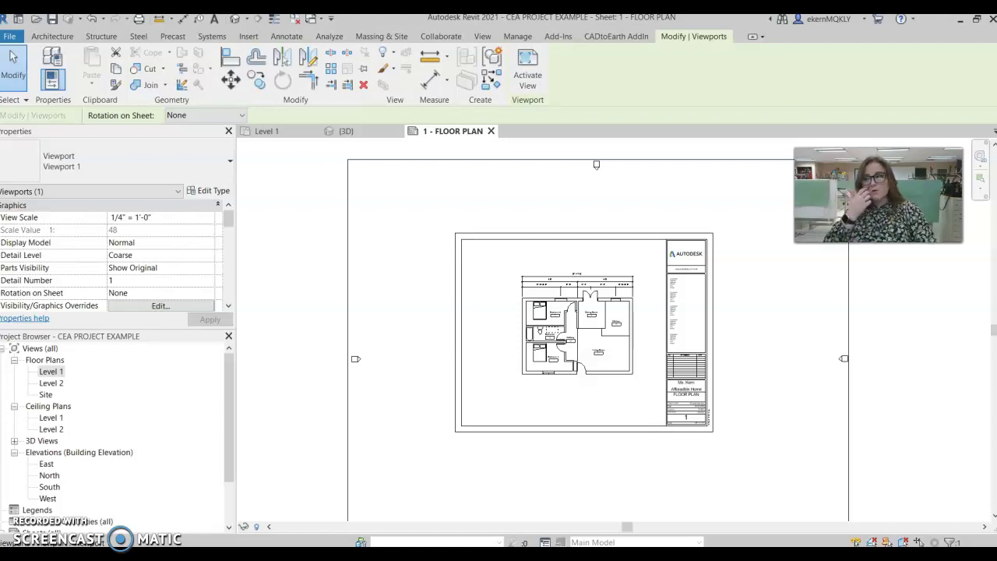
Create a new sheet with the C 17 x 22 Horizontal titleblock.
scroll(63, 404, down, 3)
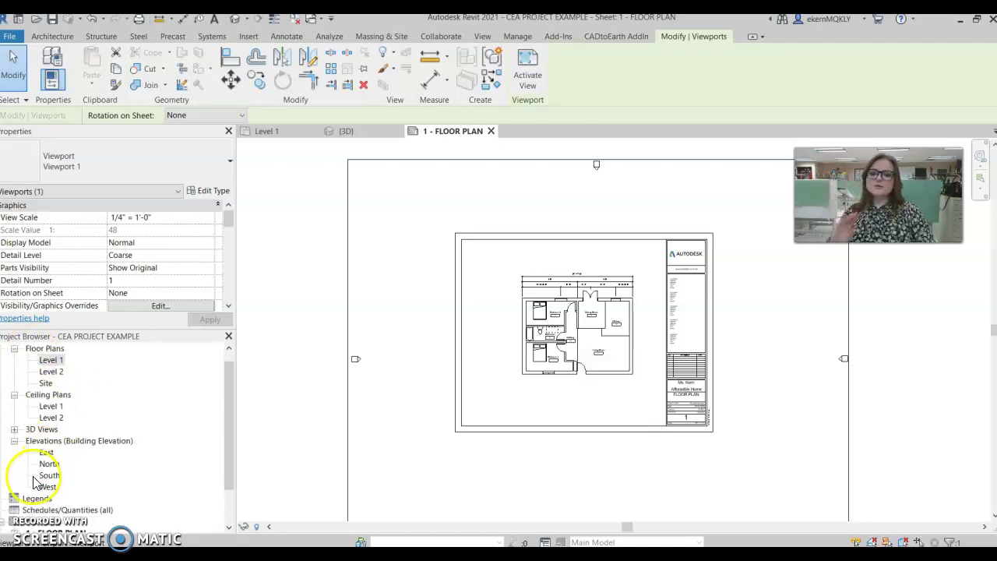
click(16, 498)
right_click(22, 503)
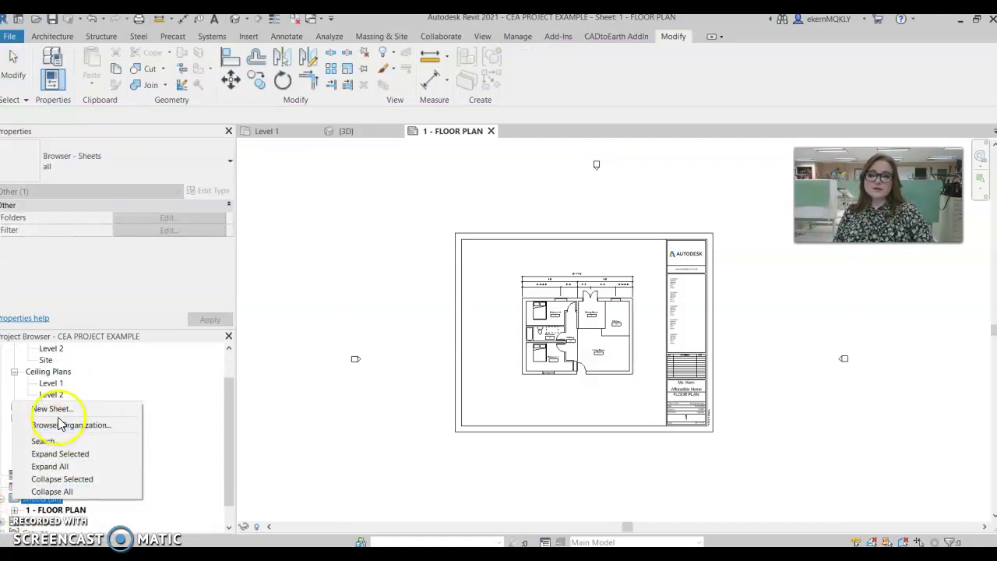
click(58, 408)
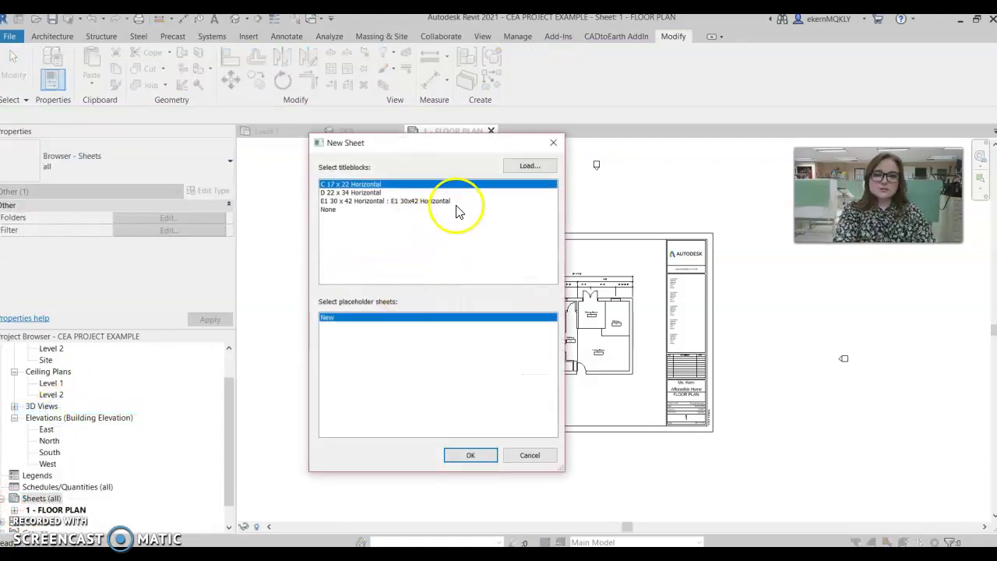
click(474, 456)
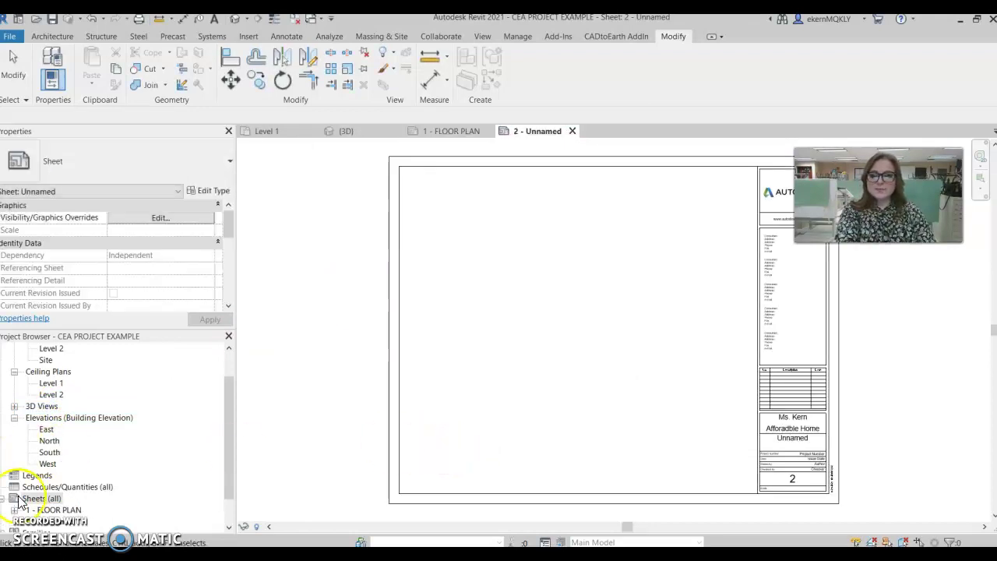
Rename sheet 2 to ELEVATION VIEWS.
right_click(50, 524)
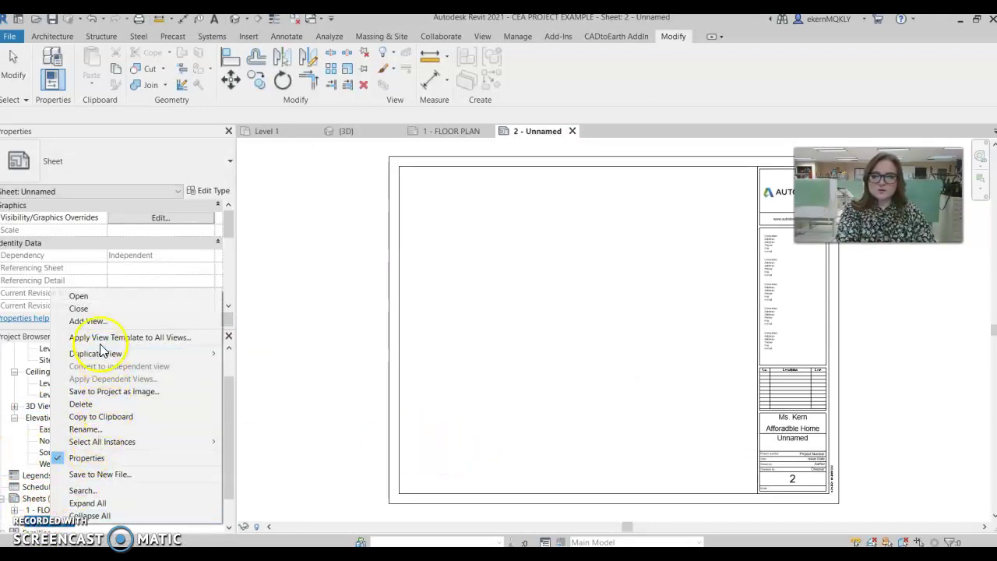
click(104, 430)
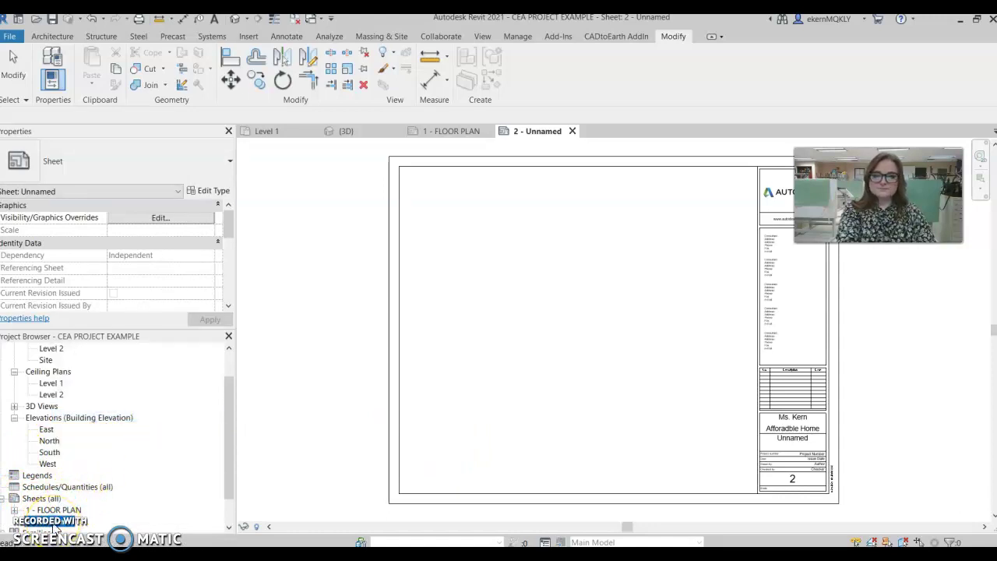
right_click(53, 527)
click(80, 431)
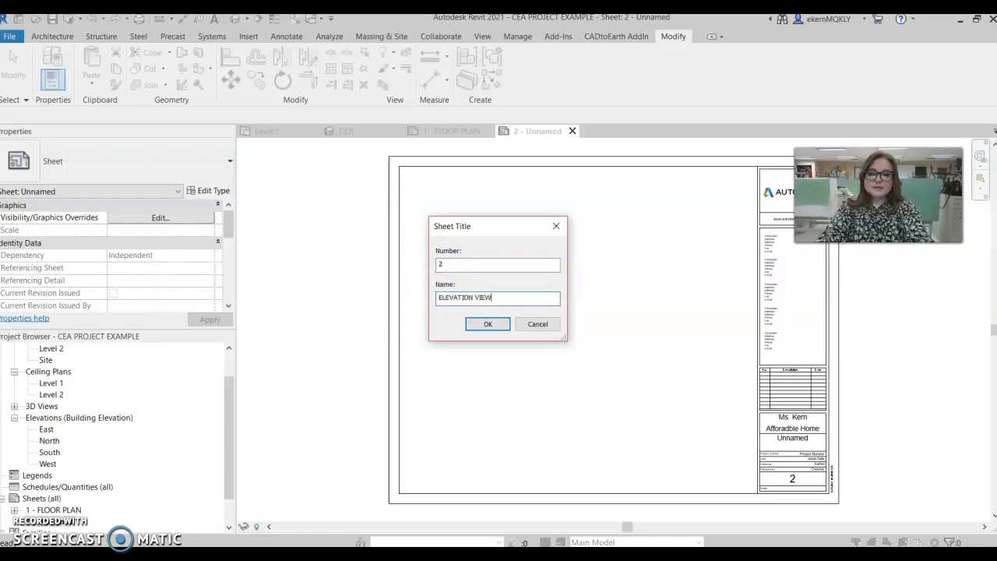
key(Return)
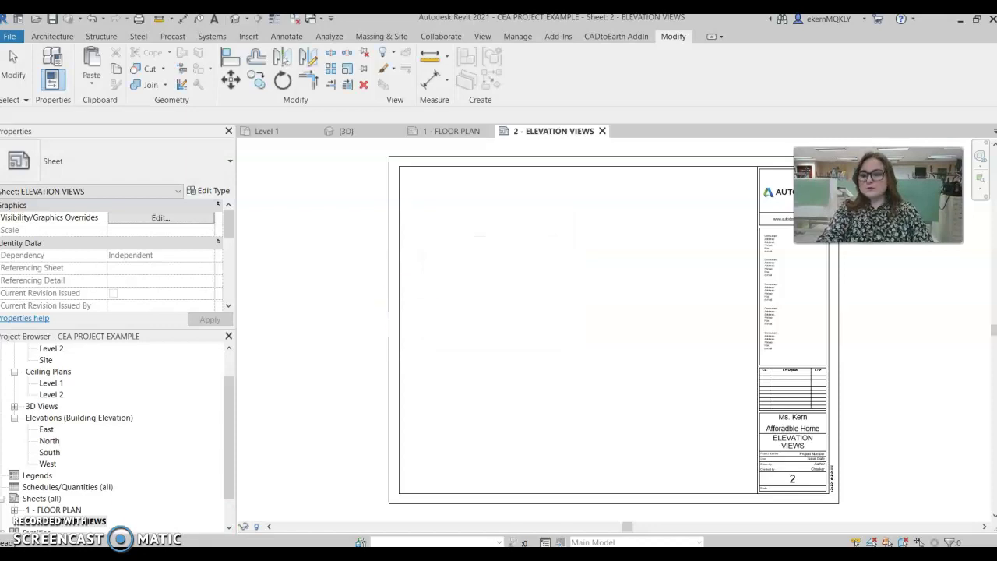
Create sheet 3 with the default titleblock and name it WINDOW & DOOR SCHEDULE.
click(75, 405)
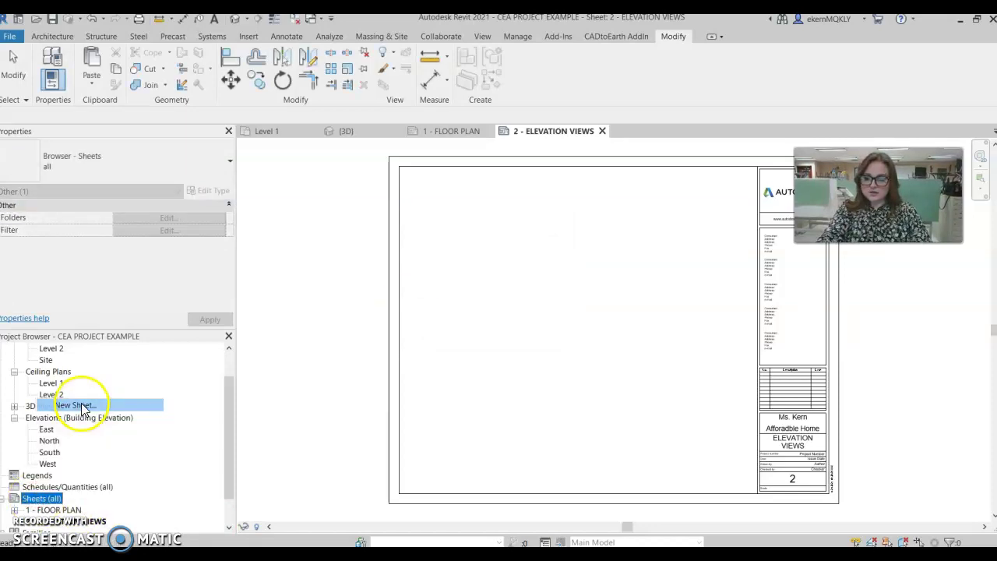
click(469, 455)
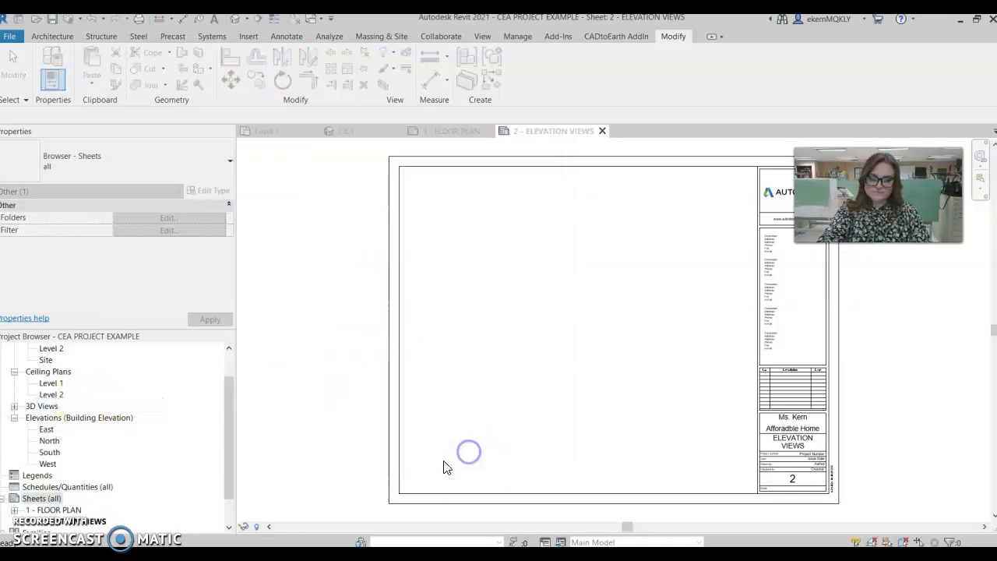
right_click(64, 509)
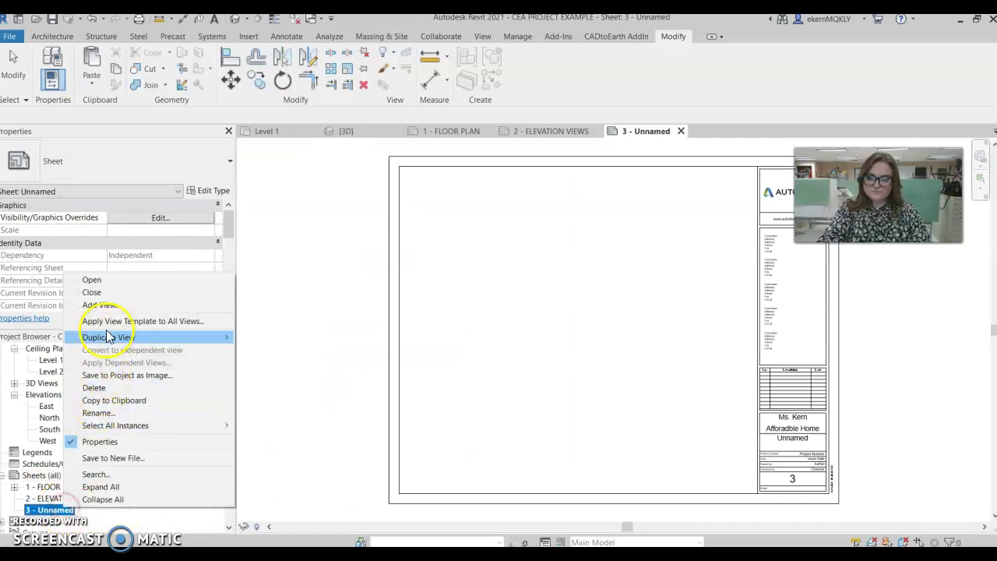
click(95, 413)
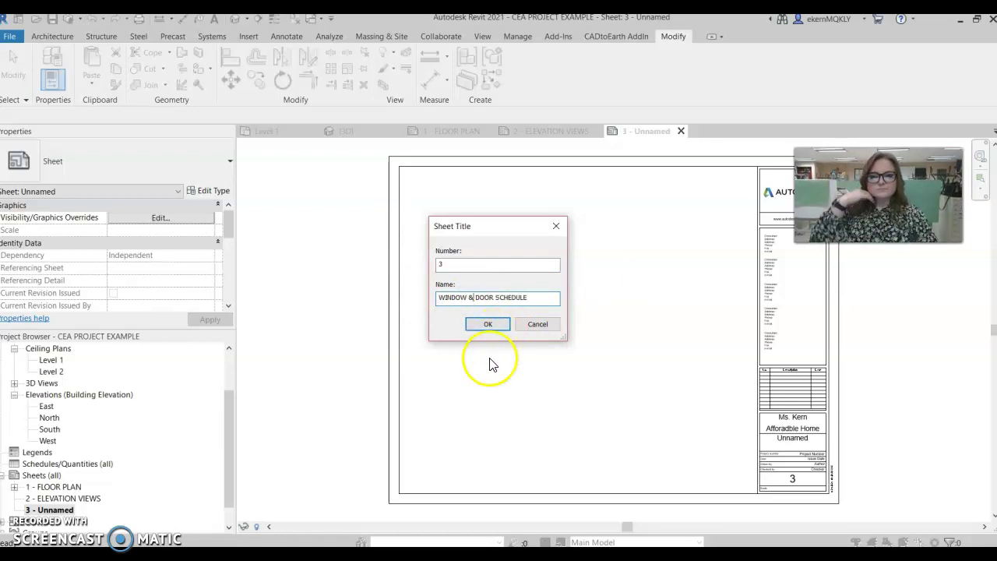
click(490, 326)
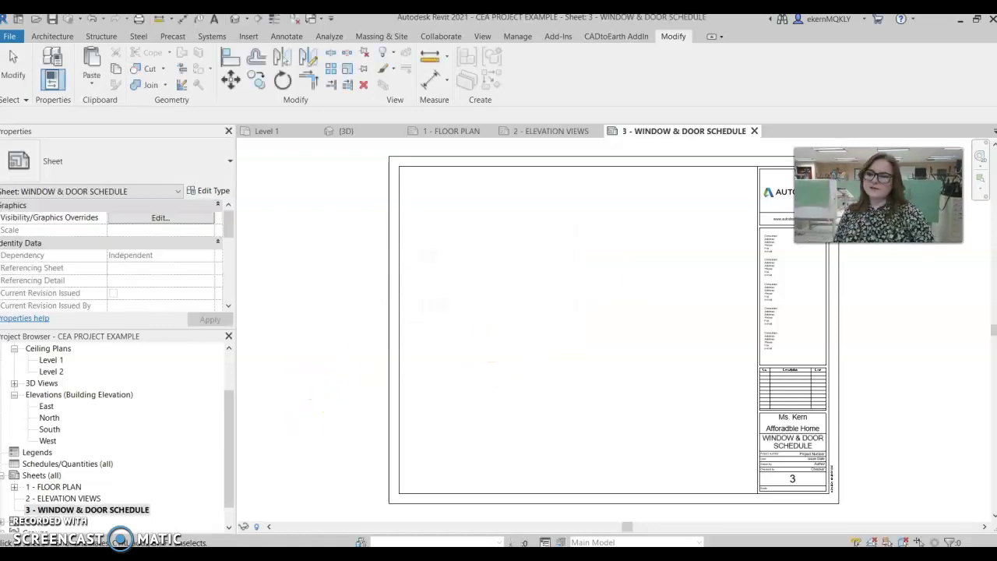
Drag the East elevation onto the open sheet and bring up the 3D house view.
scroll(78, 468, up, 3)
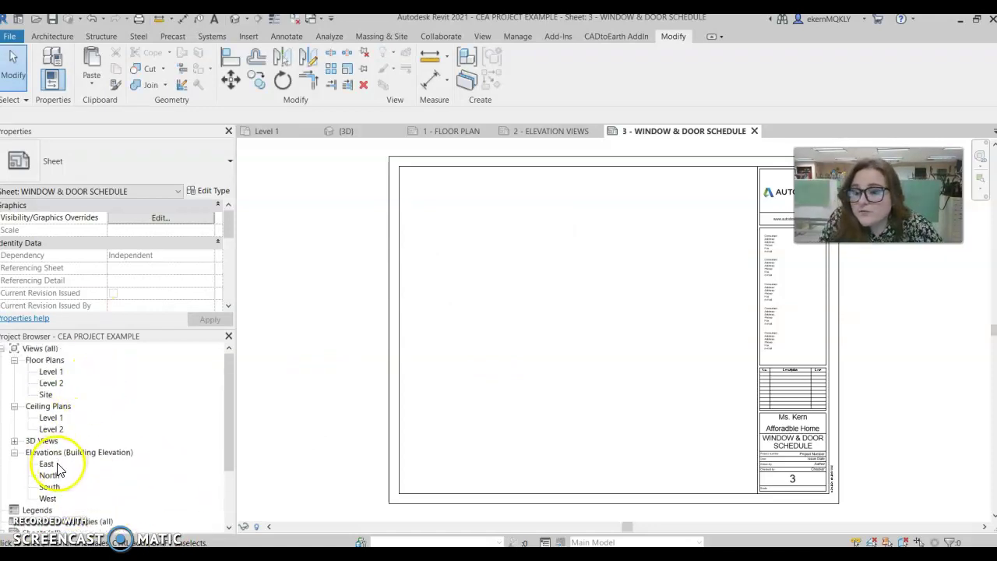
drag(48, 464, 581, 218)
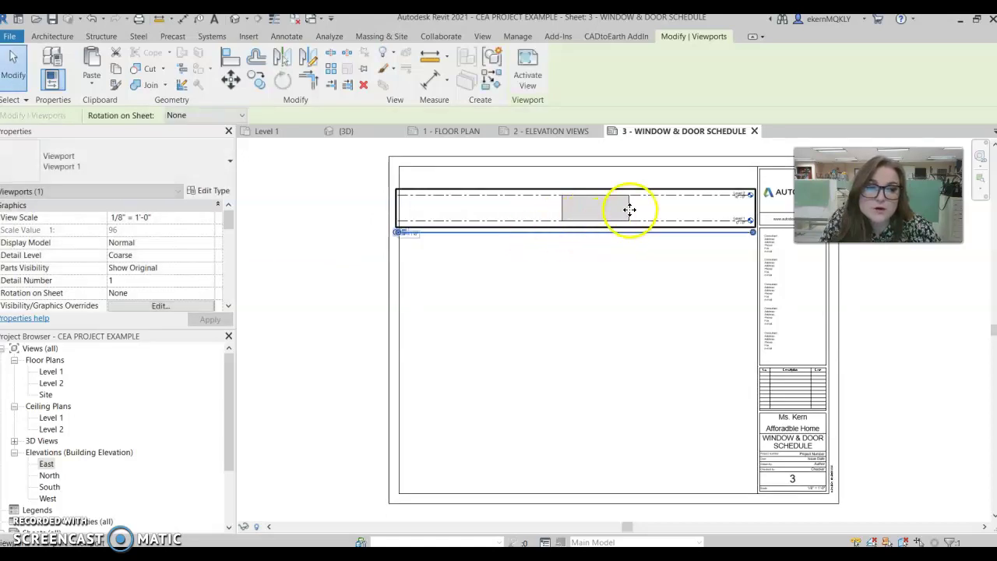
scroll(615, 215, up, 2)
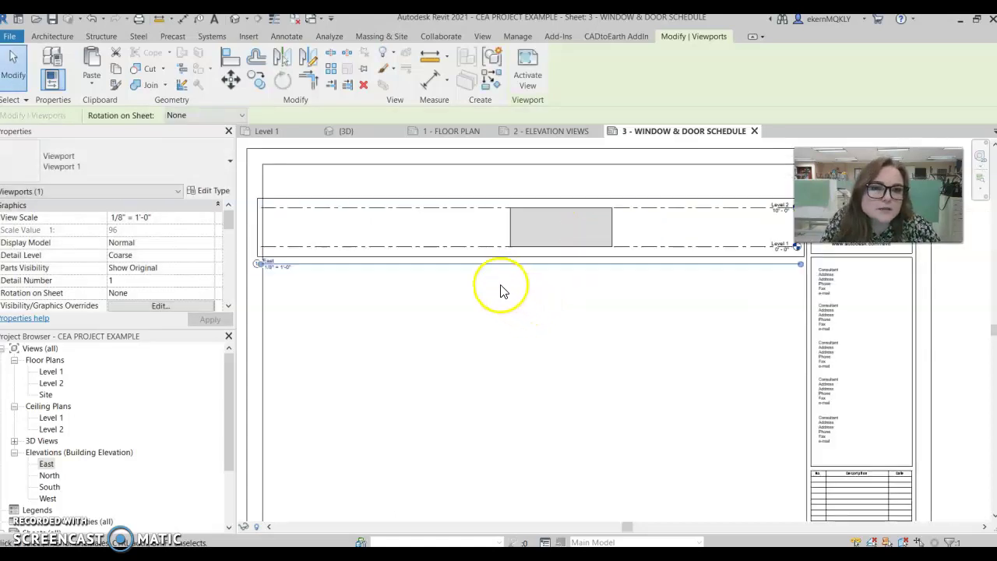
click(368, 139)
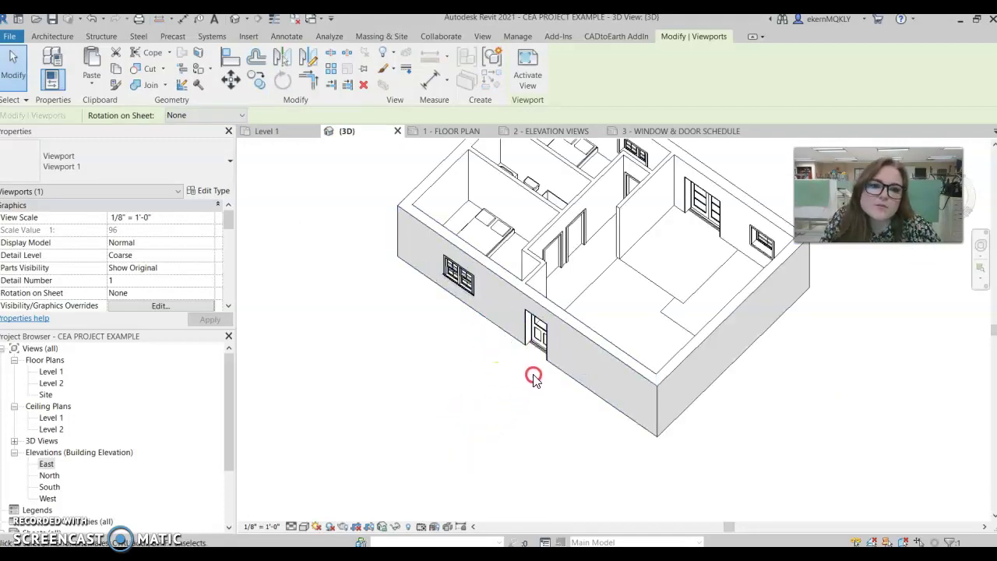
Try placing the East elevation on the Elevation Views sheet, dismissing the already-placed warning.
click(538, 134)
click(553, 204)
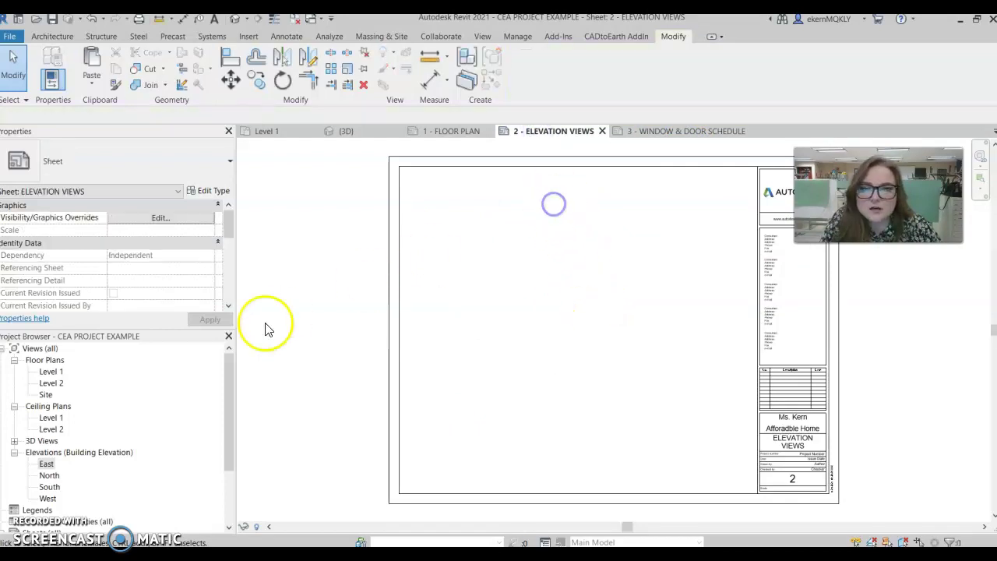
click(46, 463)
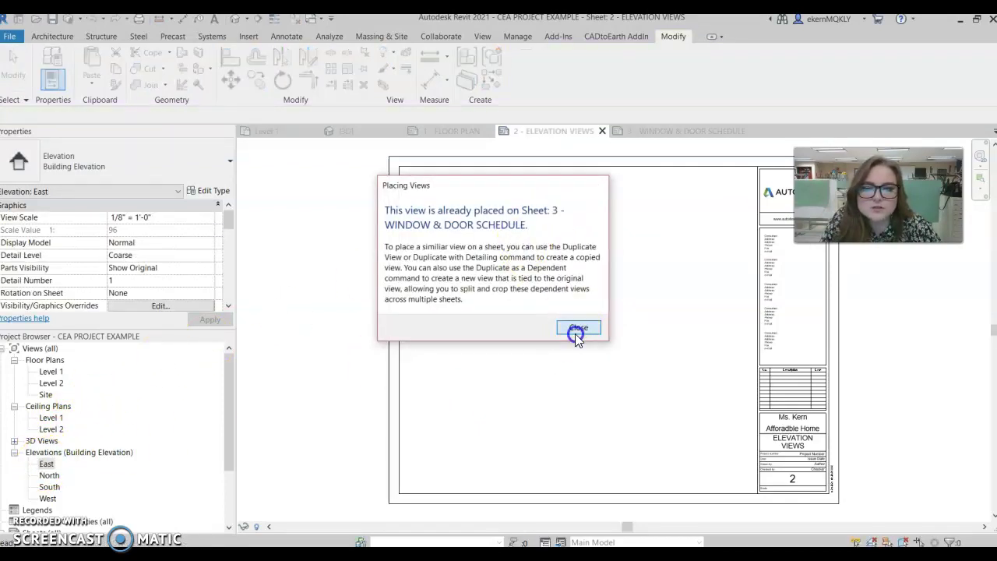
click(577, 325)
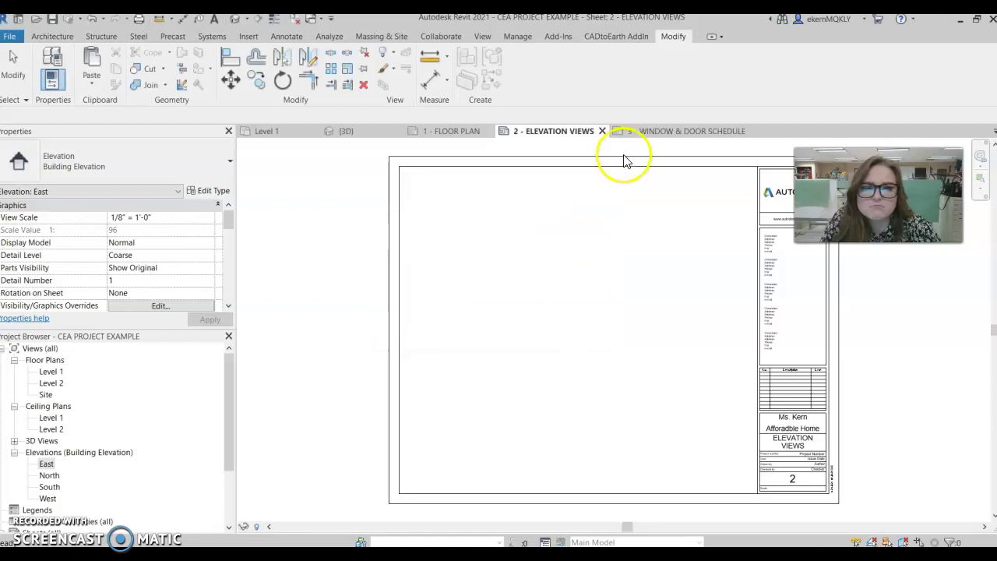
Delete the East elevation viewport from the Window & Door Schedule sheet.
click(644, 130)
click(608, 235)
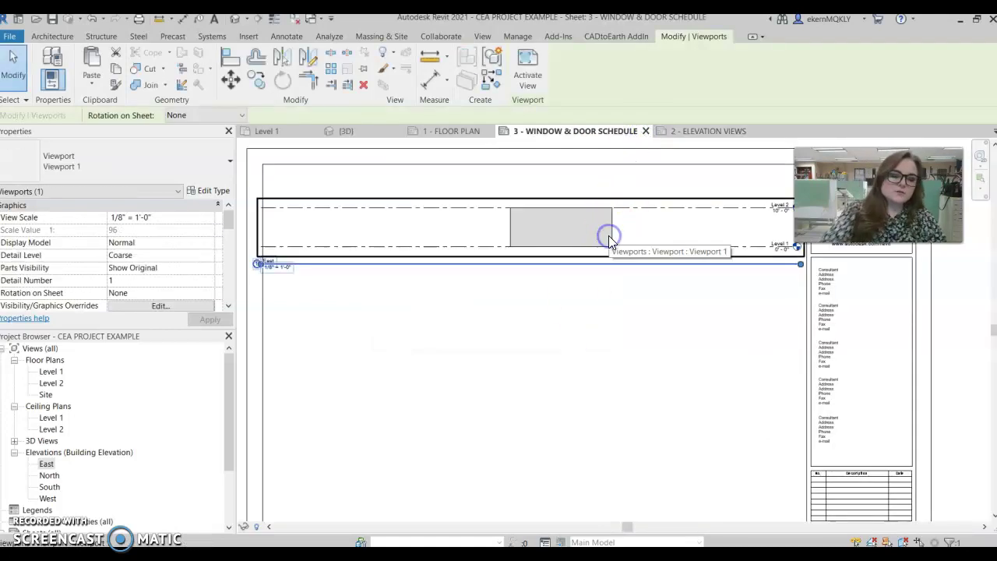
key(Delete)
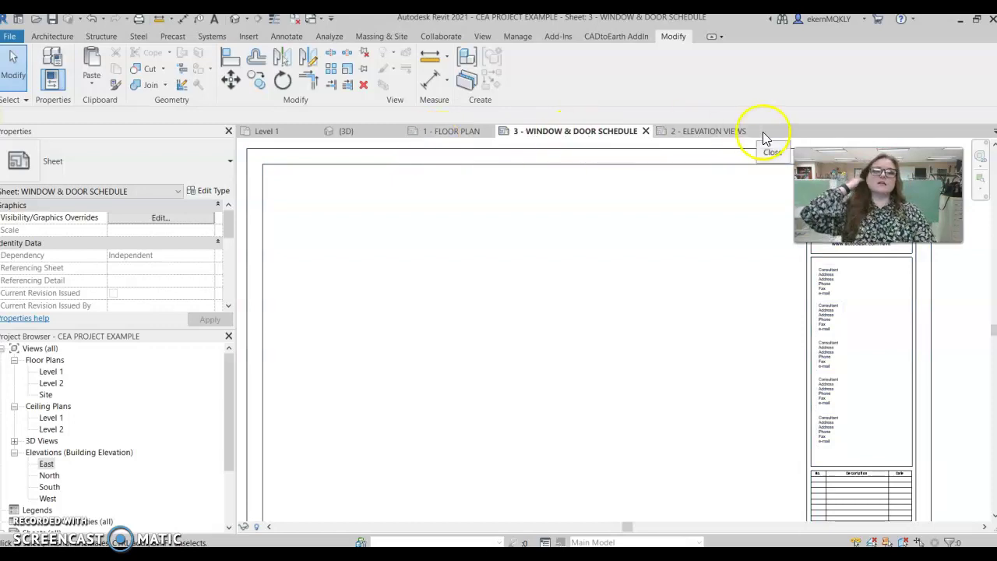
Place the East elevation viewport near the top of the Elevation Views sheet.
click(707, 131)
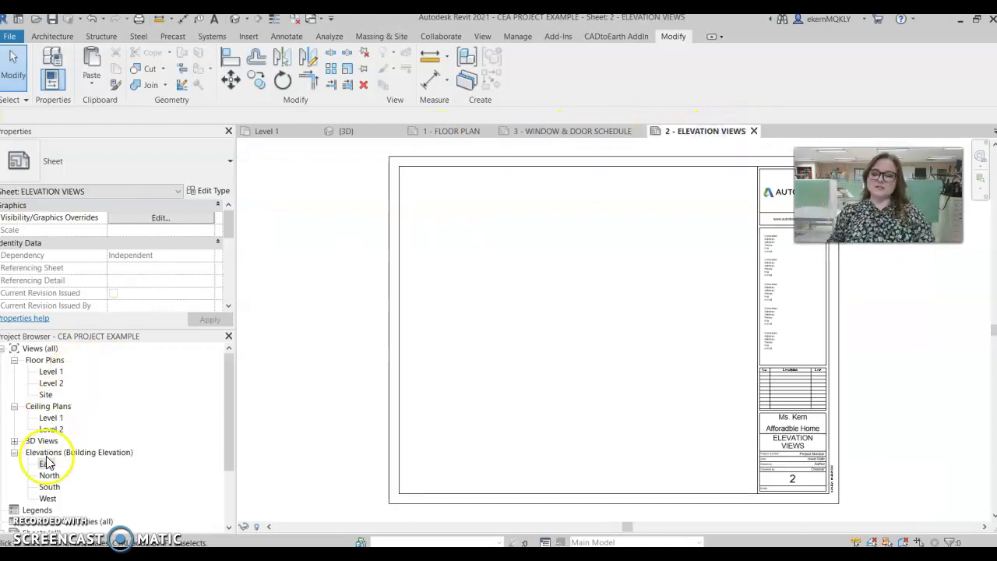
drag(47, 465, 551, 266)
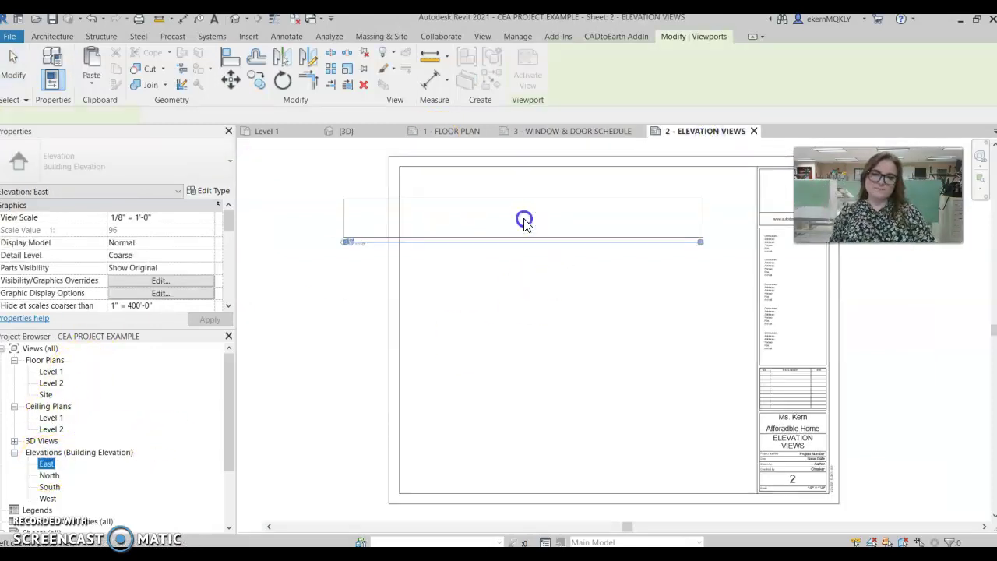
click(525, 220)
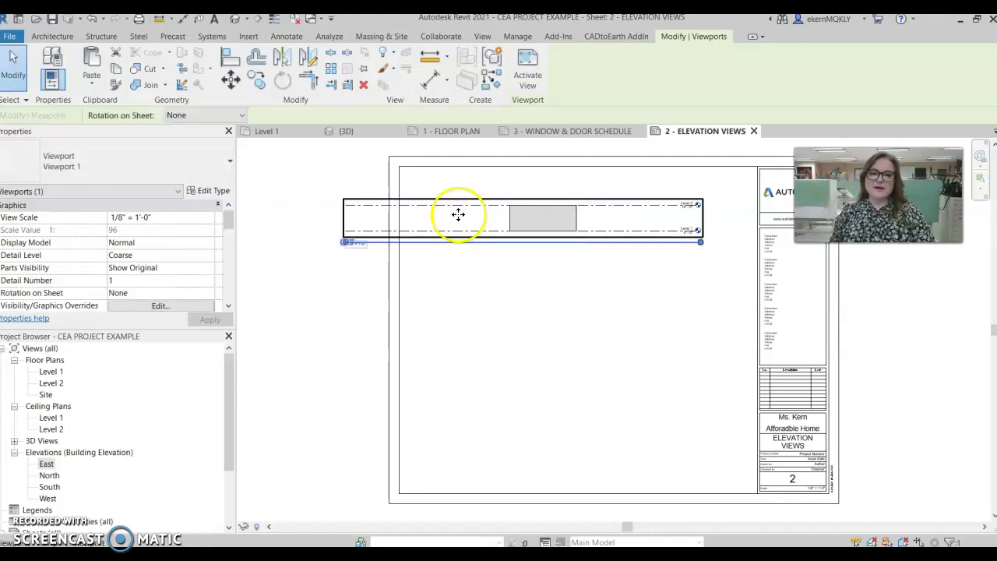
In the East elevation view, pull the left ends of the level lines toward the building.
double_click(46, 465)
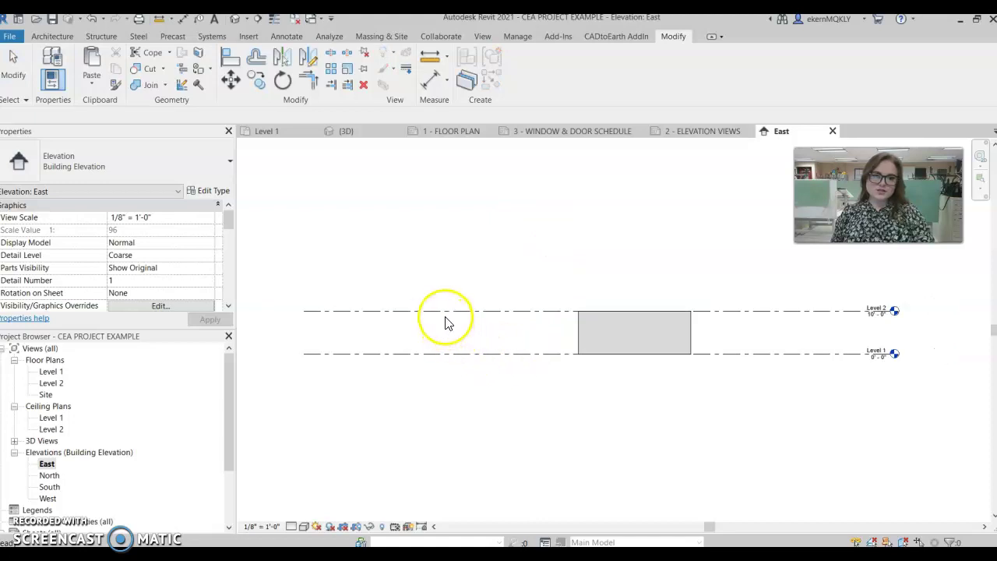
click(349, 311)
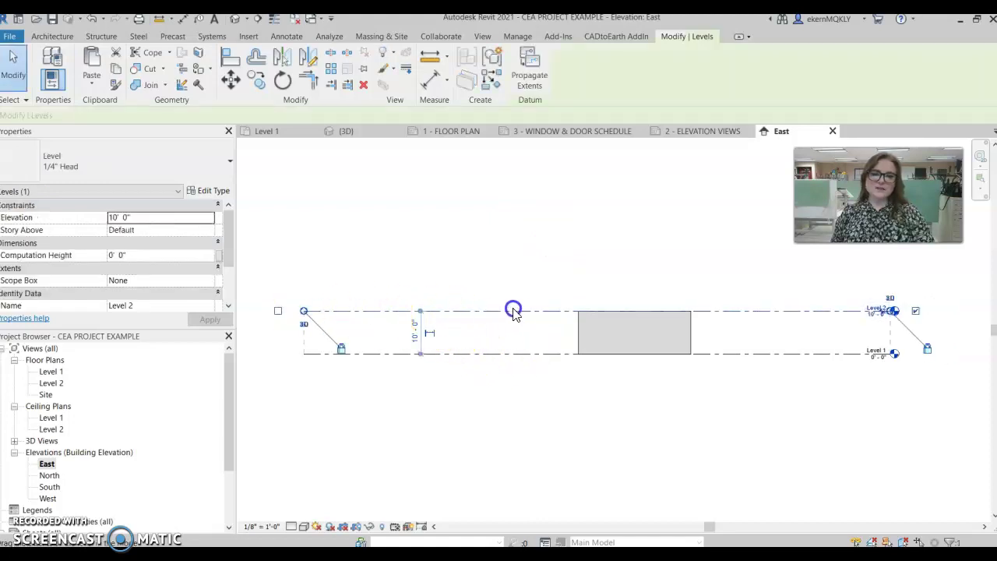
drag(513, 311, 530, 311)
drag(351, 350, 505, 372)
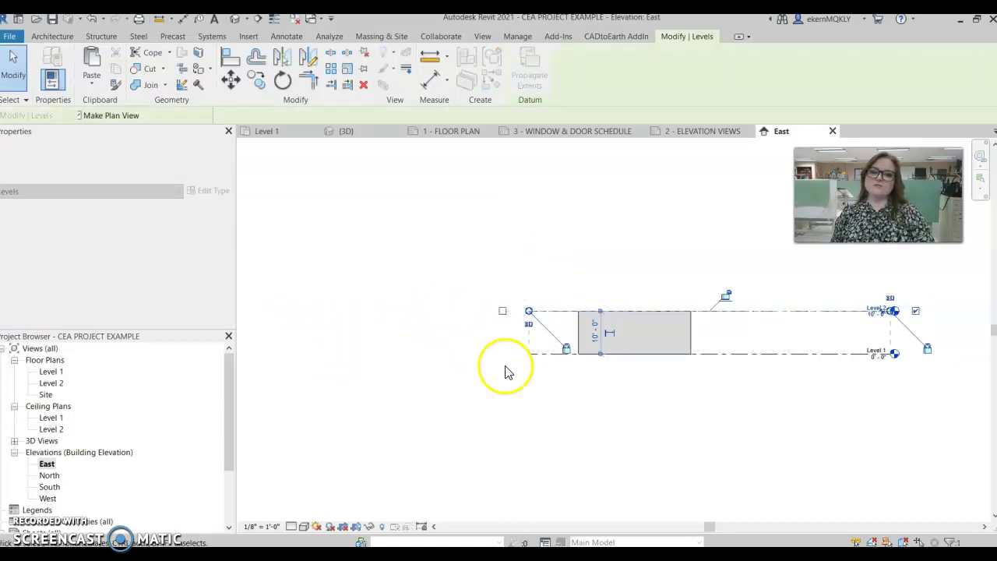
Pull the right level-line ends in toward the building, then go back to the Elevation Views sheet.
click(888, 313)
scroll(896, 312, up, 5)
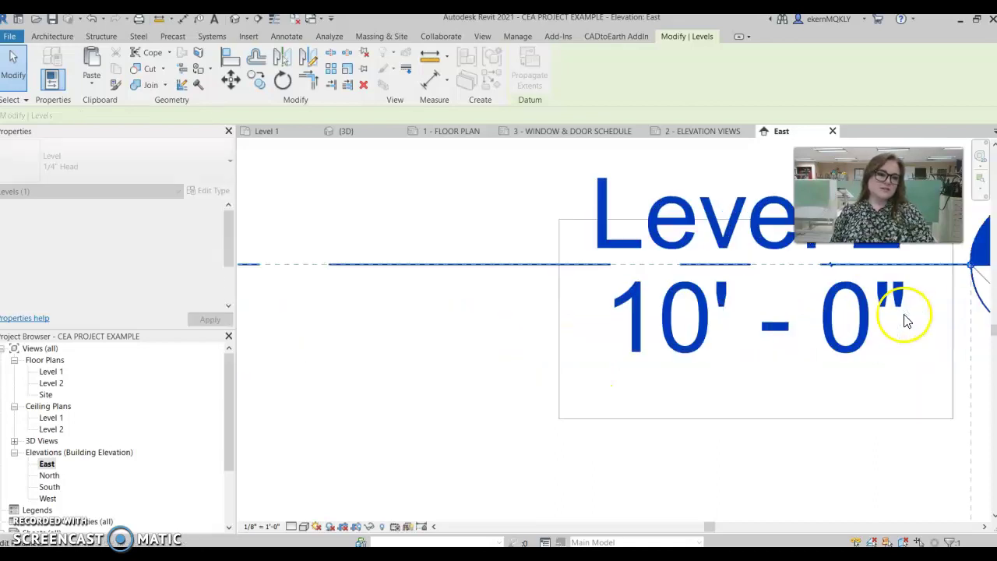
scroll(907, 319, down, 1)
scroll(902, 327, down, 6)
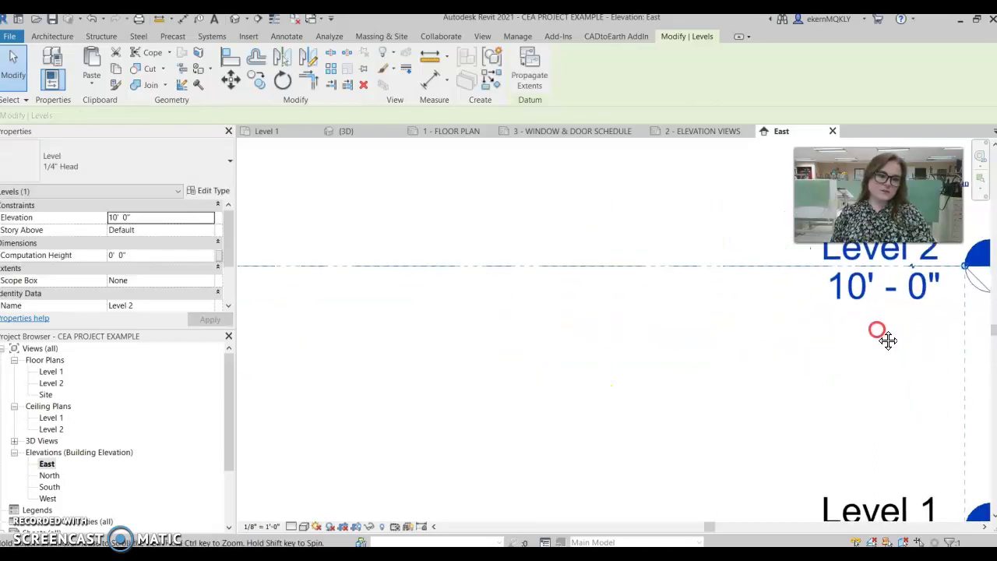
drag(922, 285, 396, 282)
click(494, 238)
scroll(472, 335, down, 5)
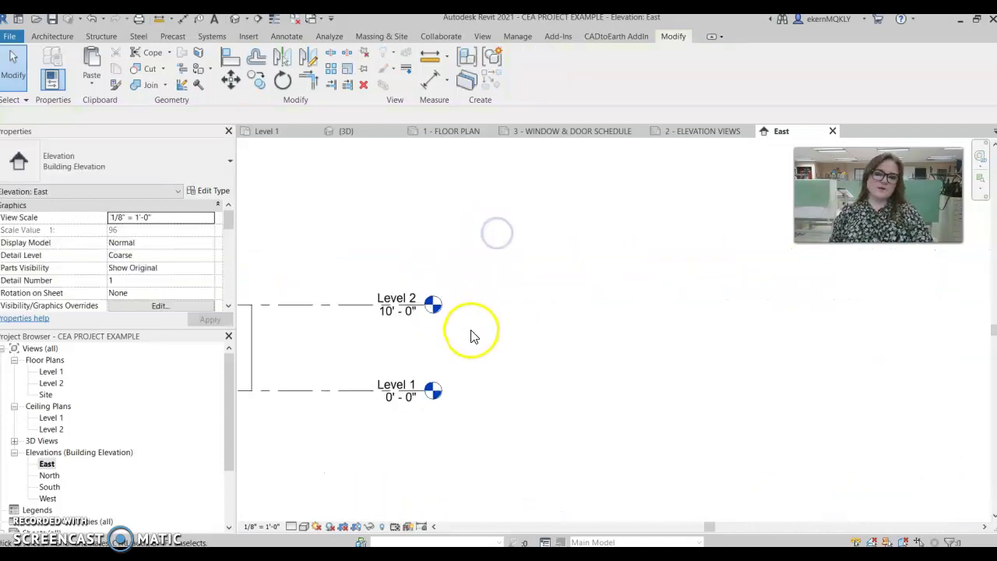
middle_drag(451, 322, 646, 311)
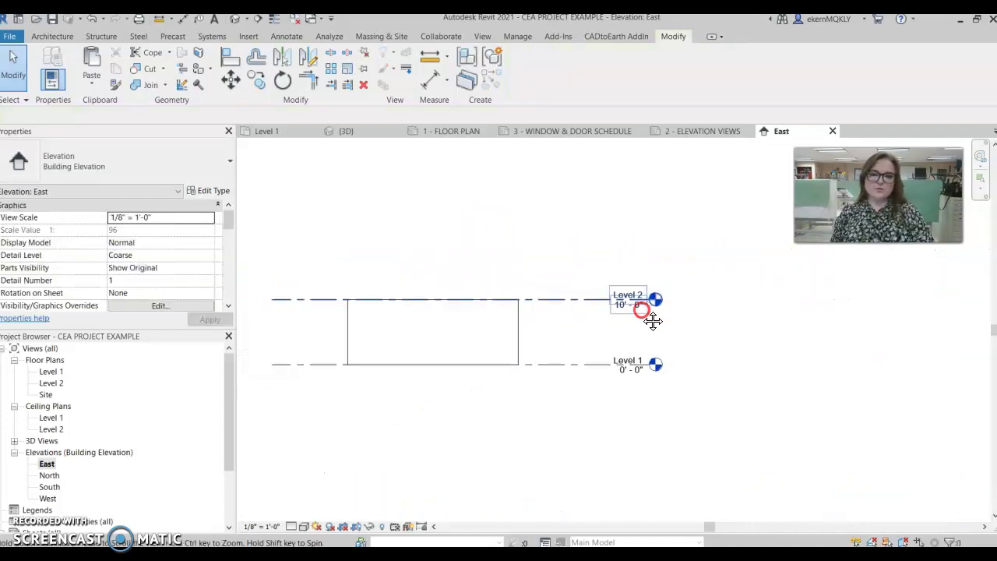
click(676, 131)
click(550, 345)
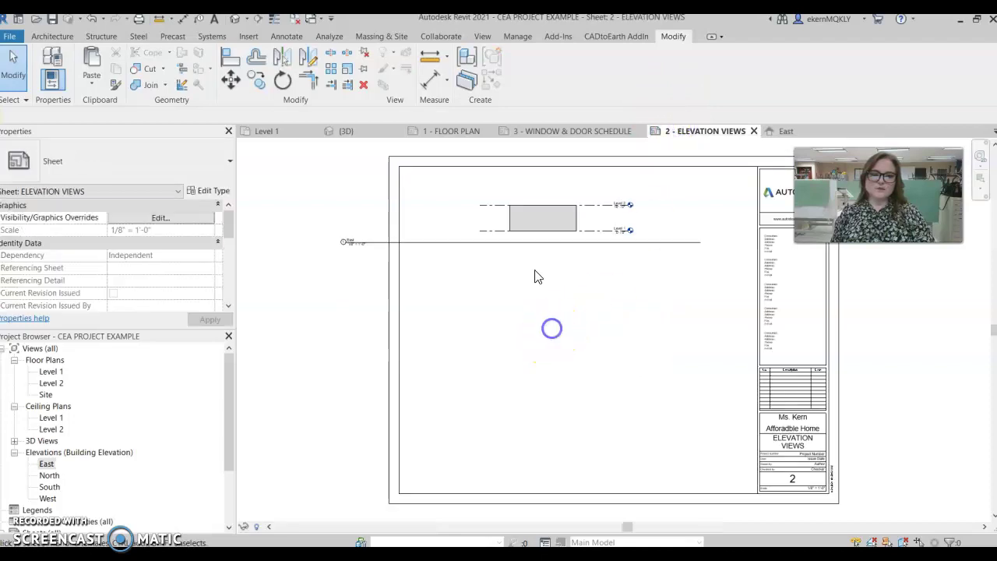
click(514, 252)
click(568, 225)
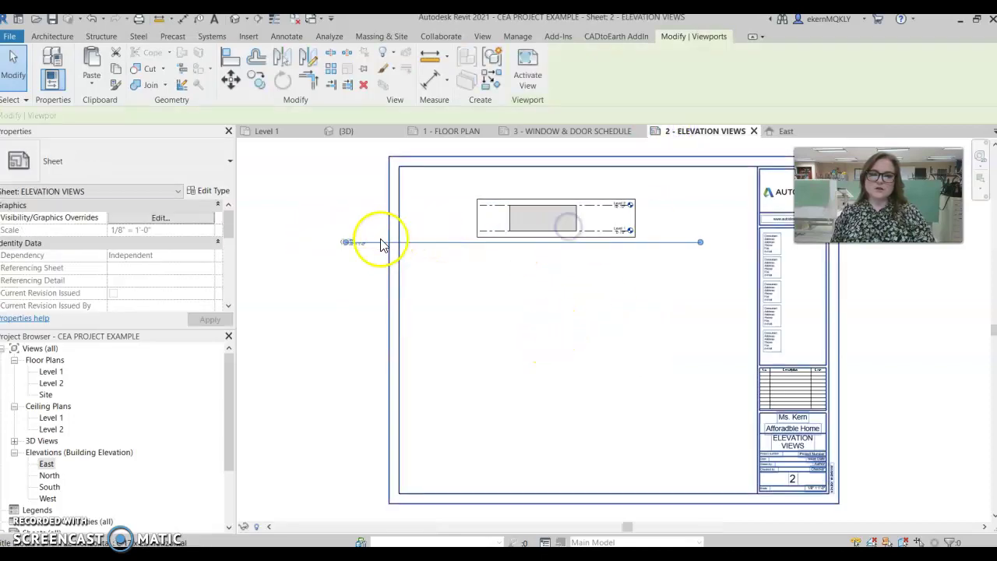
scroll(343, 234, up, 5)
middle_drag(659, 238, 599, 333)
scroll(506, 330, down, 4)
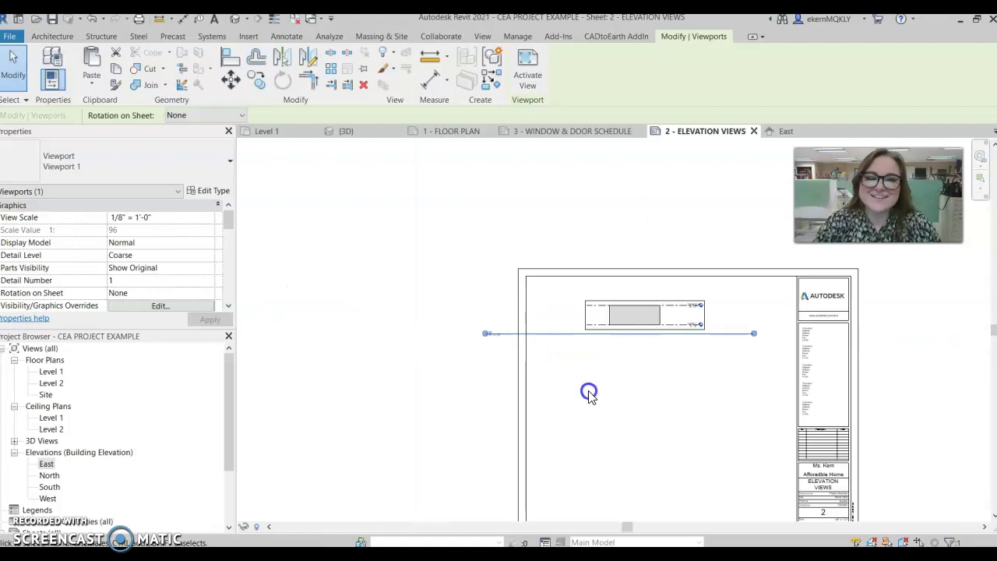
click(559, 333)
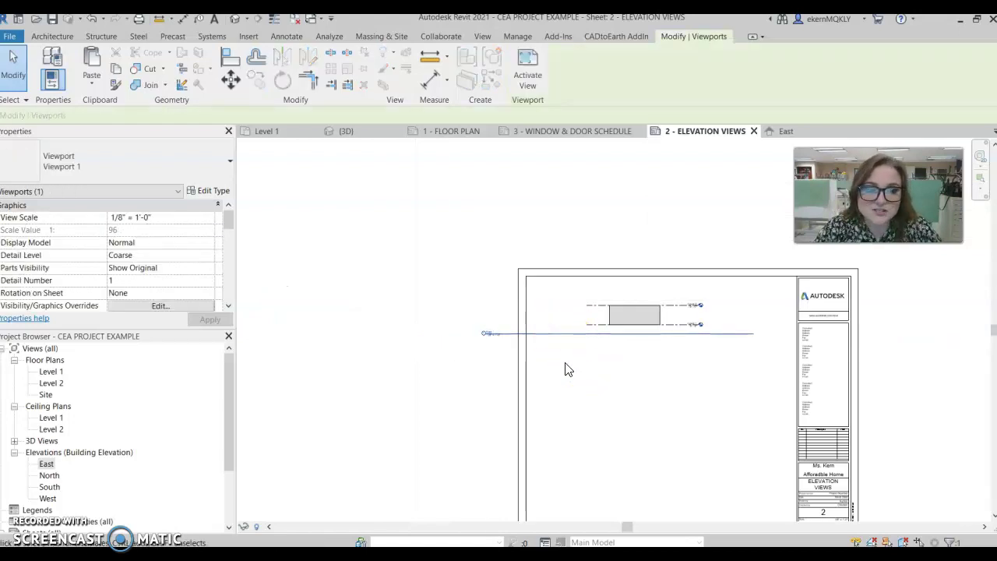
click(564, 365)
click(597, 312)
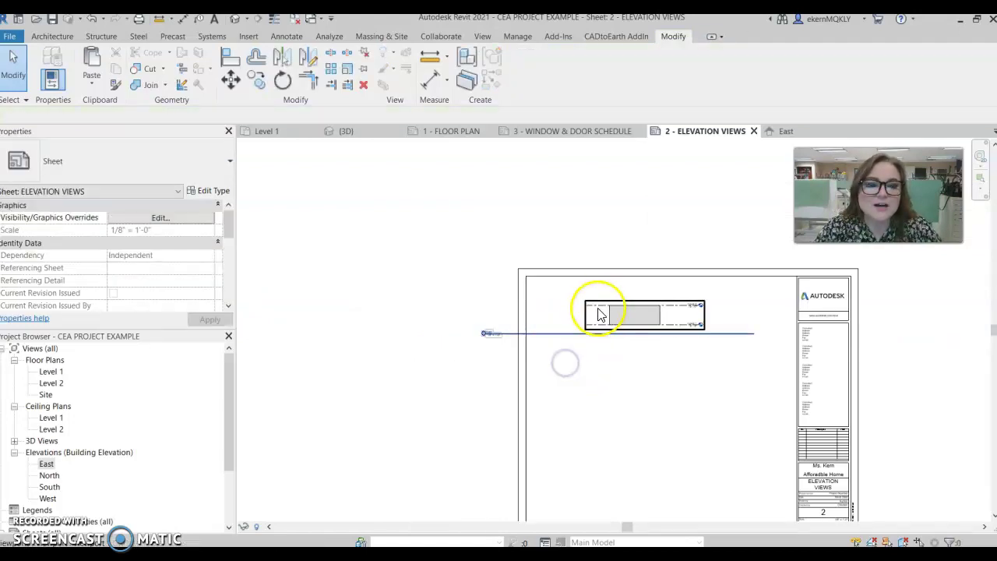
click(545, 389)
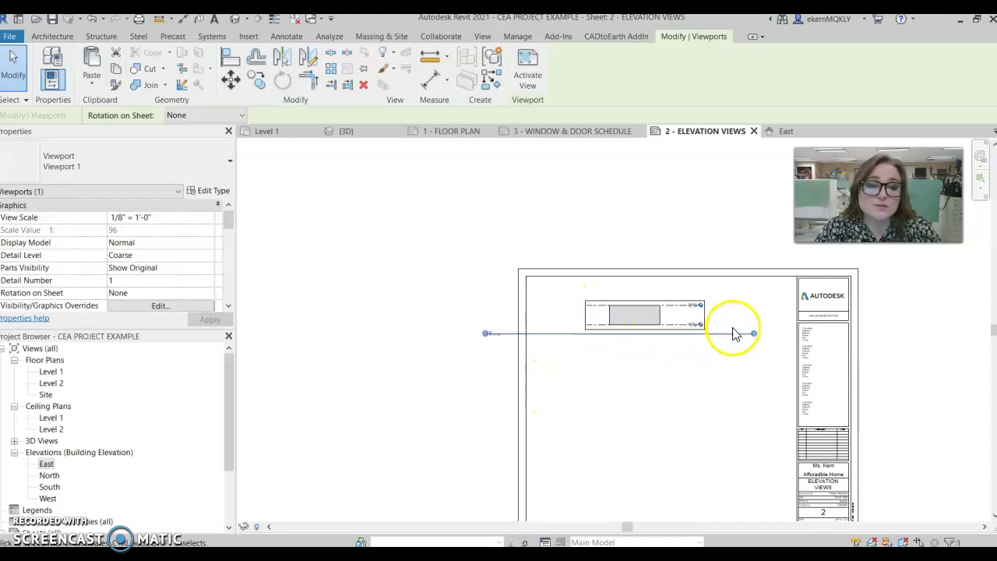
drag(754, 335, 702, 334)
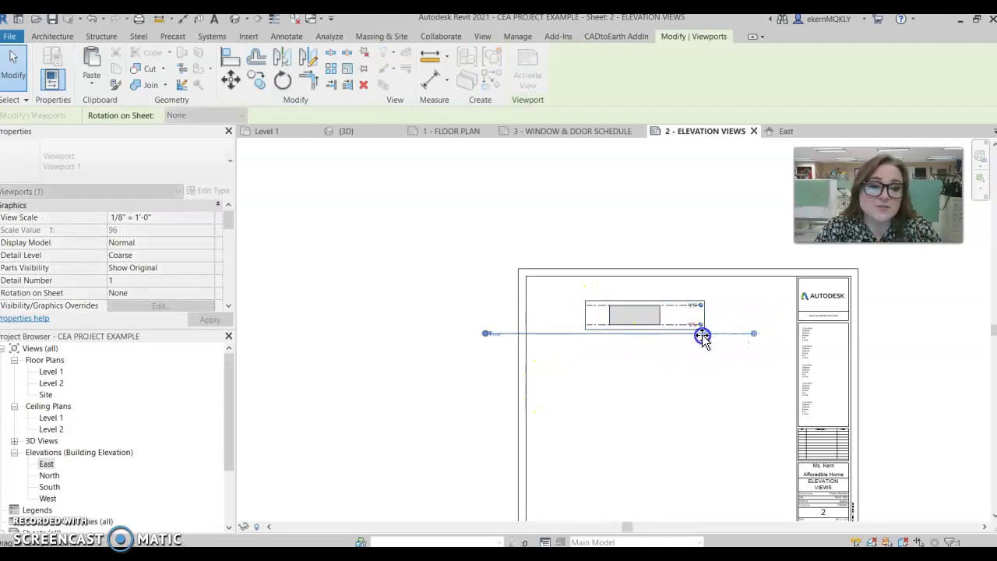